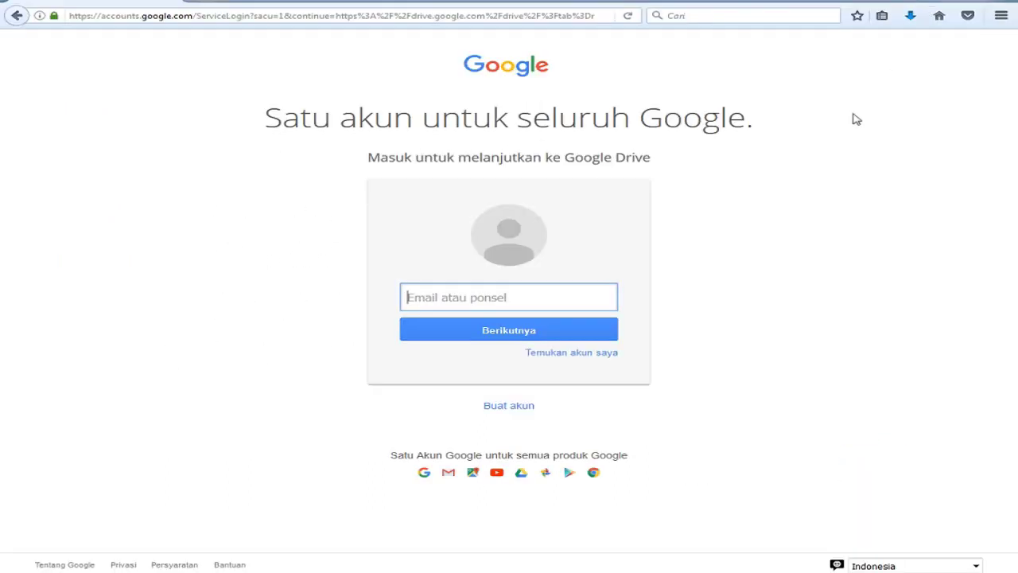
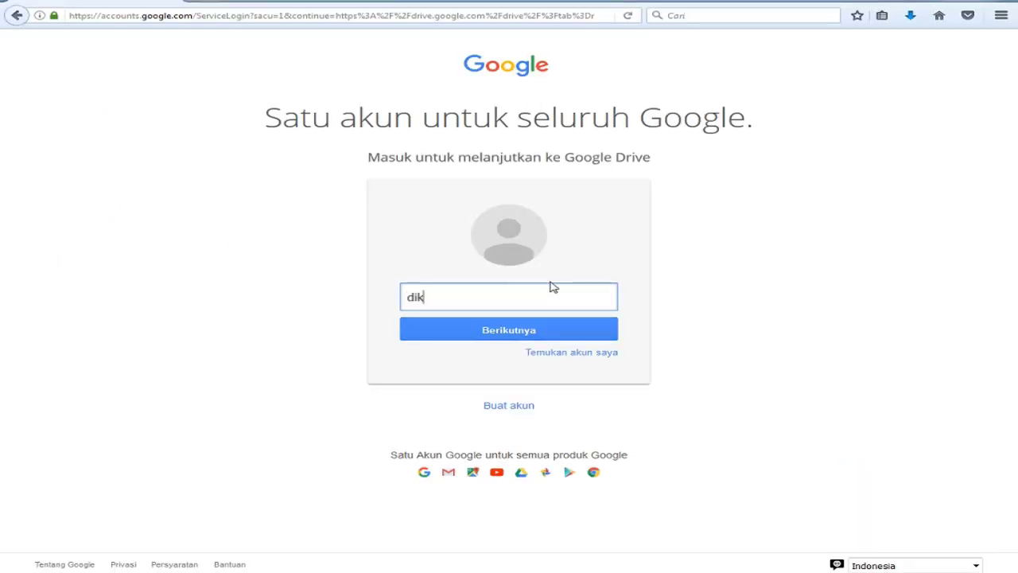
# Sign in at the Google Accounts prompt with the account e-mail and password.
pyautogui.click(489, 332)
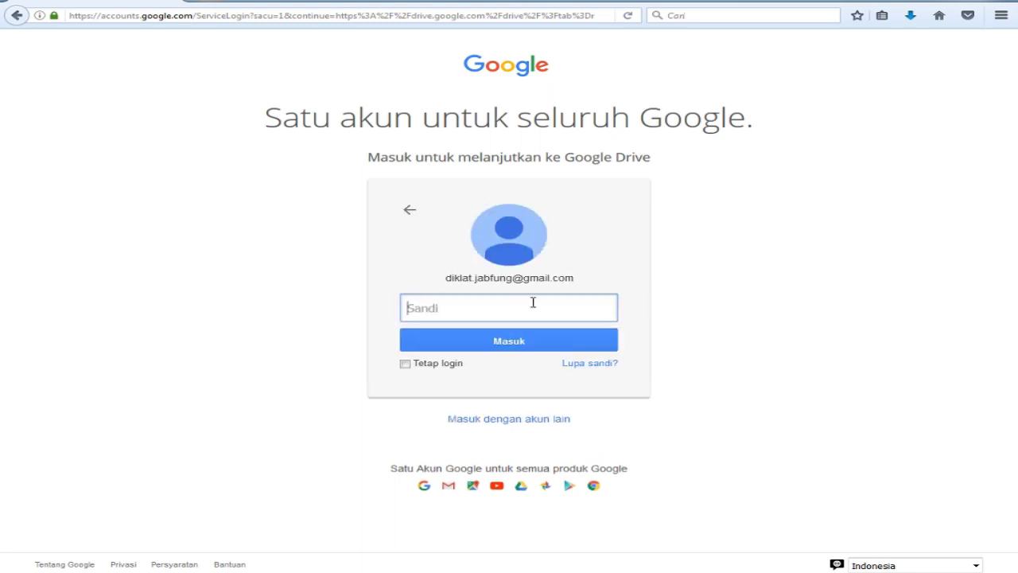
pyautogui.write('a')
pyautogui.click(512, 353)
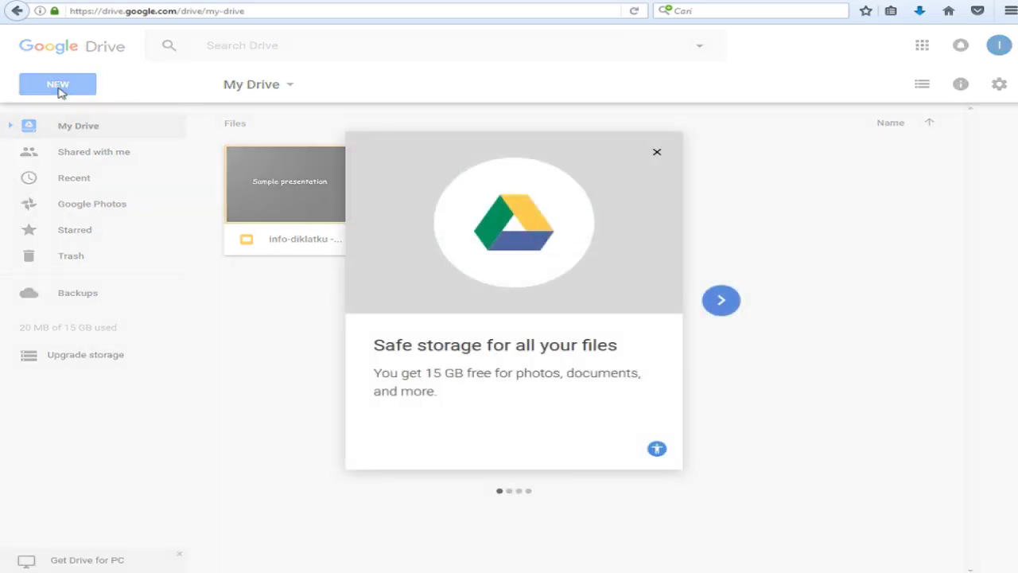
# Close the Drive welcome tour and open Connect more apps from the NEW > More menu.
pyautogui.click(657, 152)
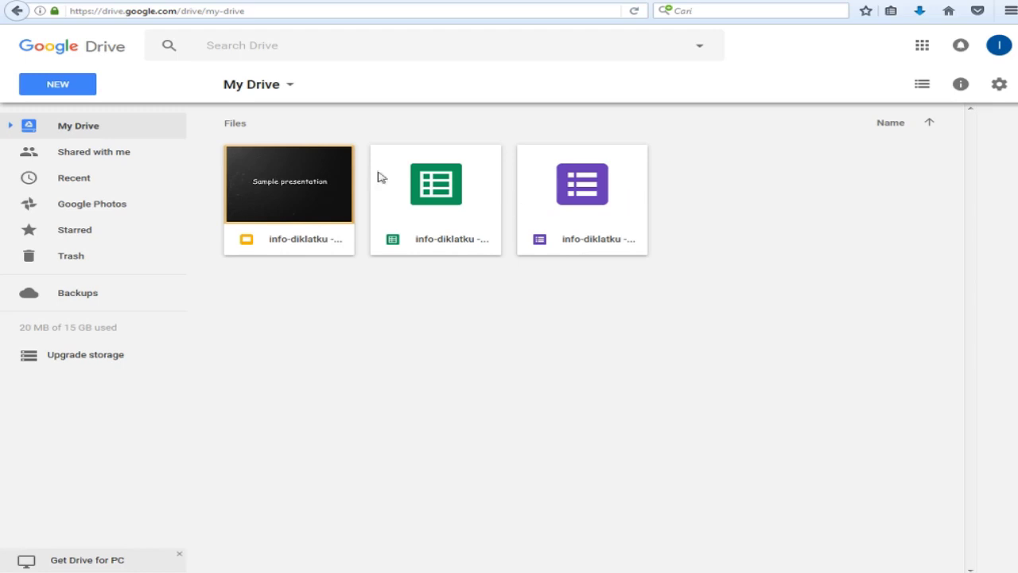
pyautogui.click(50, 92)
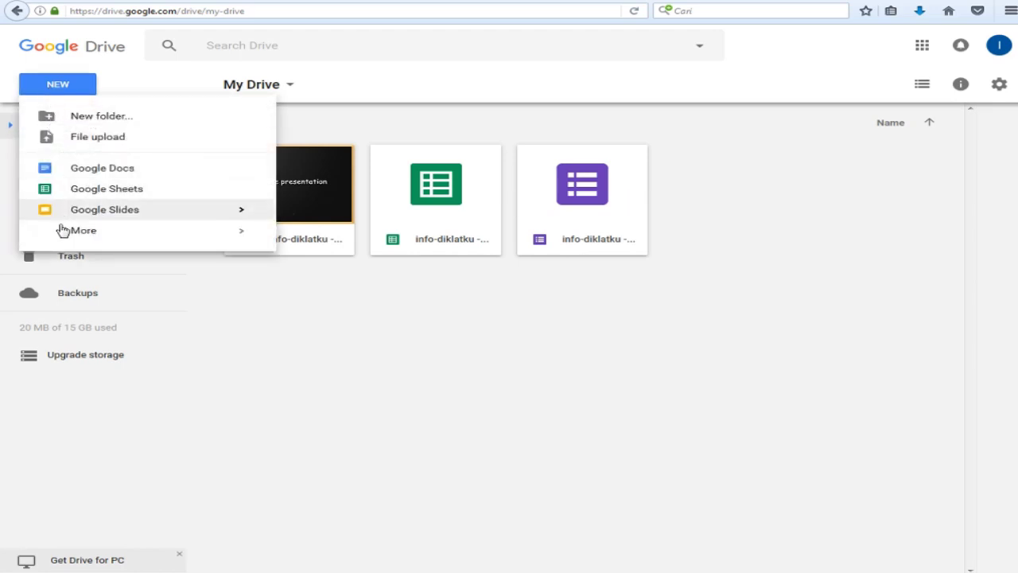
pyautogui.moveTo(128, 230)
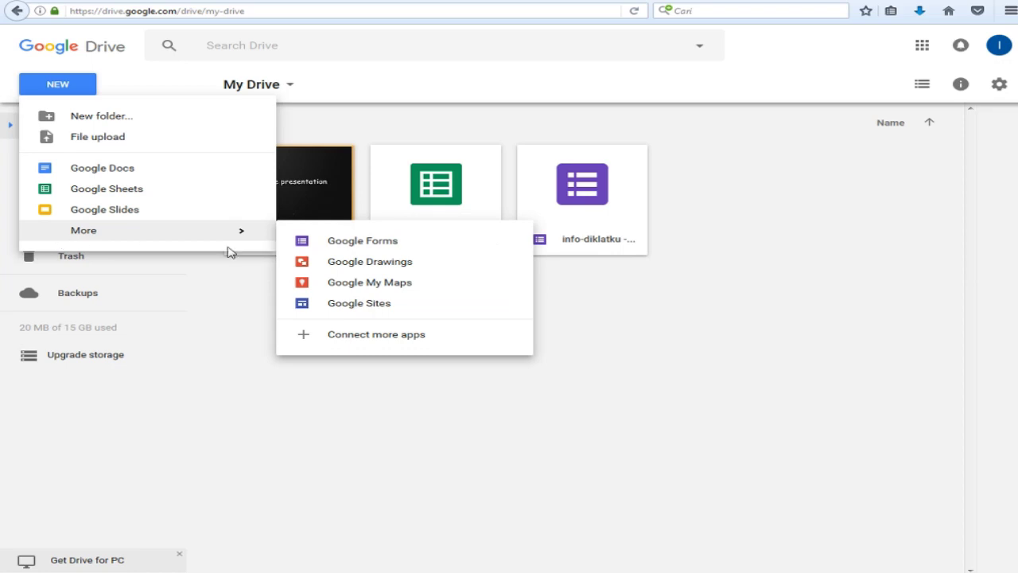
pyautogui.click(321, 337)
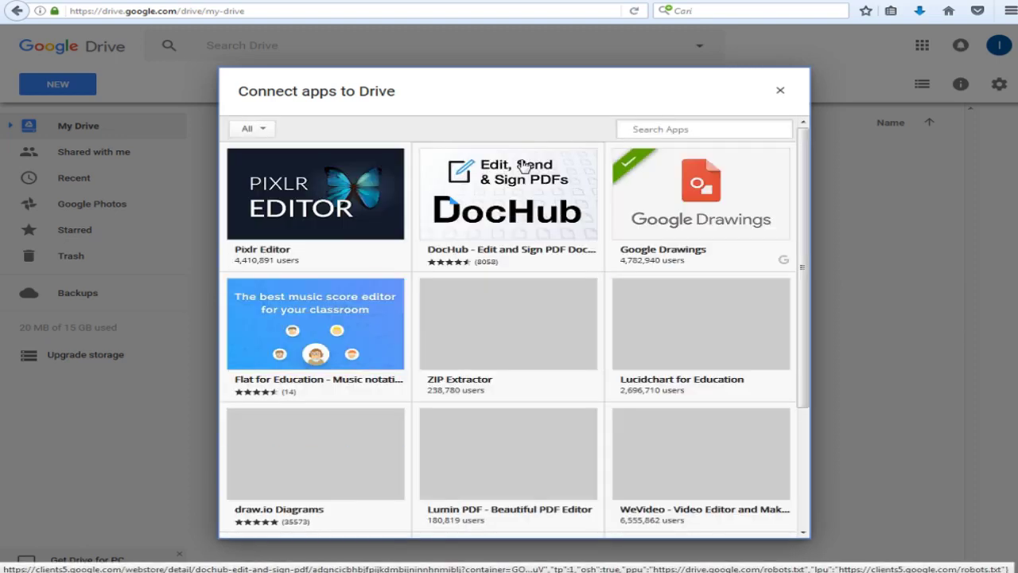
# Search the app catalogue for 'fusion table', connect Google Fusion Tables, and close the catalogue.
pyautogui.click(664, 129)
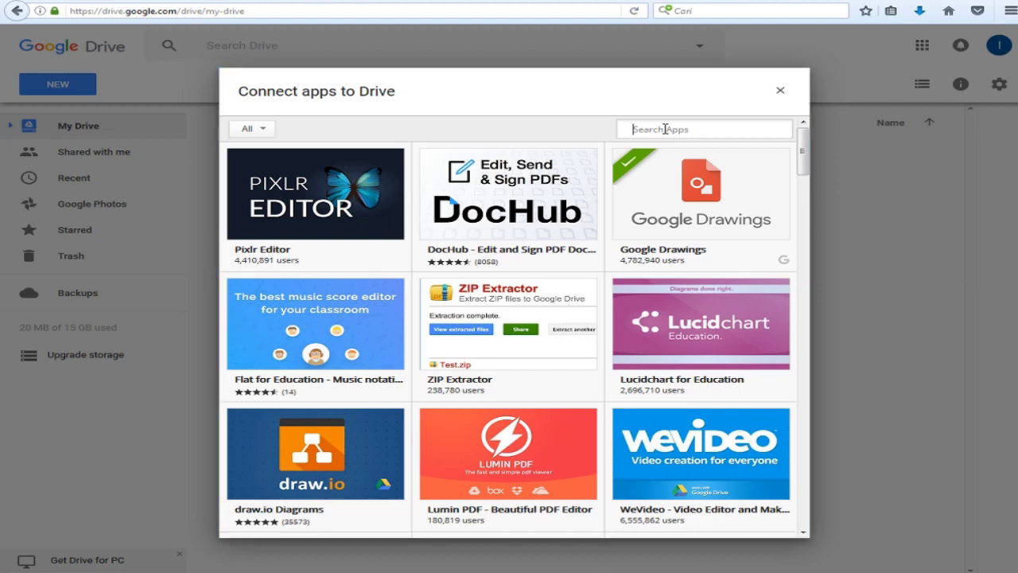
pyautogui.write('e')
pyautogui.press('Return')
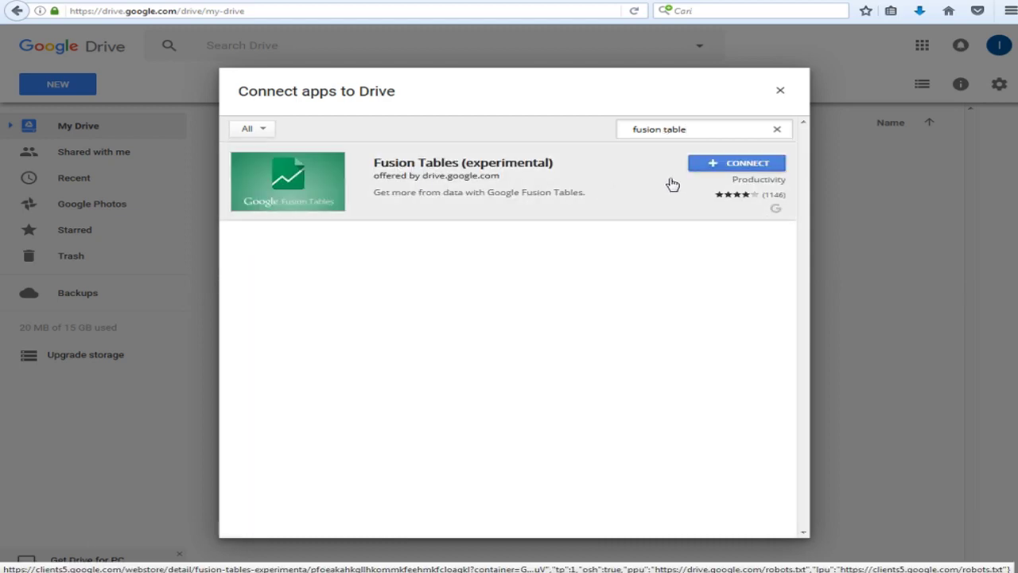
pyautogui.click(739, 168)
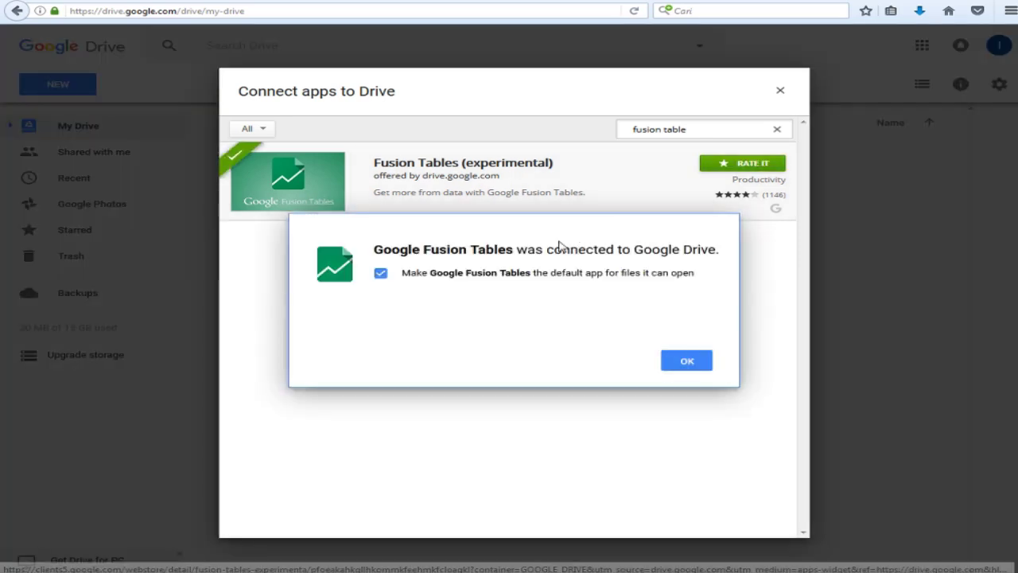
pyautogui.click(690, 366)
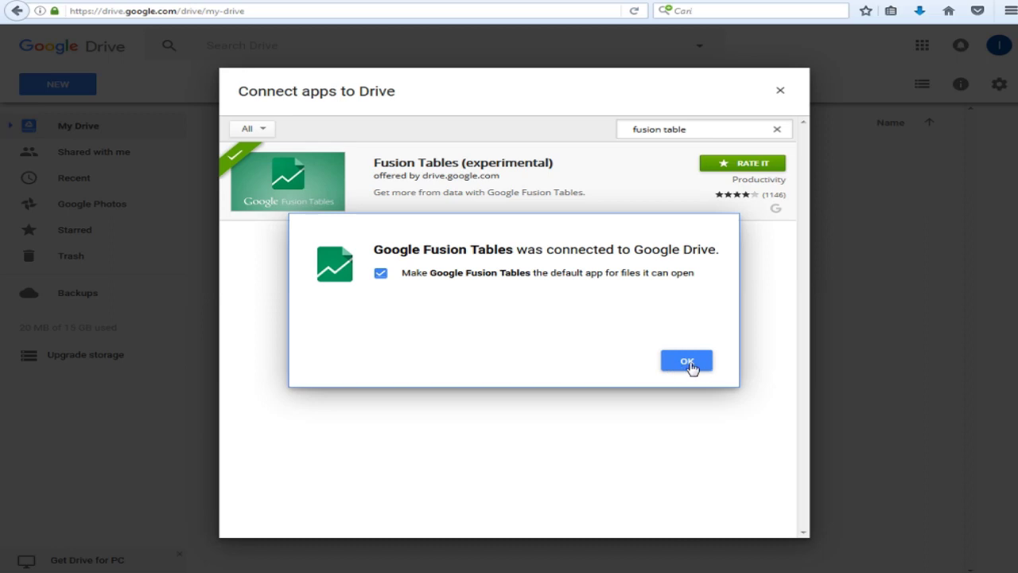
pyautogui.click(689, 362)
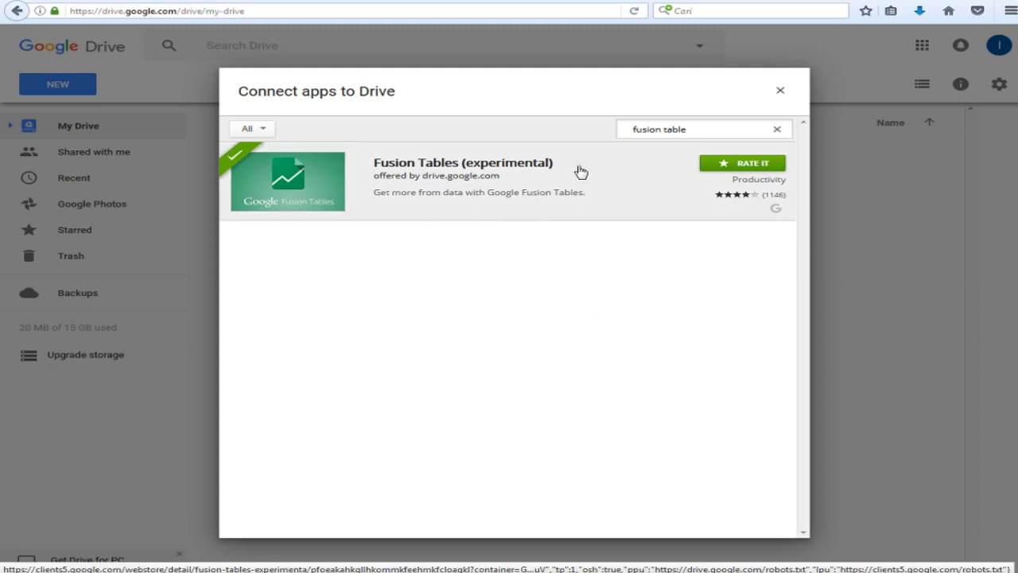
pyautogui.click(780, 93)
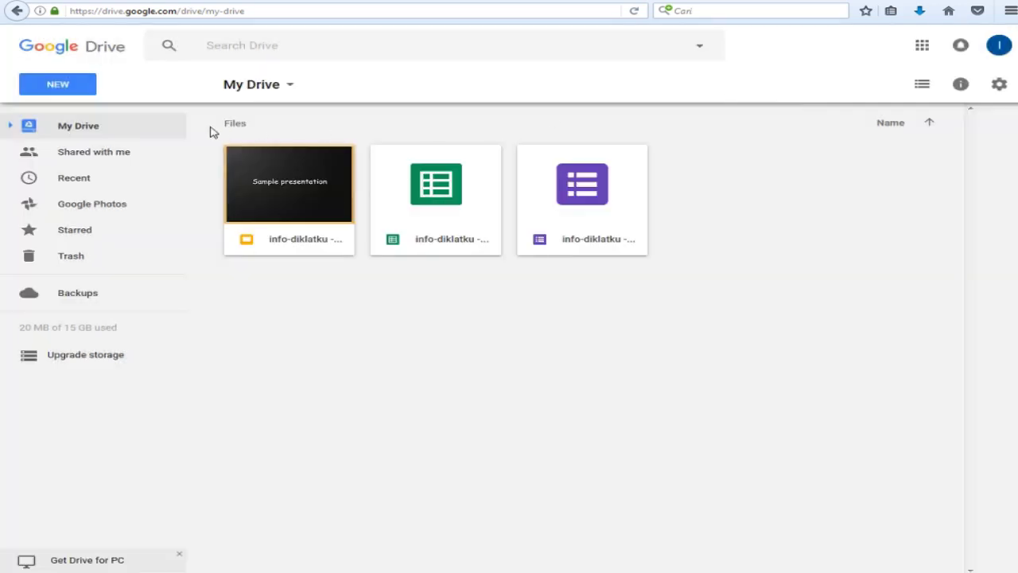
# Create a new Google Fusion Tables file from NEW > More, re-entering the account password.
pyautogui.click(68, 86)
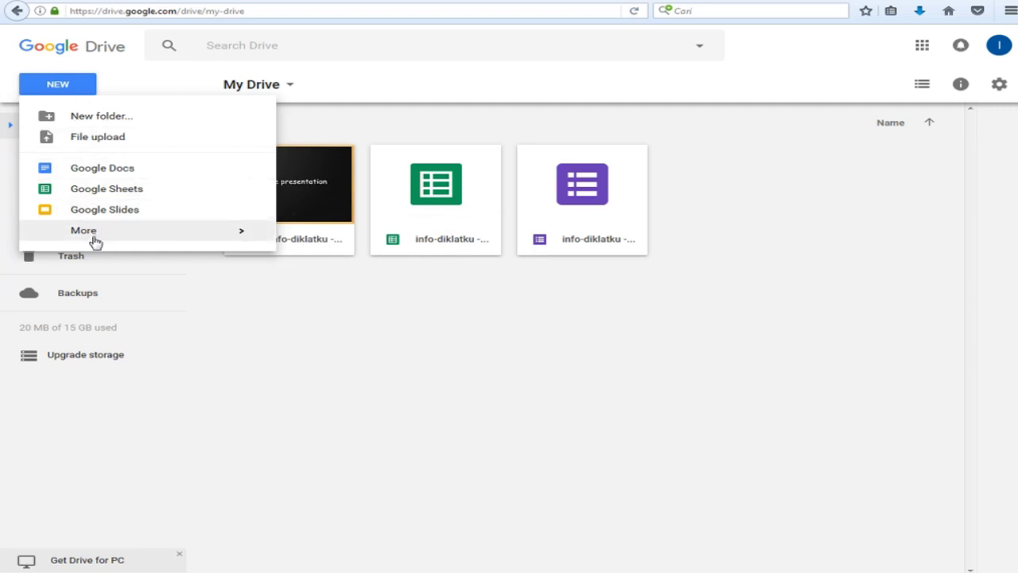
pyautogui.moveTo(84, 230)
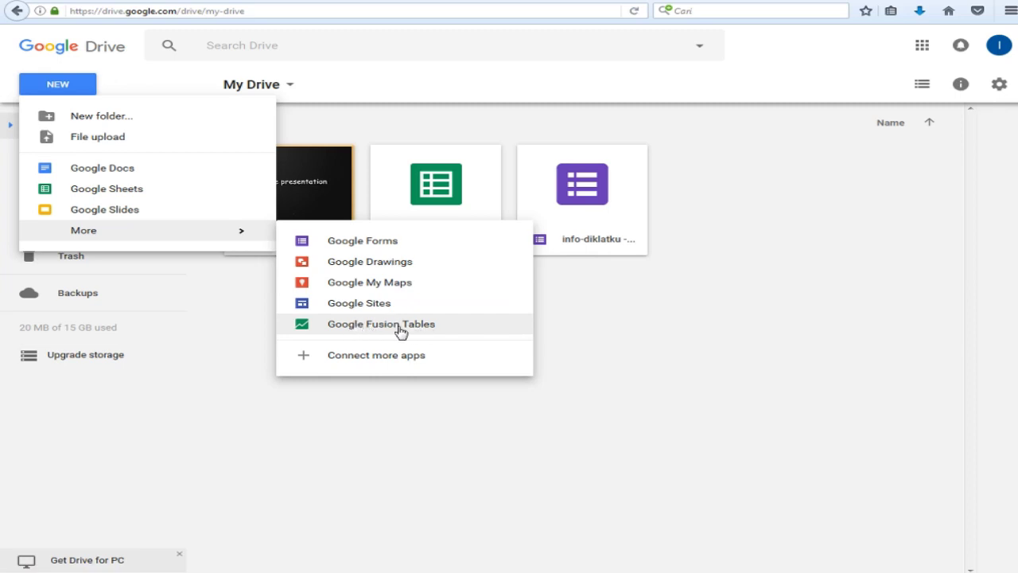
pyautogui.click(400, 331)
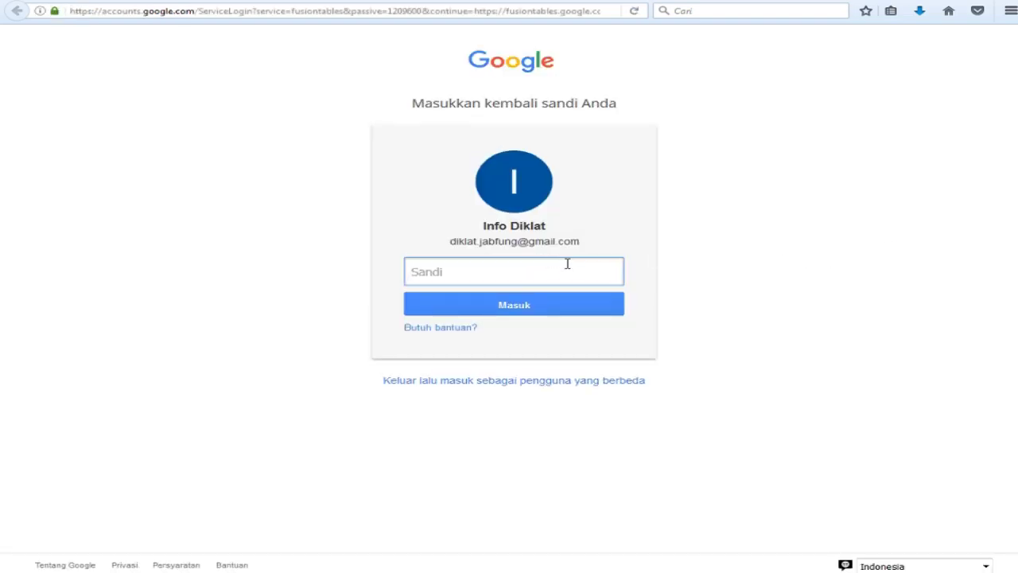
pyautogui.write('••')
pyautogui.click(532, 305)
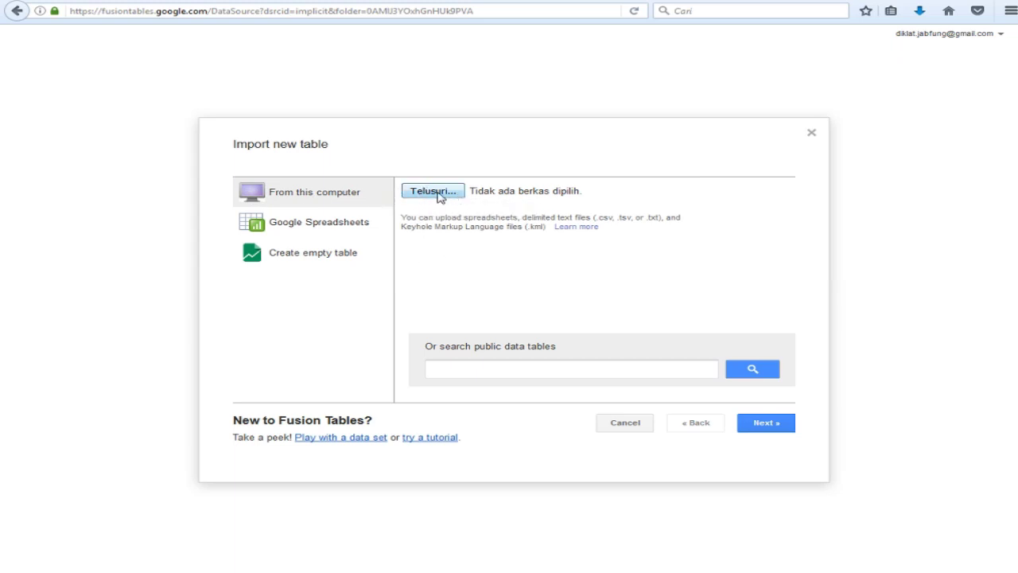
# Import Daftar-posbindu.xlsx from the D:\Gis folder as a new Fusion Table.
pyautogui.click(439, 197)
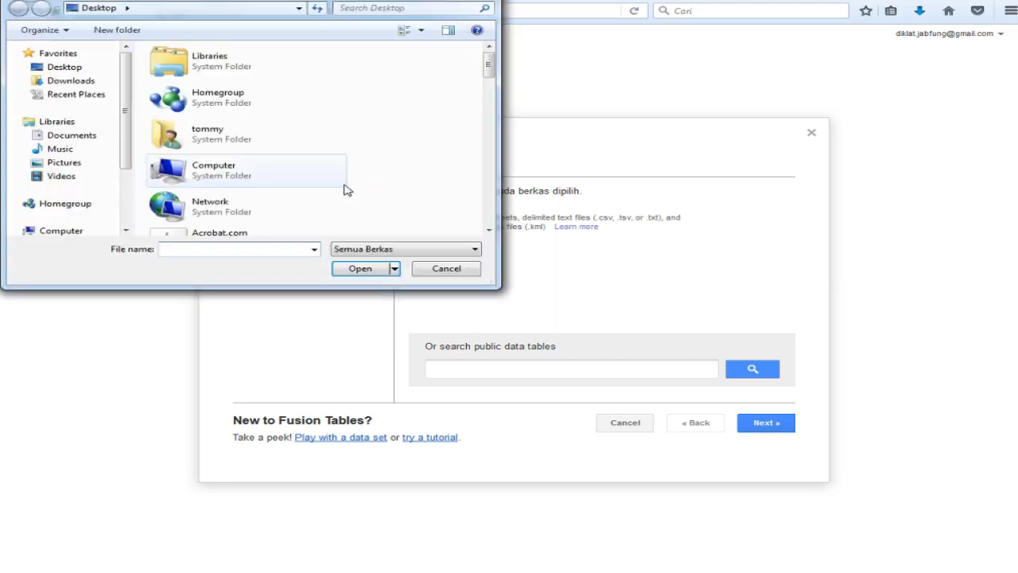
pyautogui.scroll(-1, 127, 153)
pyautogui.scroll(-1, 128, 153)
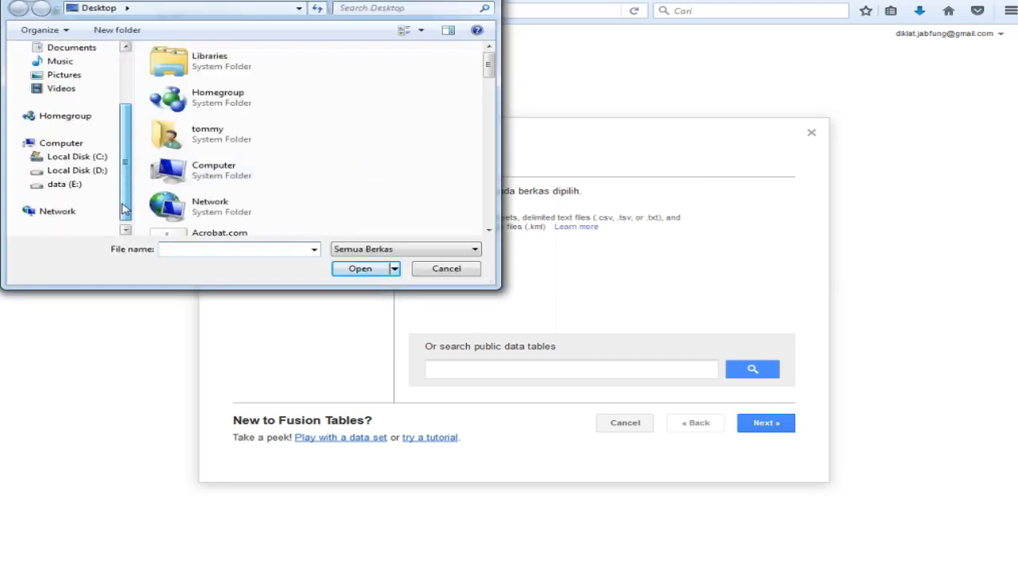
pyautogui.click(91, 171)
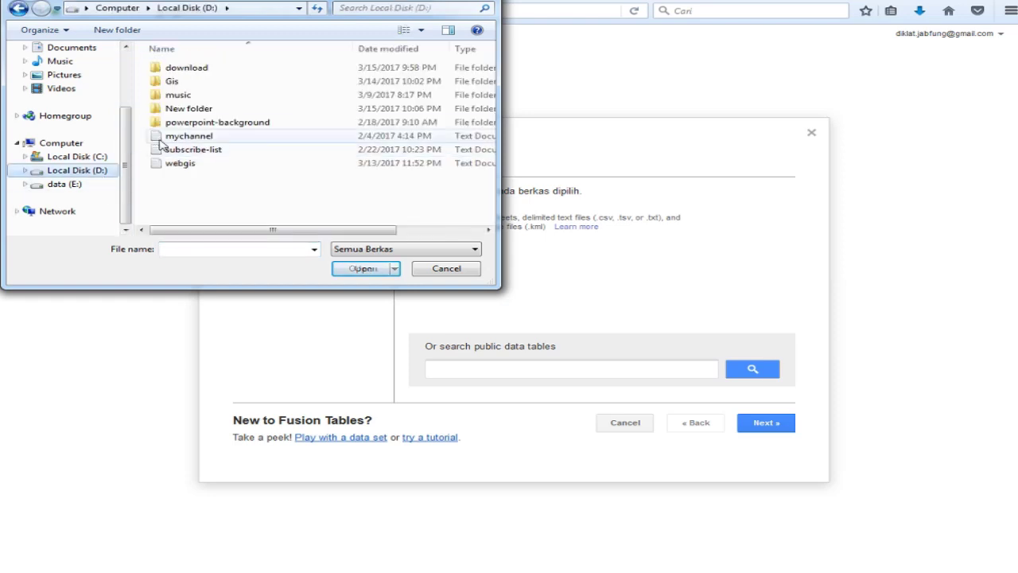
pyautogui.doubleClick(172, 81)
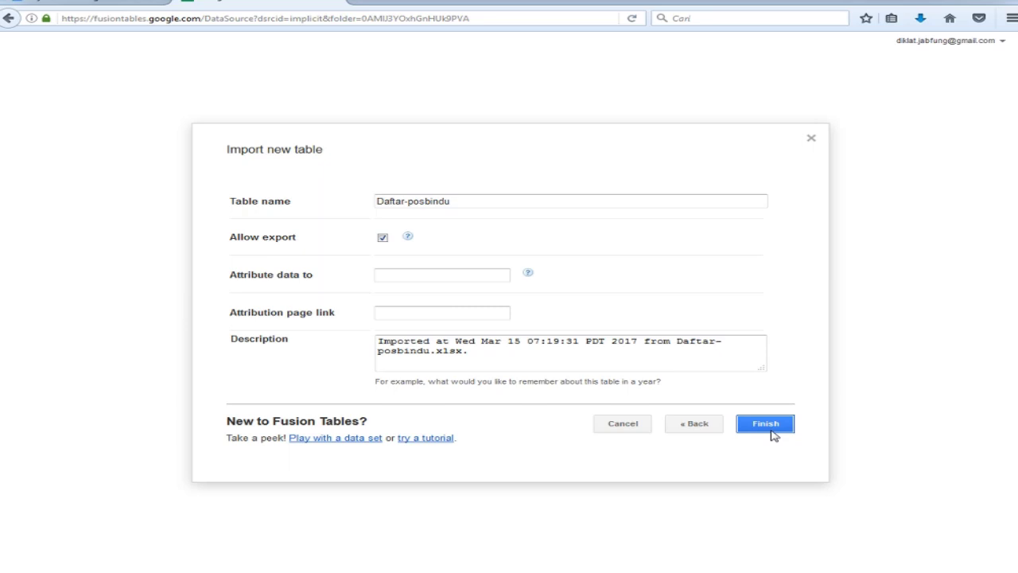
pyautogui.click(772, 434)
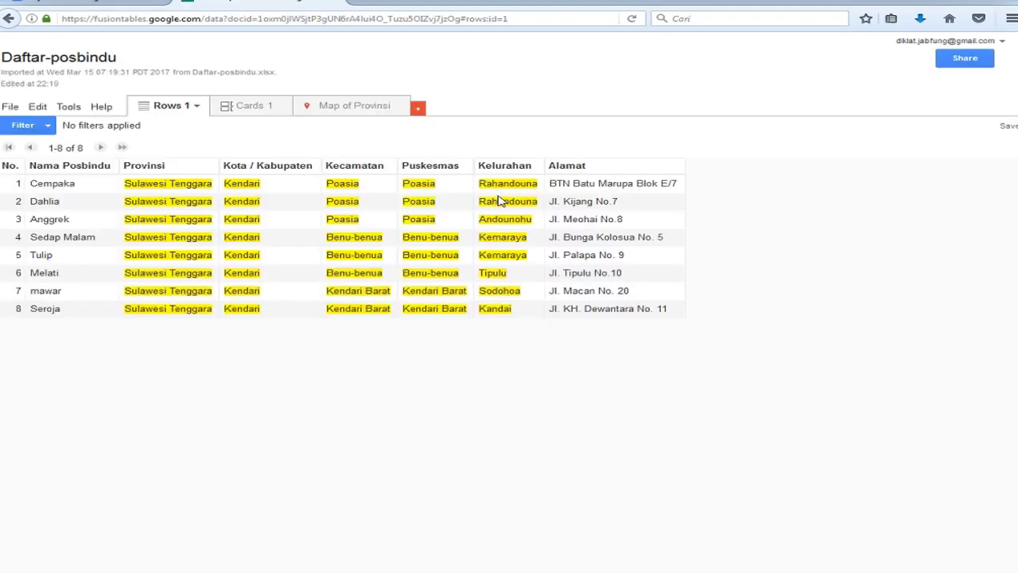
# Switch to the Map of Provinsi view to see the Sulawesi Tenggara marker.
pyautogui.click(355, 111)
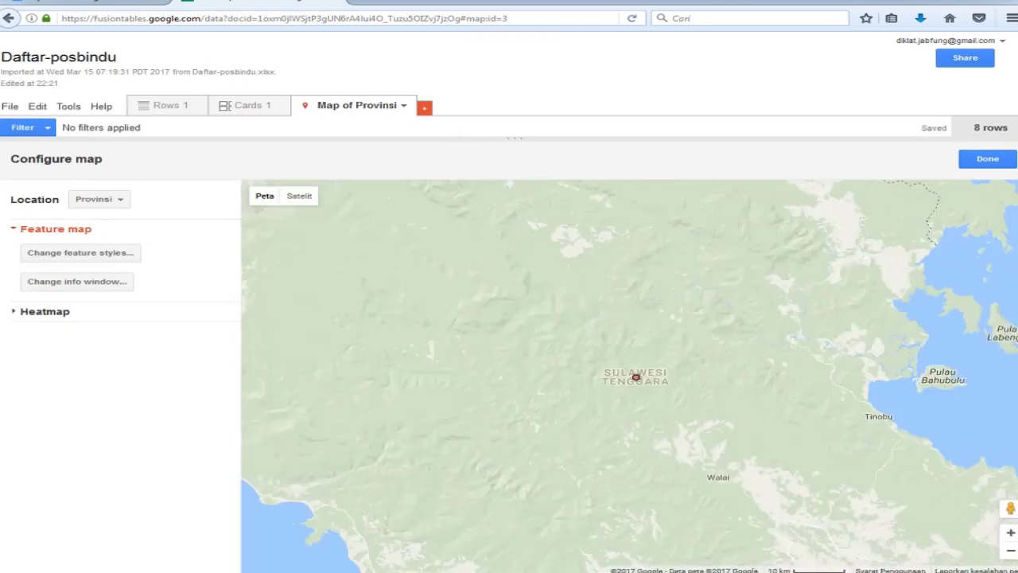
# Plot the map locations by the Kelurahan column instead of Provinsi.
pyautogui.moveTo(599, 429); pyautogui.dragTo(564, 356)
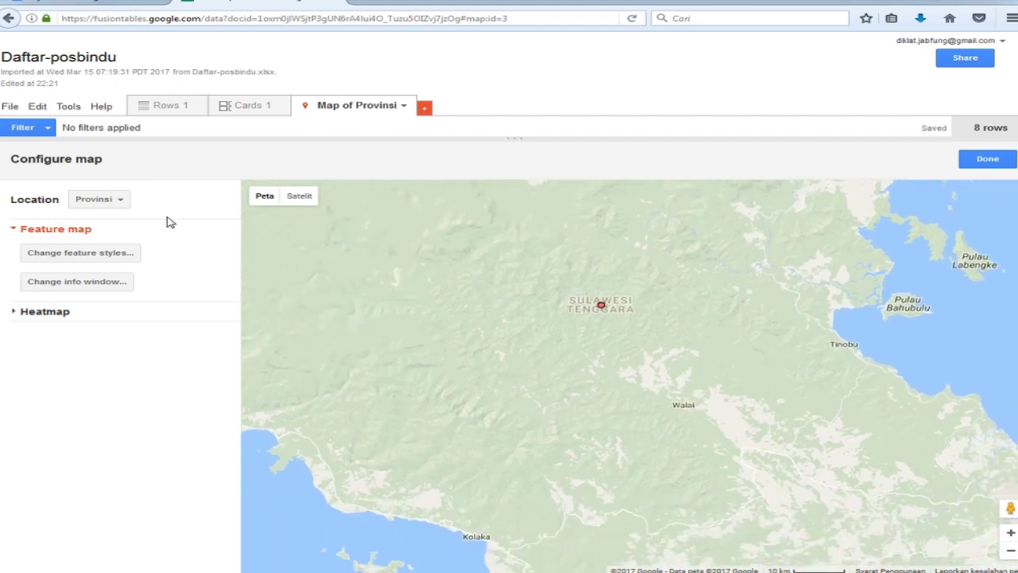
pyautogui.click(125, 206)
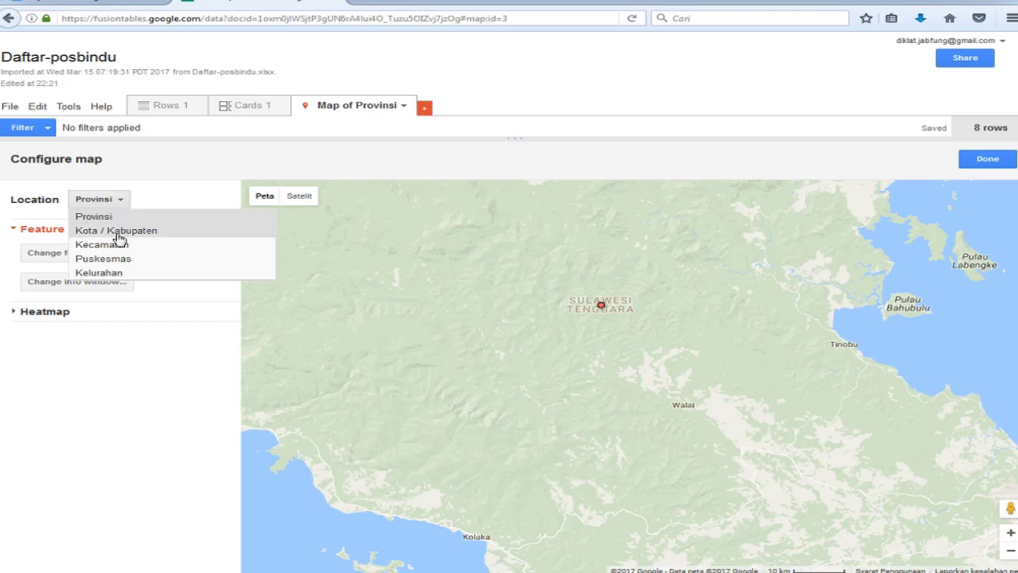
pyautogui.click(113, 273)
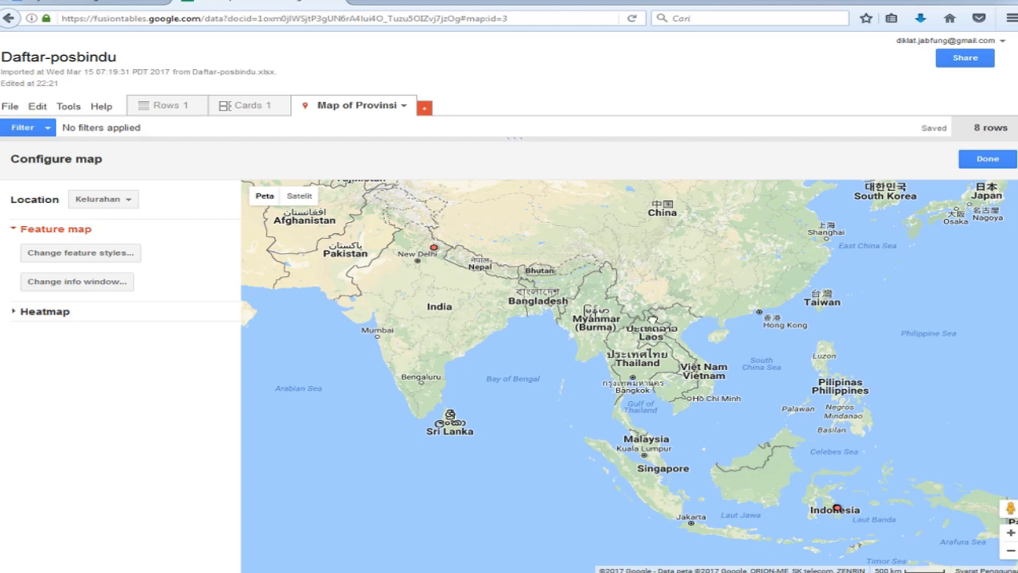
# Zoom the map in on the Kendari markers, then return to the Rows 1 table.
pyautogui.moveTo(652, 319); pyautogui.dragTo(548, 266)
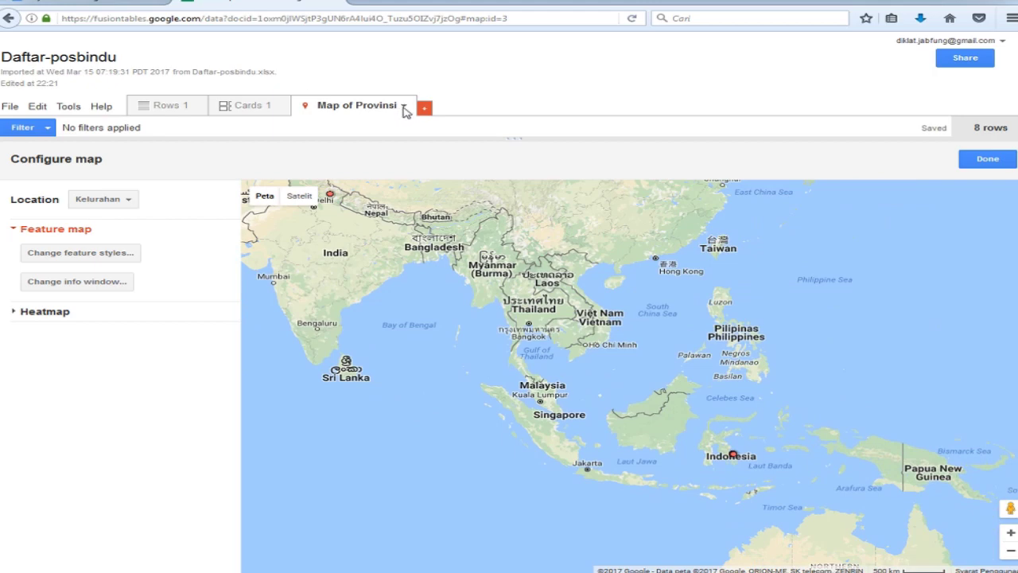
pyautogui.moveTo(740, 469); pyautogui.dragTo(585, 347)
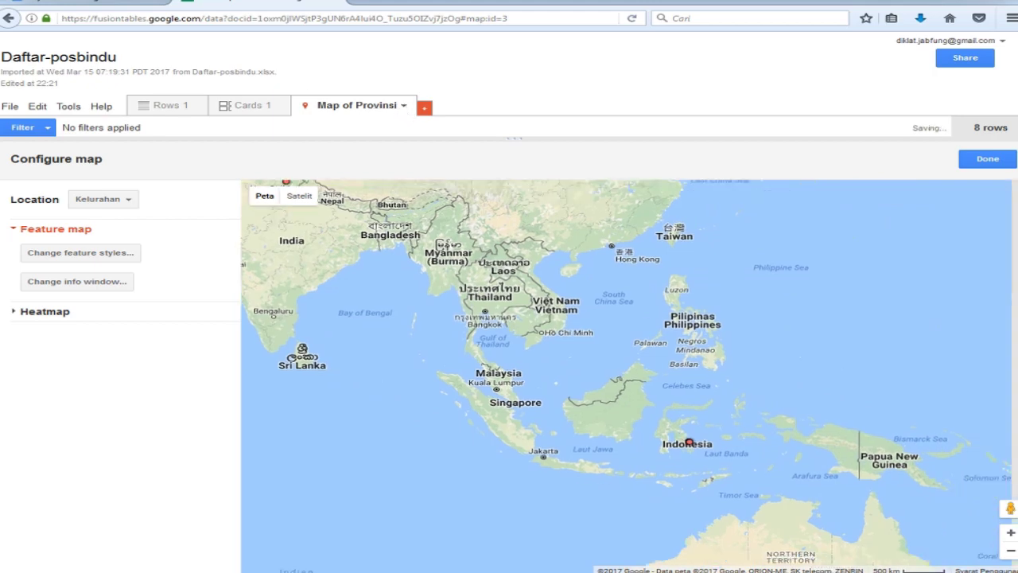
pyautogui.scroll(2, 584, 347)
pyautogui.scroll(1, 584, 345)
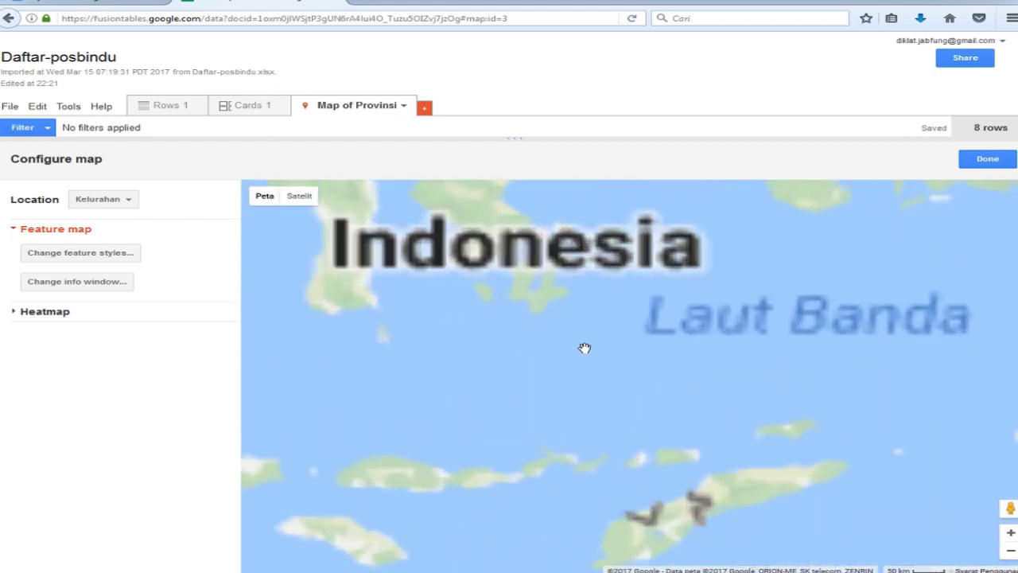
pyautogui.scroll(1, 588, 416)
pyautogui.scroll(1, 581, 445)
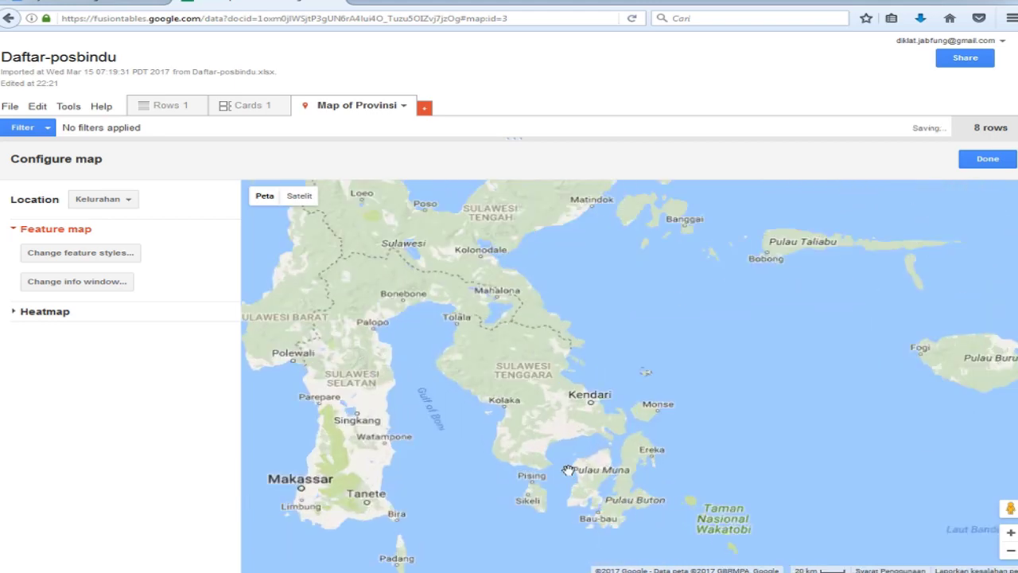
pyautogui.scroll(2, 591, 427)
pyautogui.moveTo(591, 427); pyautogui.dragTo(598, 334)
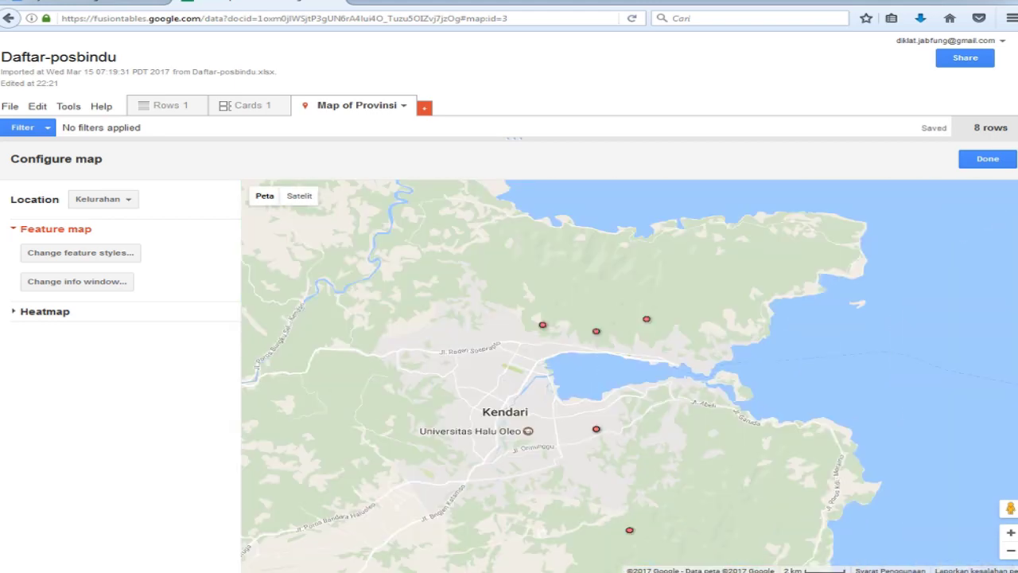
pyautogui.scroll(1, 555, 357)
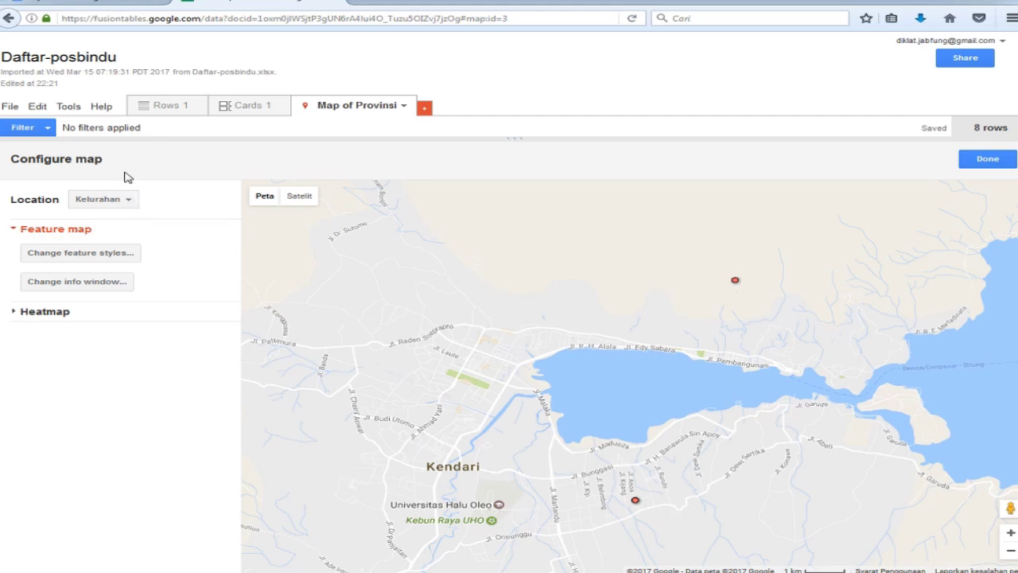
pyautogui.click(157, 110)
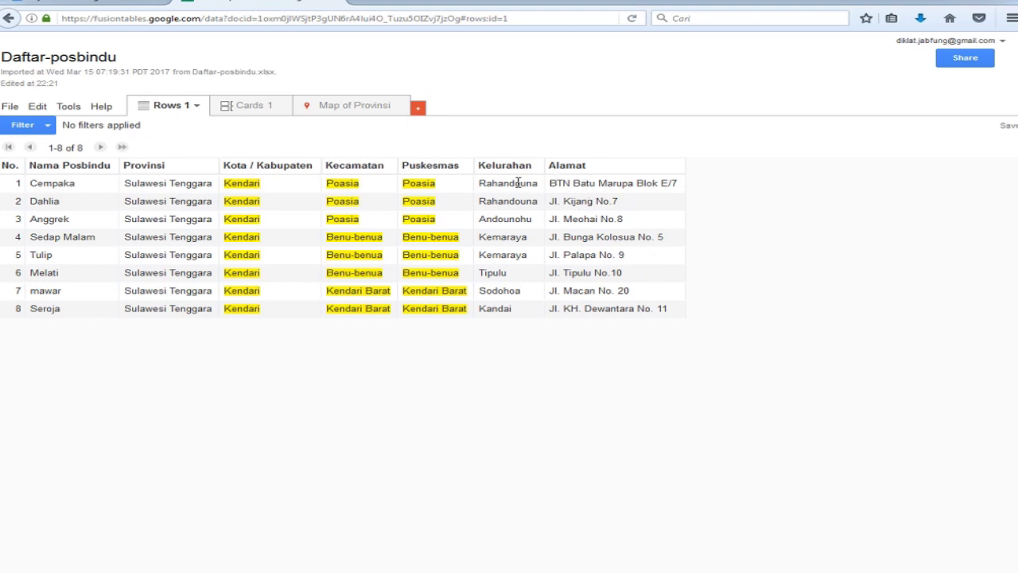
# Open the geocode corrector for Cempaka's Kelurahan Rahandouna and locate its current green marker.
pyautogui.doubleClick(506, 183)
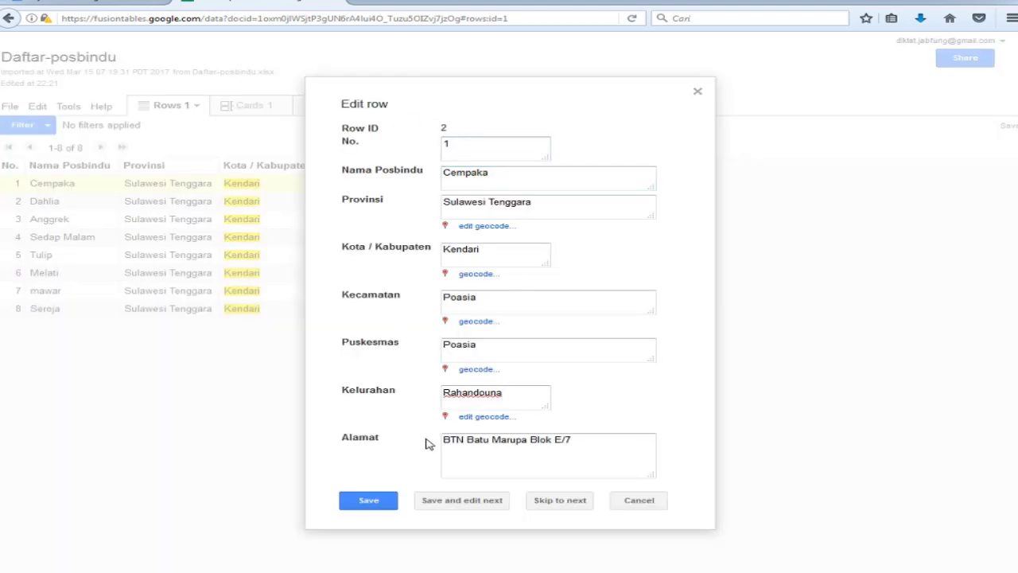
pyautogui.click(484, 416)
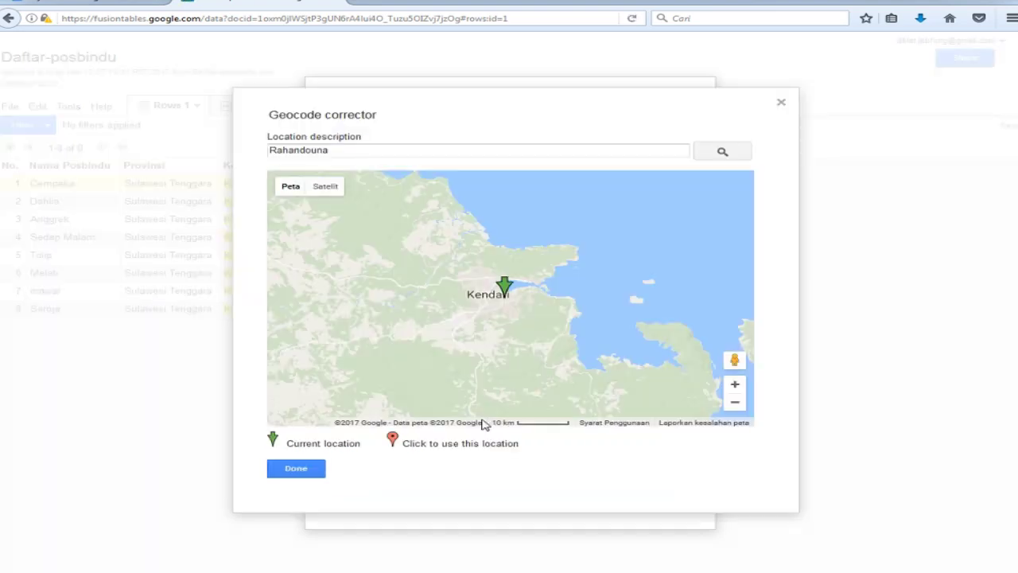
pyautogui.scroll(4, 506, 352)
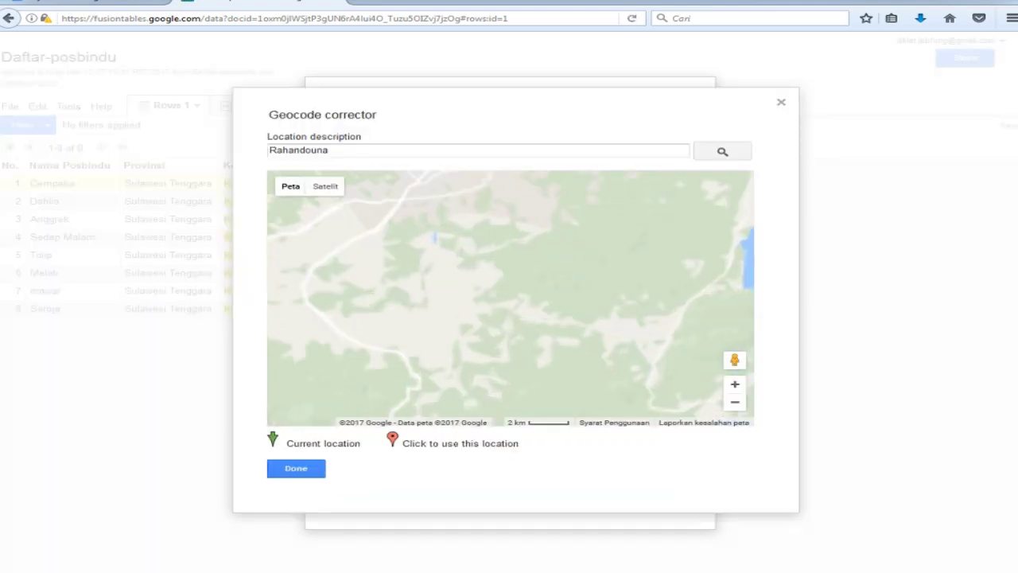
pyautogui.scroll(-2, 503, 323)
pyautogui.moveTo(551, 282); pyautogui.dragTo(554, 371)
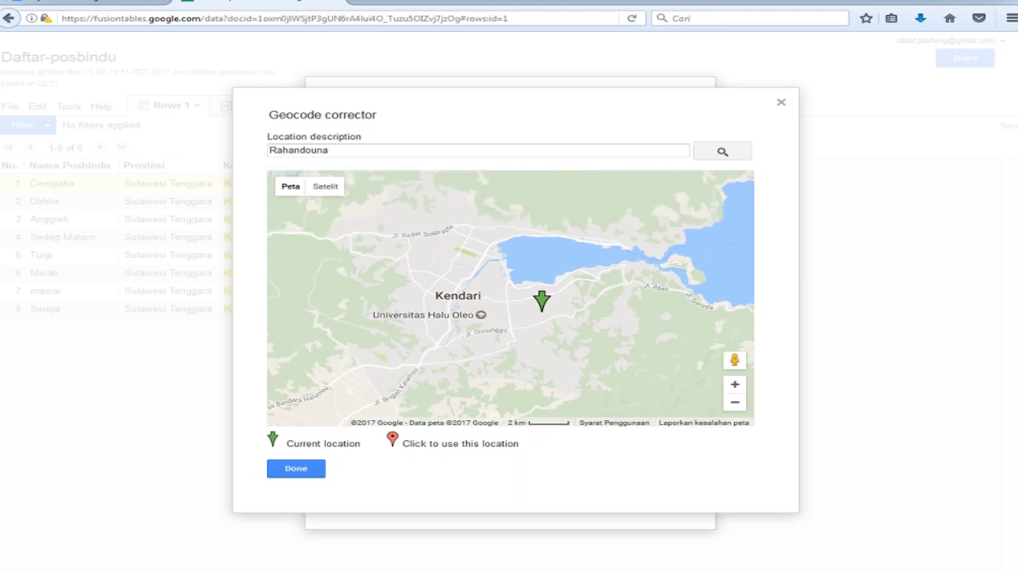
pyautogui.scroll(2, 554, 371)
pyautogui.scroll(1, 535, 332)
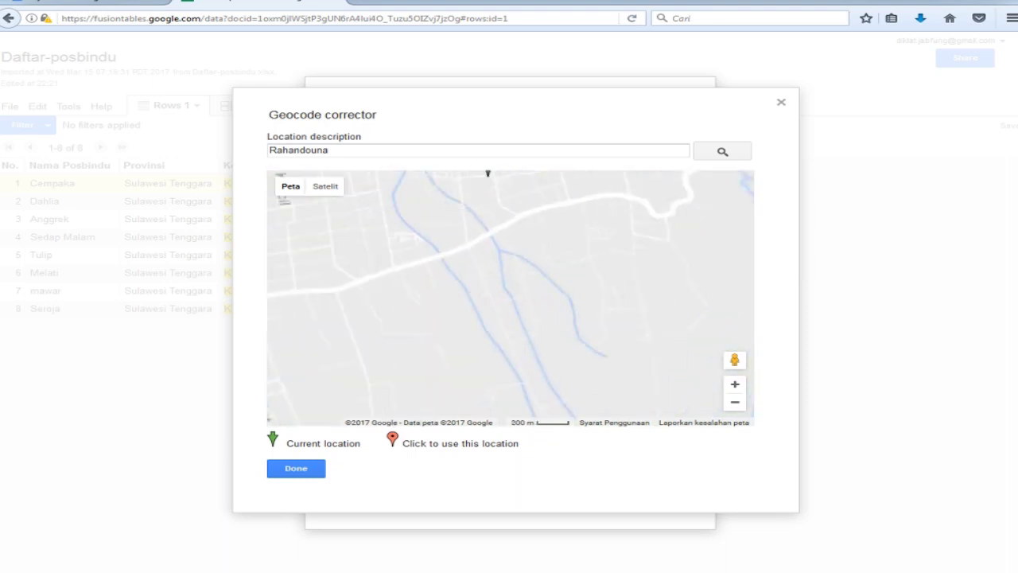
pyautogui.moveTo(498, 250); pyautogui.dragTo(509, 345)
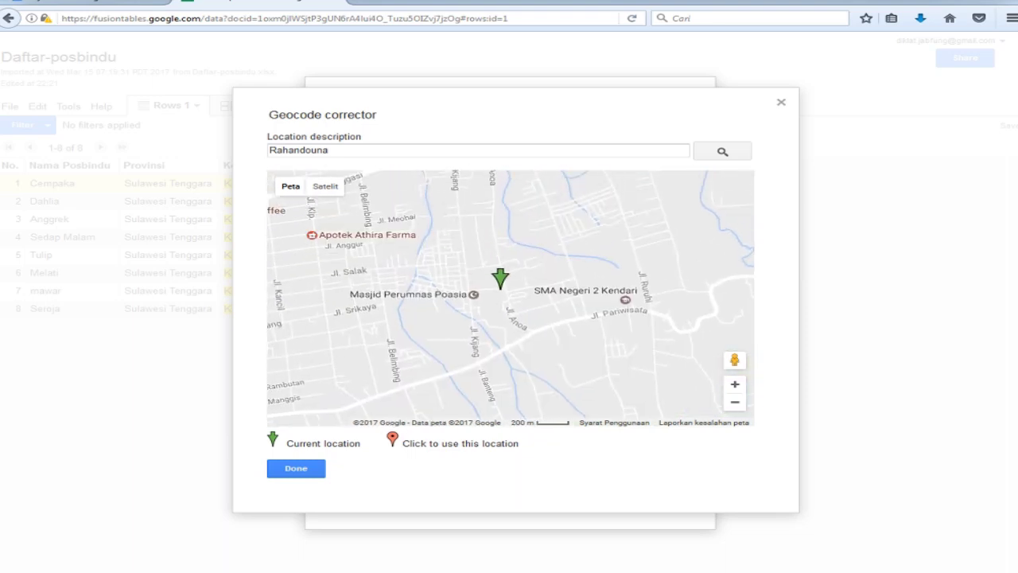
pyautogui.scroll(1, 522, 322)
pyautogui.scroll(1, 523, 322)
pyautogui.moveTo(477, 238); pyautogui.dragTo(523, 370)
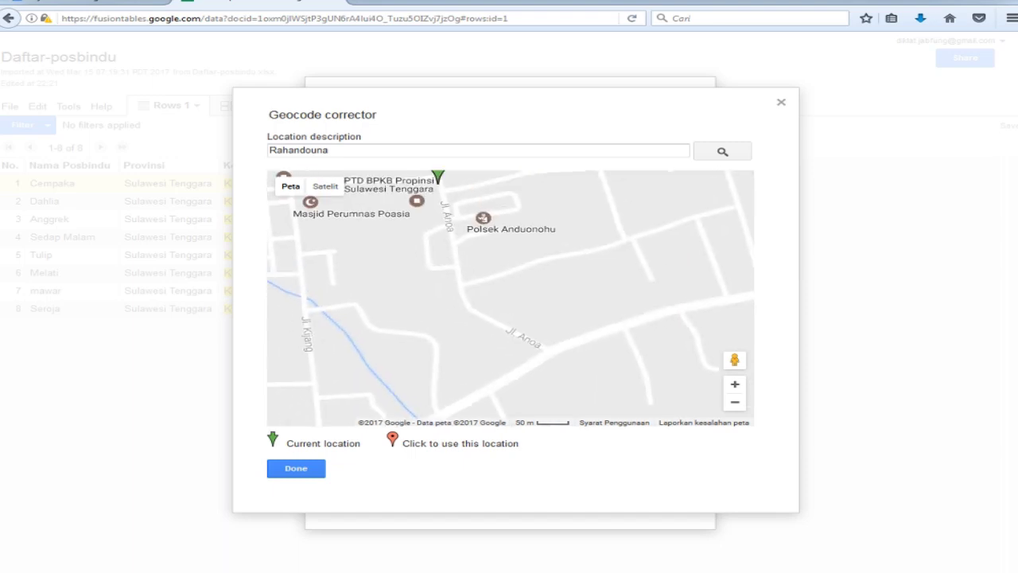
pyautogui.scroll(2, 483, 331)
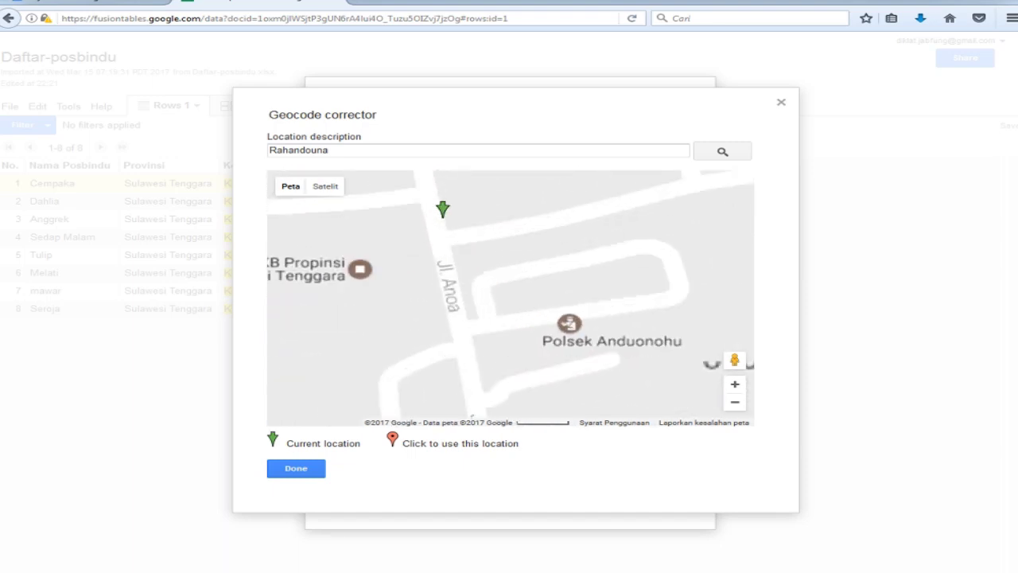
pyautogui.moveTo(462, 251); pyautogui.dragTo(488, 312)
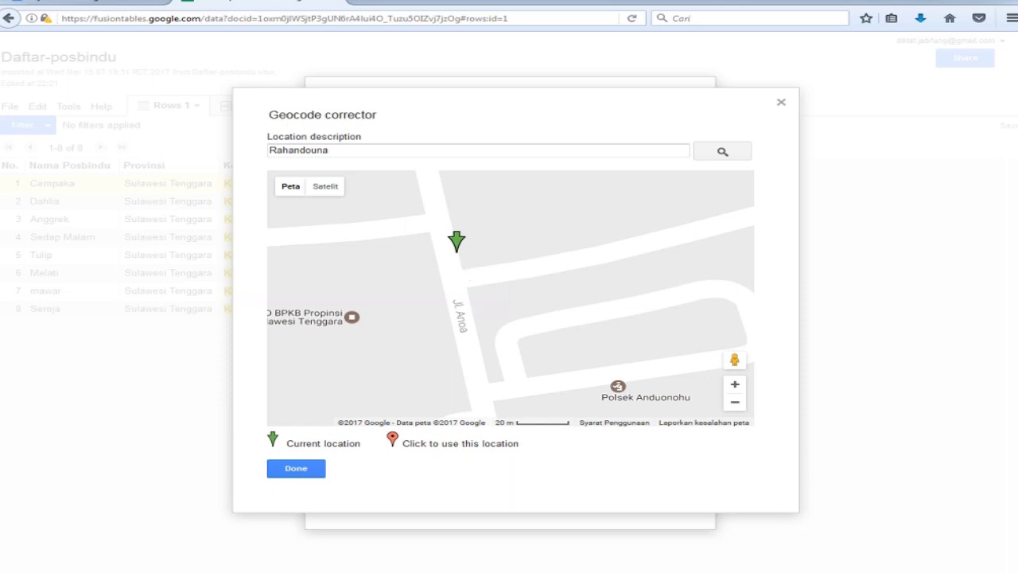
pyautogui.moveTo(470, 278)
pyautogui.mouseDown()
pyautogui.moveTo(458, 289)
pyautogui.moveTo(447, 268)
pyautogui.moveTo(466, 266)
pyautogui.mouseUp()
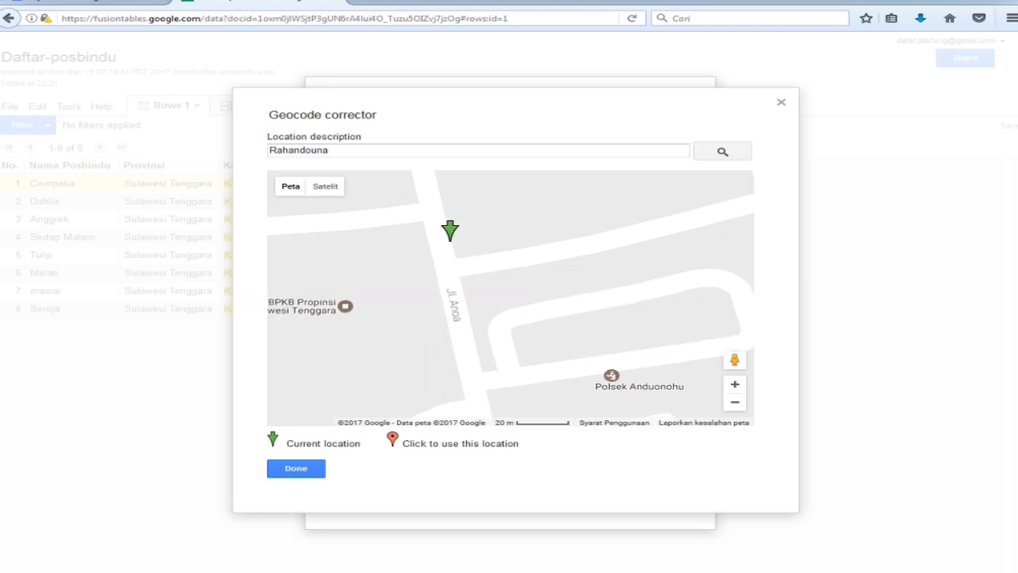
pyautogui.moveTo(522, 127)
pyautogui.mouseDown()
pyautogui.moveTo(729, 164)
pyautogui.moveTo(847, 164)
pyautogui.moveTo(822, 284)
pyautogui.moveTo(843, 295)
pyautogui.moveTo(502, 188)
pyautogui.moveTo(241, 47)
pyautogui.moveTo(384, 100)
pyautogui.moveTo(400, 88)
pyautogui.moveTo(516, 132)
pyautogui.mouseUp()
# Browse the Kendari streets near Polsek Anduonohu and Jl Ruruh to find Gg. Macan.
pyautogui.scroll(1, 552, 281)
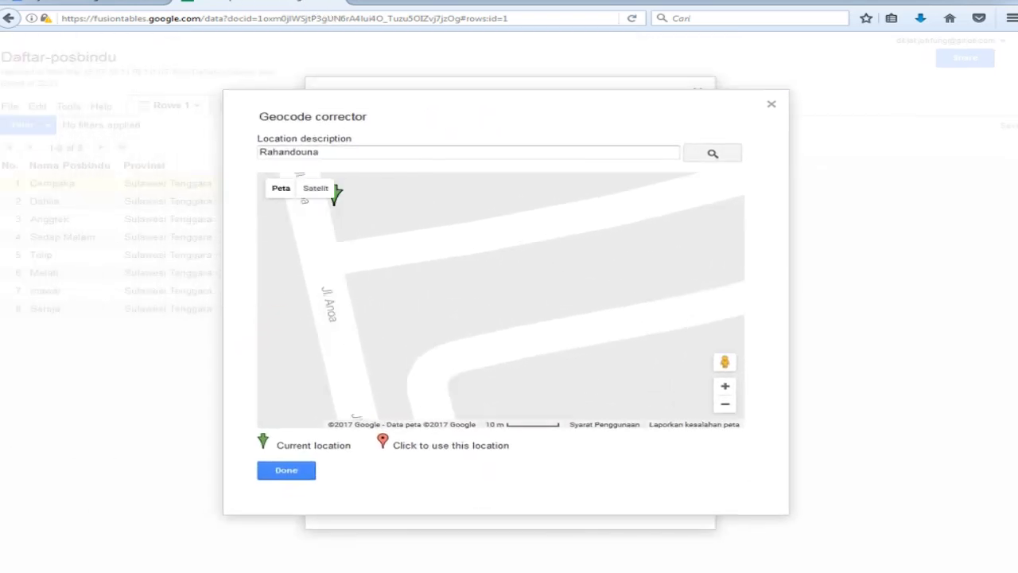
pyautogui.moveTo(552, 281); pyautogui.dragTo(399, 56)
pyautogui.scroll(-1, 482, 239)
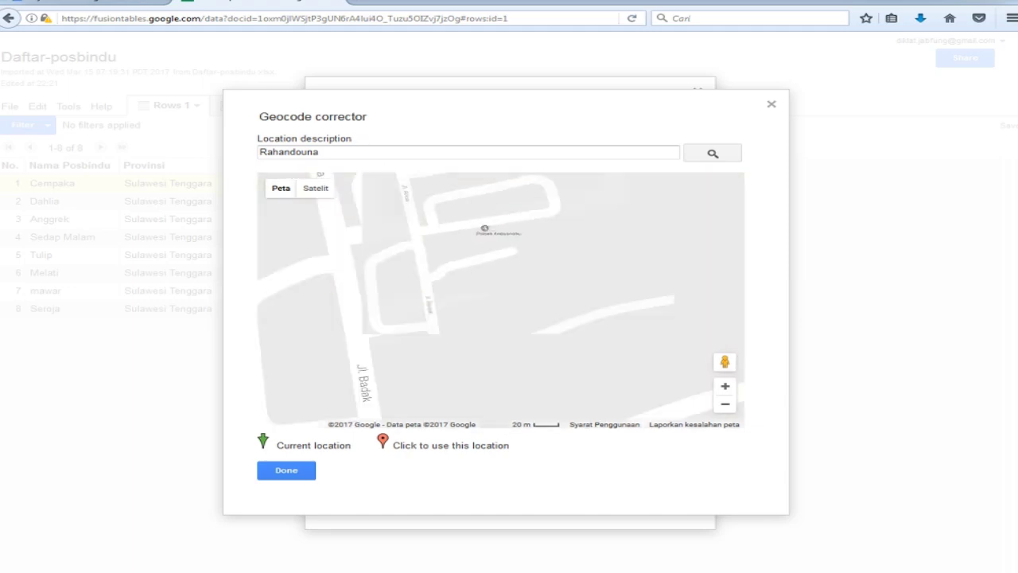
pyautogui.moveTo(482, 243); pyautogui.dragTo(478, 379)
pyautogui.moveTo(508, 278)
pyautogui.mouseDown()
pyautogui.moveTo(438, 307)
pyautogui.moveTo(397, 239)
pyautogui.mouseUp()
pyautogui.moveTo(477, 262)
pyautogui.mouseDown()
pyautogui.moveTo(556, 313)
pyautogui.moveTo(461, 334)
pyautogui.moveTo(477, 246)
pyautogui.mouseUp()
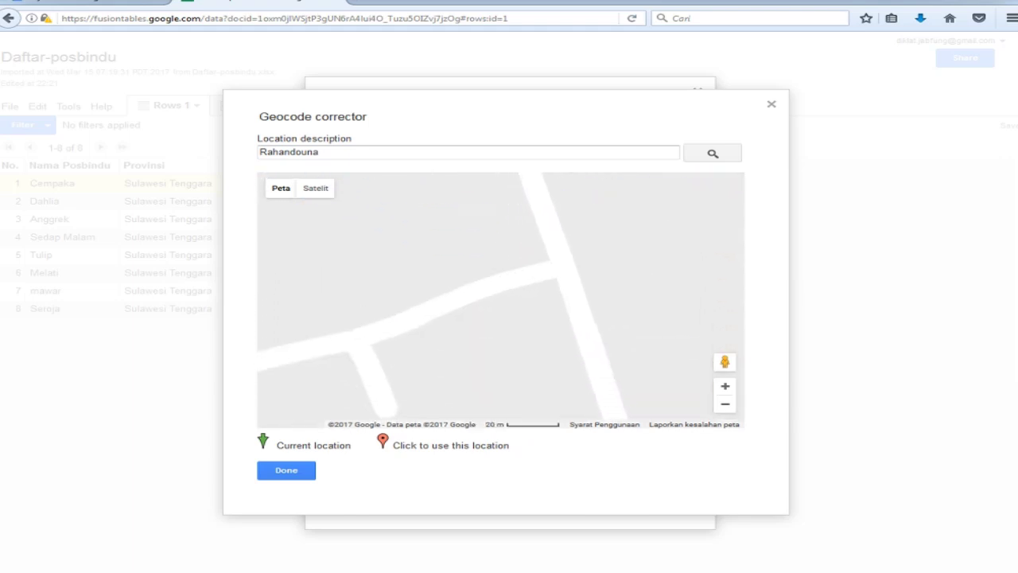
pyautogui.moveTo(556, 317)
pyautogui.mouseDown()
pyautogui.moveTo(540, 211)
pyautogui.moveTo(446, 238)
pyautogui.mouseUp()
pyautogui.scroll(-1, 500, 284)
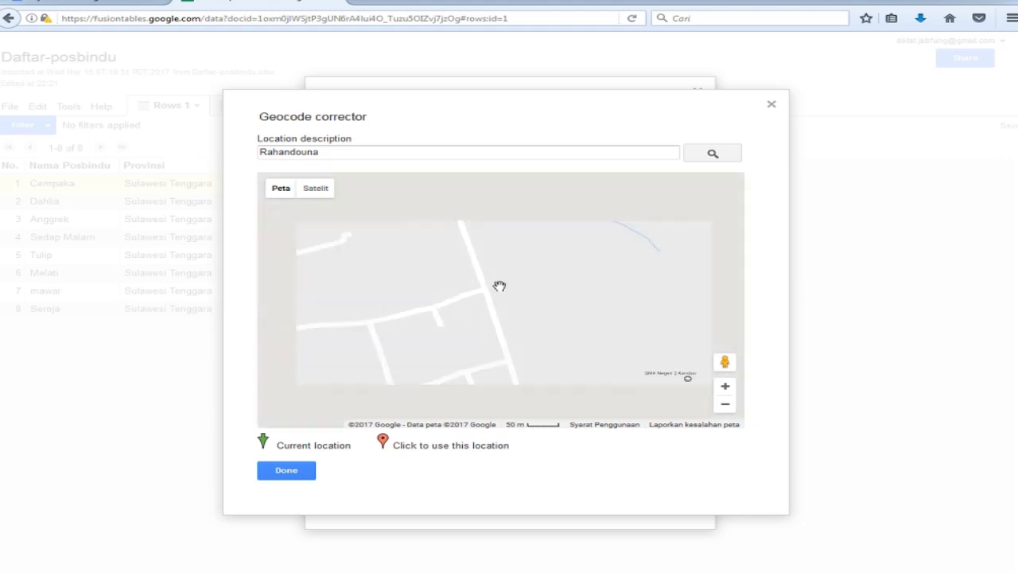
pyautogui.moveTo(550, 303); pyautogui.dragTo(386, 396)
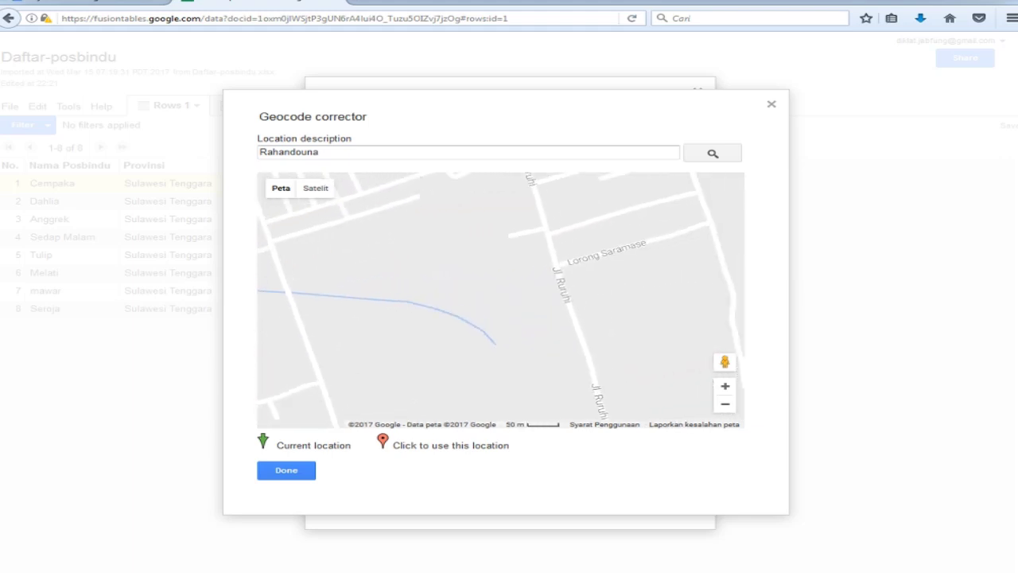
pyautogui.moveTo(420, 291); pyautogui.dragTo(541, 429)
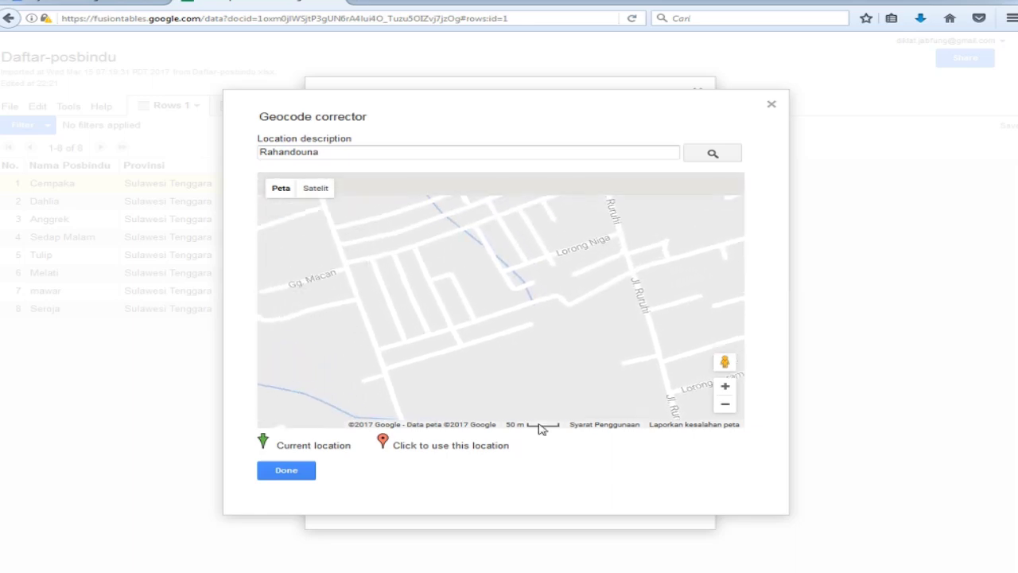
pyautogui.moveTo(471, 278)
pyautogui.mouseDown()
pyautogui.moveTo(534, 366)
pyautogui.moveTo(560, 348)
pyautogui.mouseUp()
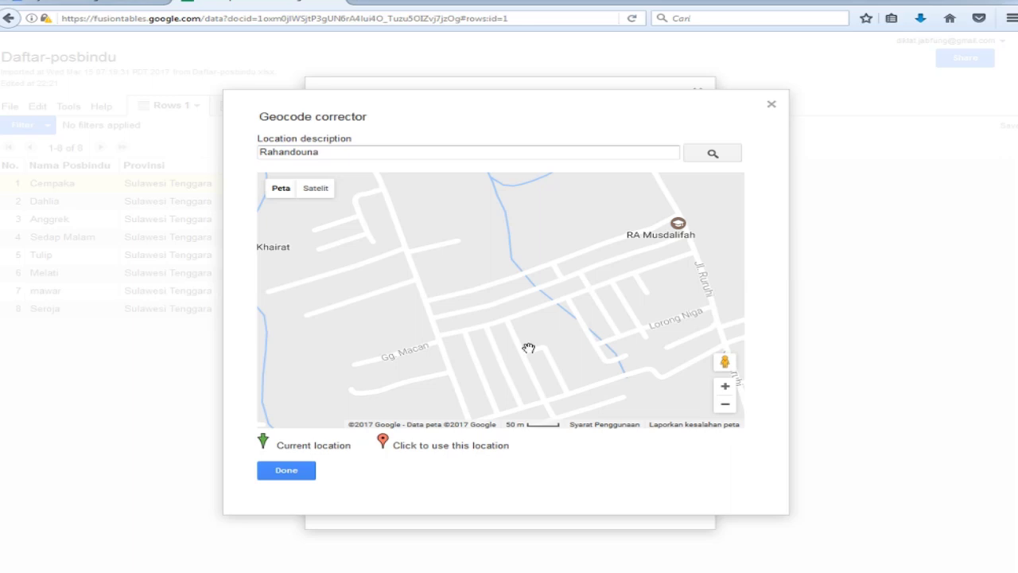
pyautogui.scroll(1, 528, 348)
pyautogui.scroll(1, 526, 347)
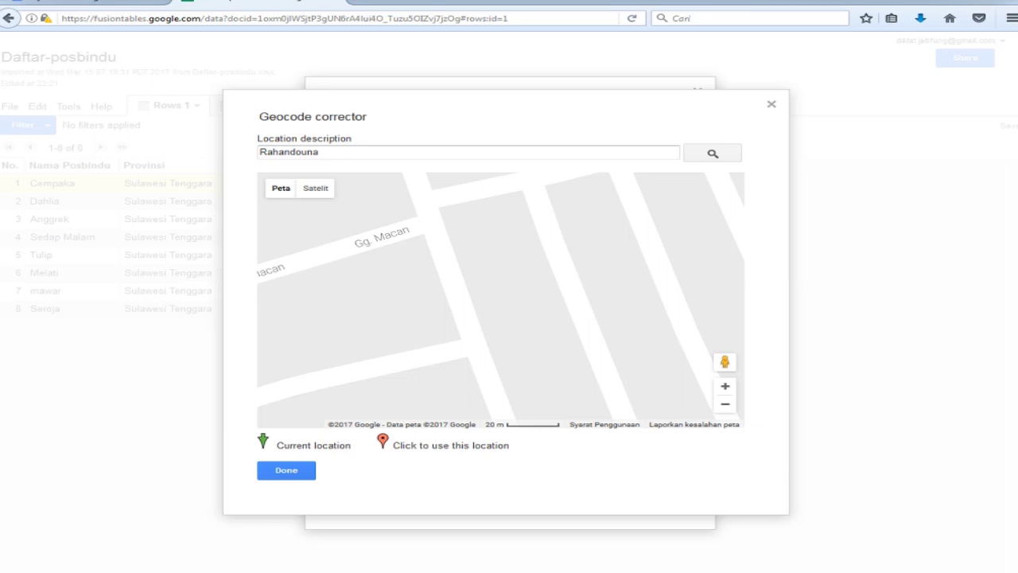
# Search 'Rahandouna, Gg. Macan' and use the red result as Rahandouna's location.
pyautogui.click(328, 151)
pyautogui.write(', Gg. Macan')
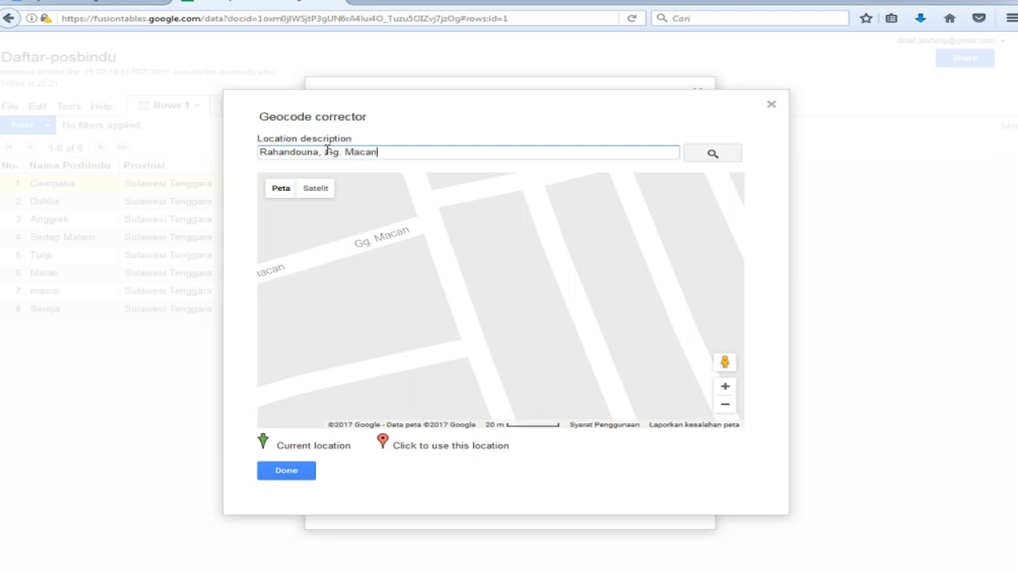
pyautogui.click(712, 157)
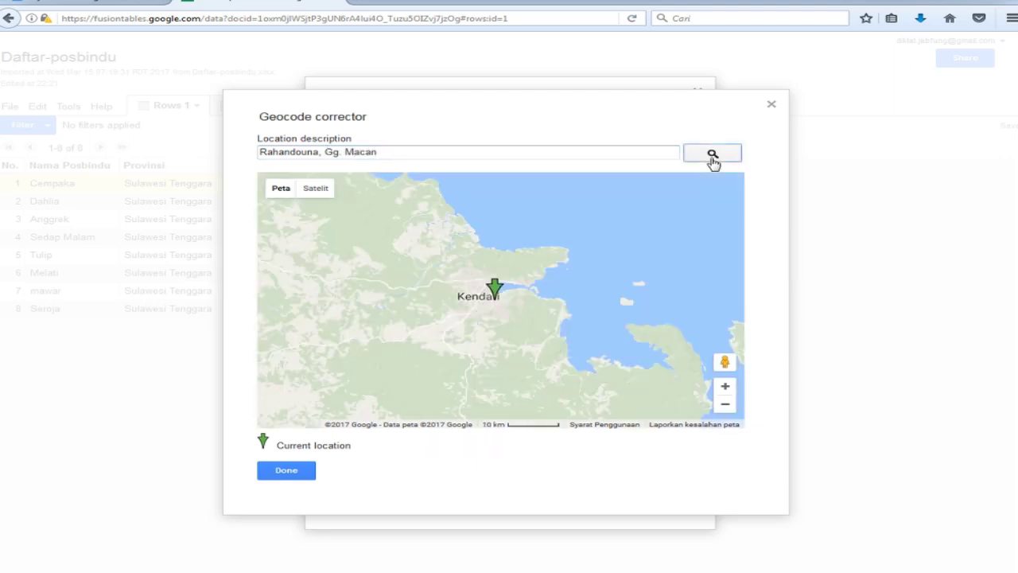
pyautogui.scroll(1, 537, 372)
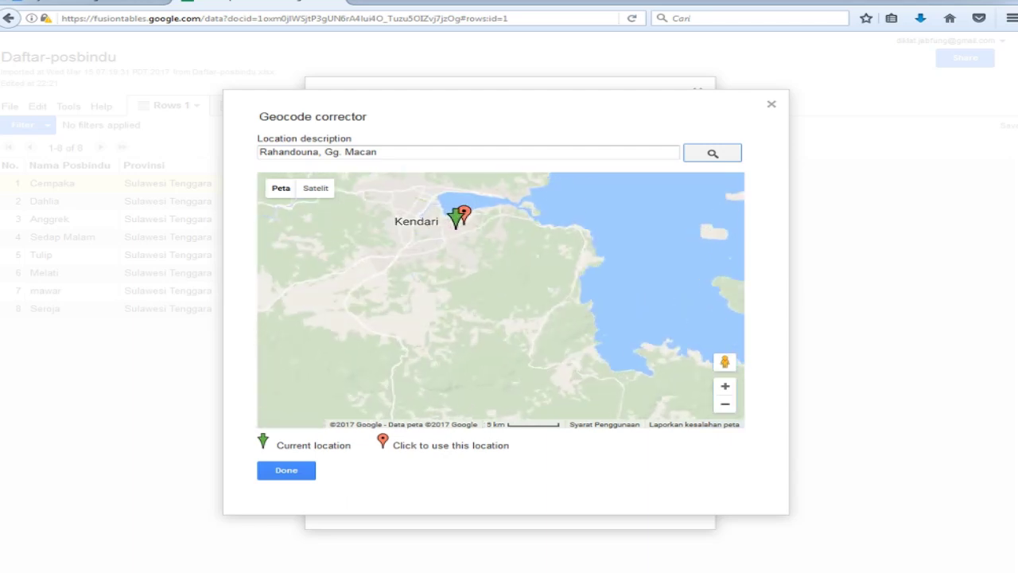
pyautogui.moveTo(480, 287)
pyautogui.mouseDown()
pyautogui.moveTo(484, 374)
pyautogui.moveTo(471, 376)
pyautogui.mouseUp()
pyautogui.scroll(1, 484, 374)
pyautogui.scroll(1, 484, 374)
pyautogui.scroll(-2, 471, 374)
pyautogui.scroll(1, 470, 326)
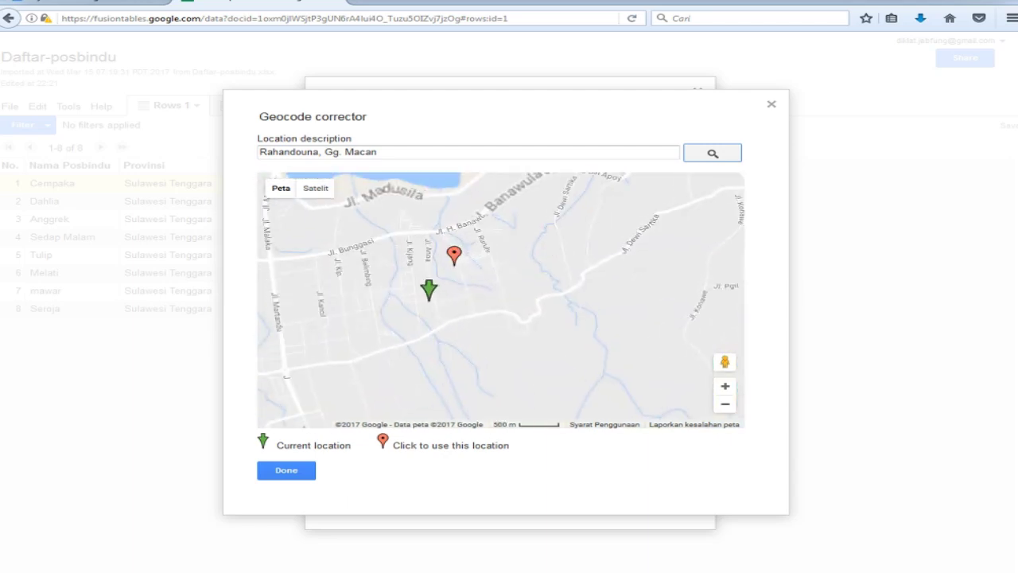
pyautogui.click(454, 255)
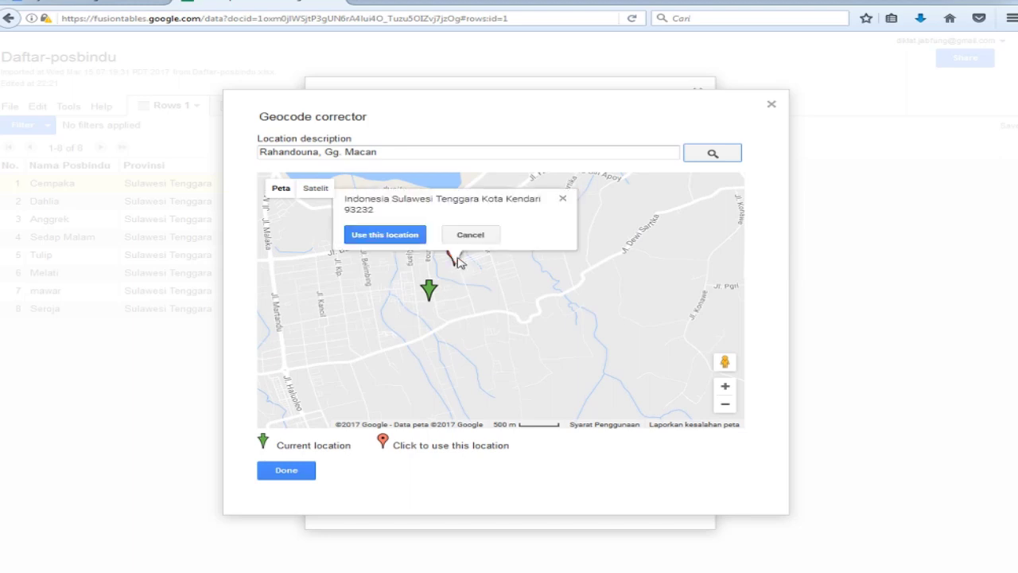
pyautogui.click(395, 258)
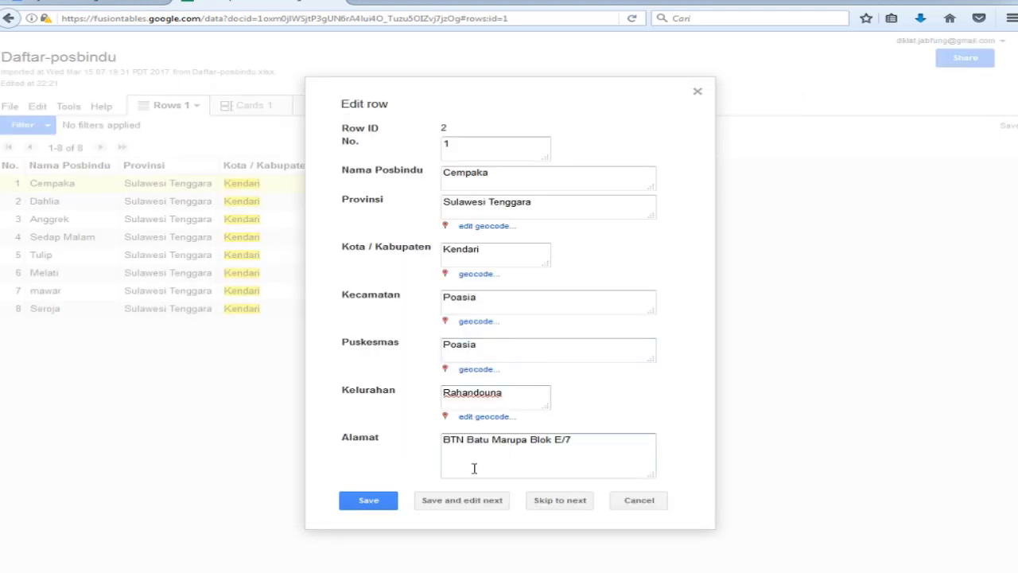
# Save the corrected Cempaka row and open the geocode corrector for Dahlia's Kelurahan.
pyautogui.click(369, 504)
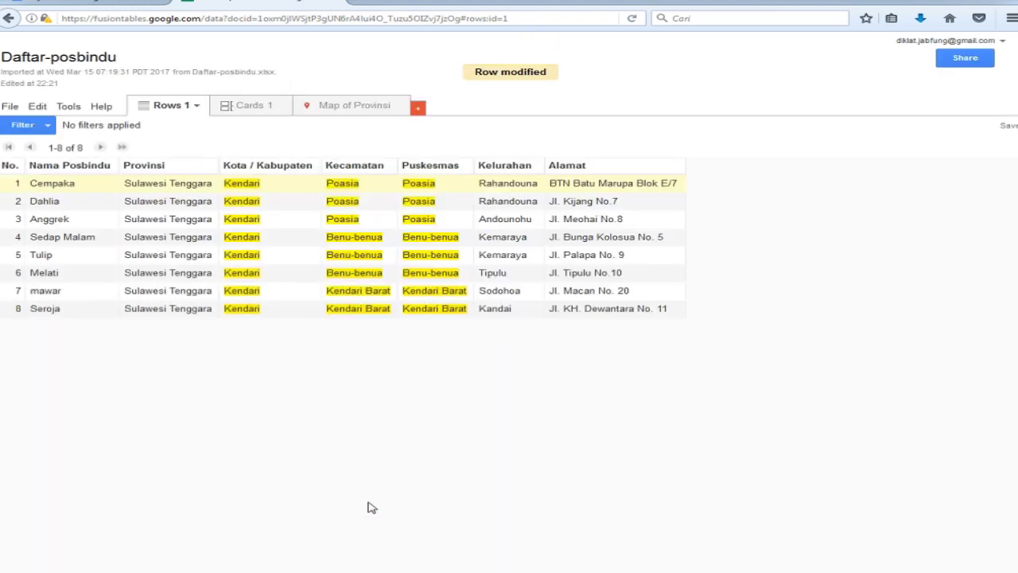
pyautogui.doubleClick(525, 205)
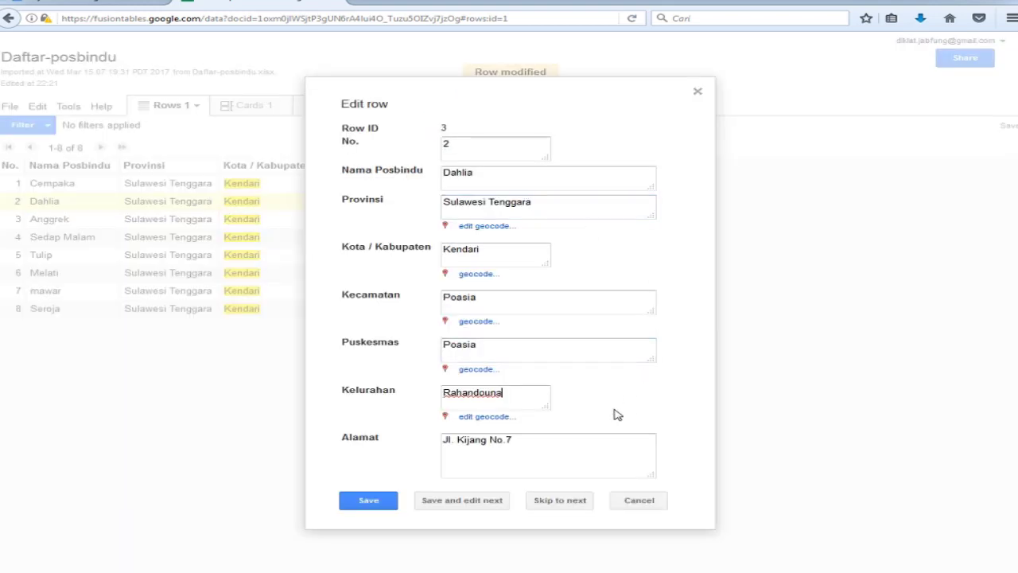
pyautogui.click(474, 417)
# Zoom and pan the map around Dahlia's green Rahandouna marker in Kendari.
pyautogui.scroll(1, 527, 380)
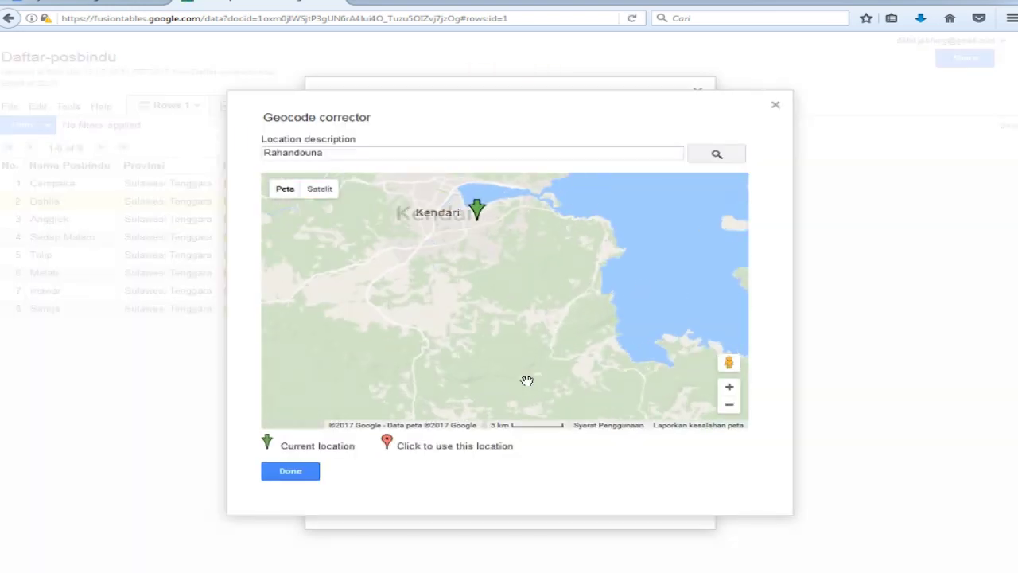
pyautogui.scroll(1, 527, 380)
pyautogui.scroll(1, 526, 380)
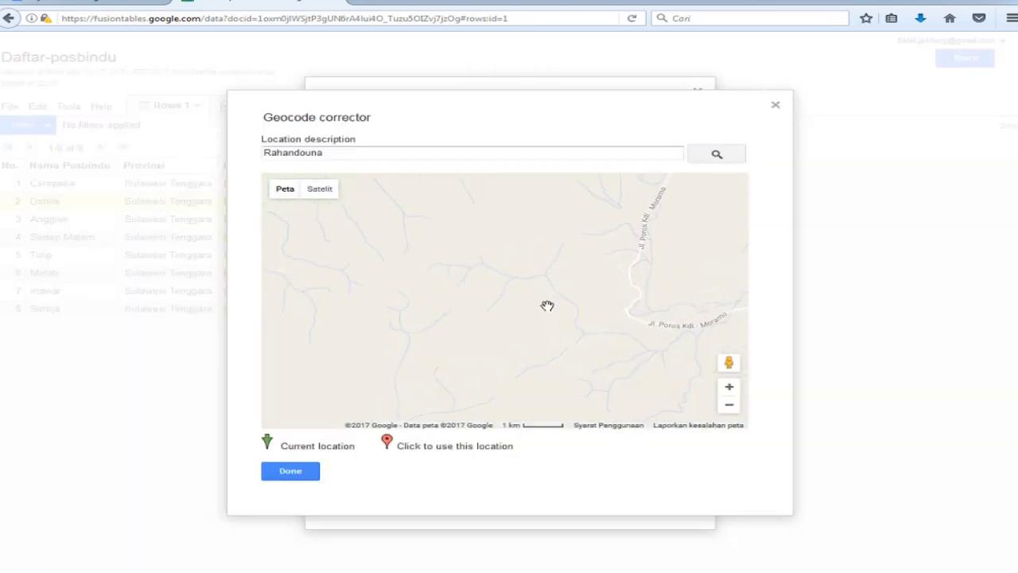
pyautogui.moveTo(545, 305); pyautogui.dragTo(567, 374)
pyautogui.scroll(3, 517, 318)
pyautogui.scroll(1, 477, 342)
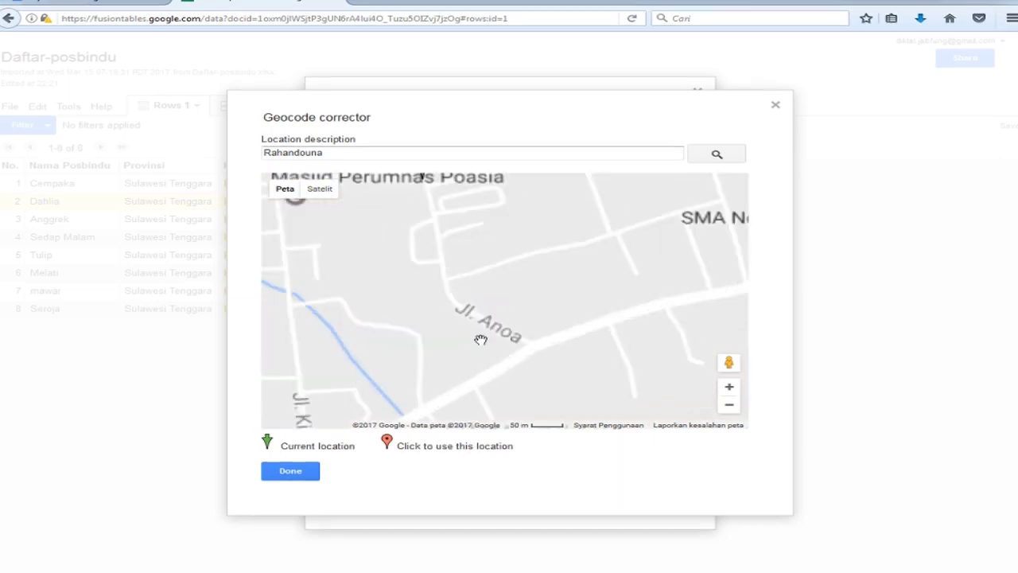
pyautogui.moveTo(505, 298); pyautogui.dragTo(512, 380)
pyautogui.scroll(1, 502, 321)
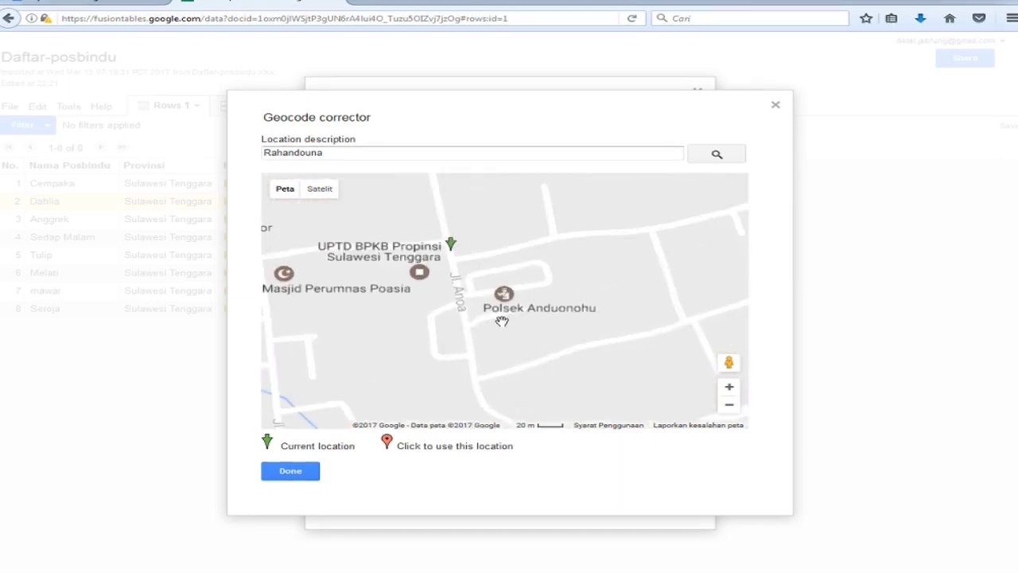
pyautogui.moveTo(502, 321); pyautogui.dragTo(511, 323)
pyautogui.moveTo(440, 265)
pyautogui.mouseDown()
pyautogui.moveTo(492, 405)
pyautogui.moveTo(643, 354)
pyautogui.moveTo(565, 353)
pyautogui.moveTo(691, 329)
pyautogui.mouseUp()
pyautogui.moveTo(546, 345); pyautogui.dragTo(578, 338)
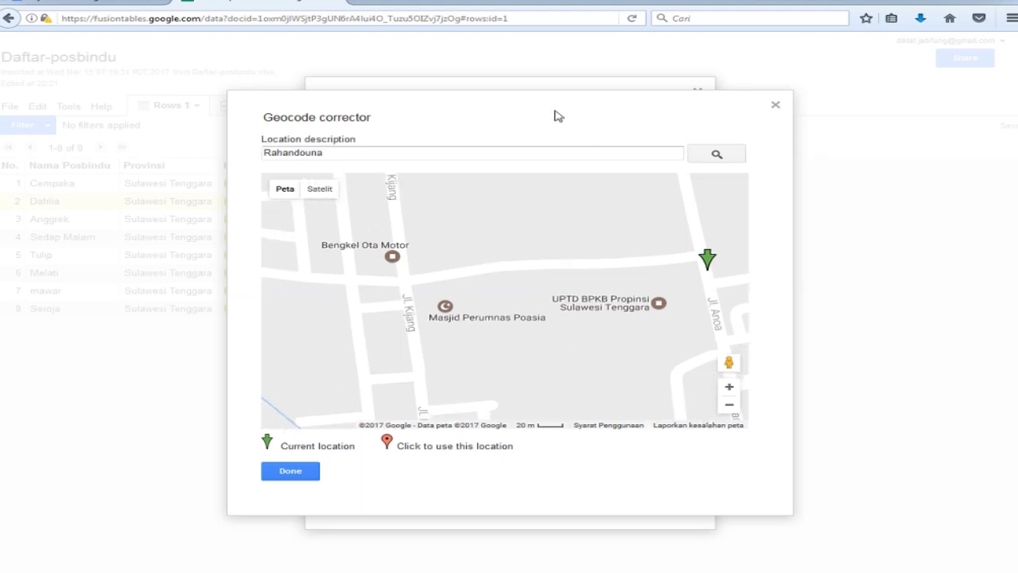
pyautogui.tripleClick(608, 141)
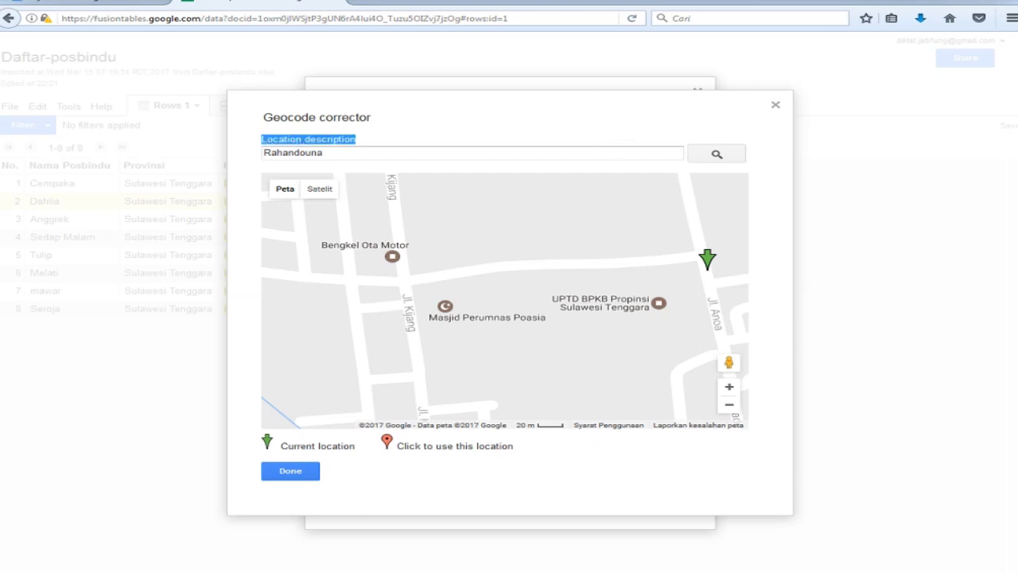
pyautogui.moveTo(729, 469); pyautogui.dragTo(734, 421)
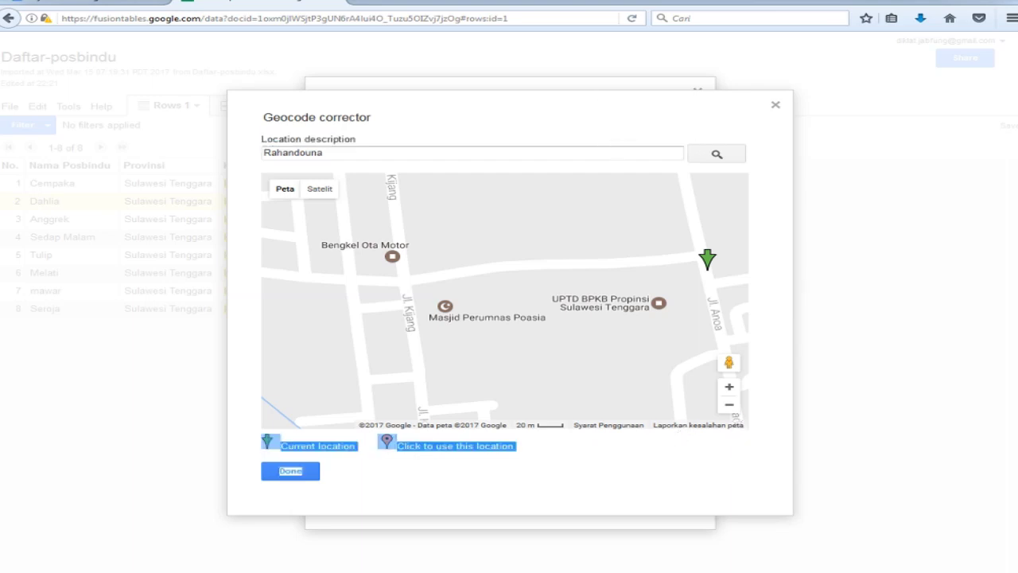
# Search 'Rahandouna, Jl. Kijang' and use the red Jl. Kijang result as the location.
pyautogui.click(338, 153)
pyautogui.write(', Jl. Ki')
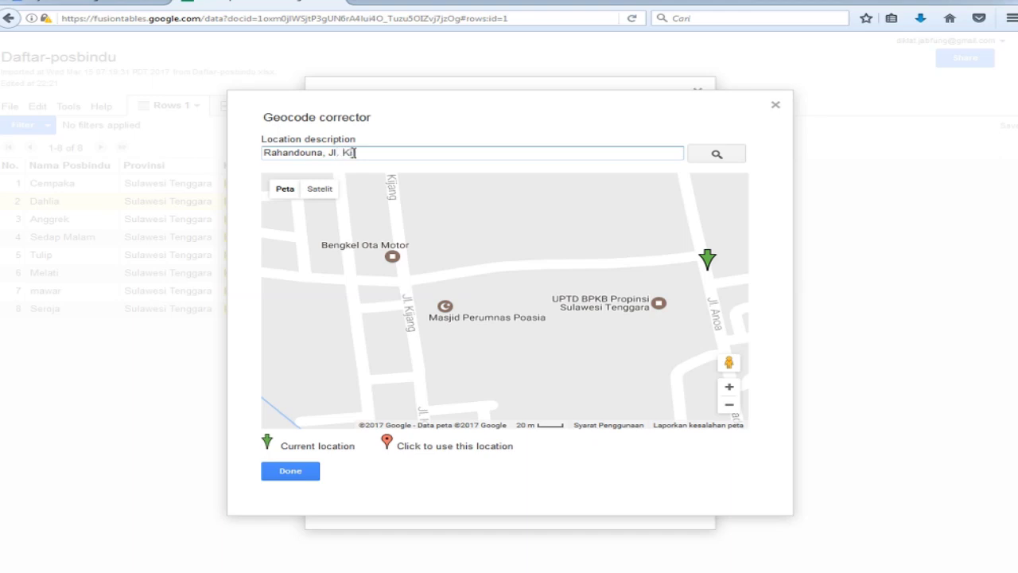
pyautogui.write('jang')
pyautogui.press('Return')
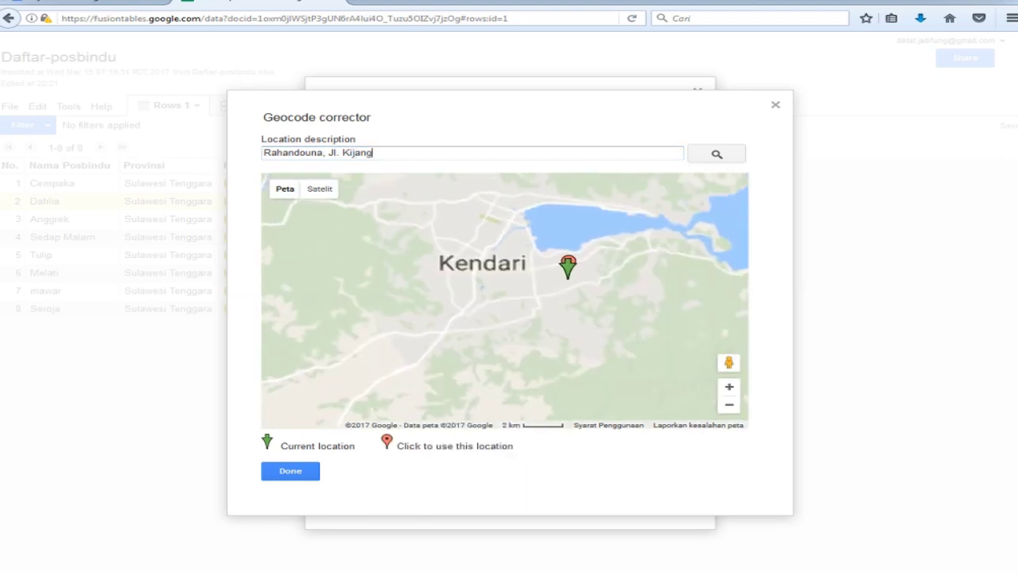
pyautogui.scroll(1, 459, 310)
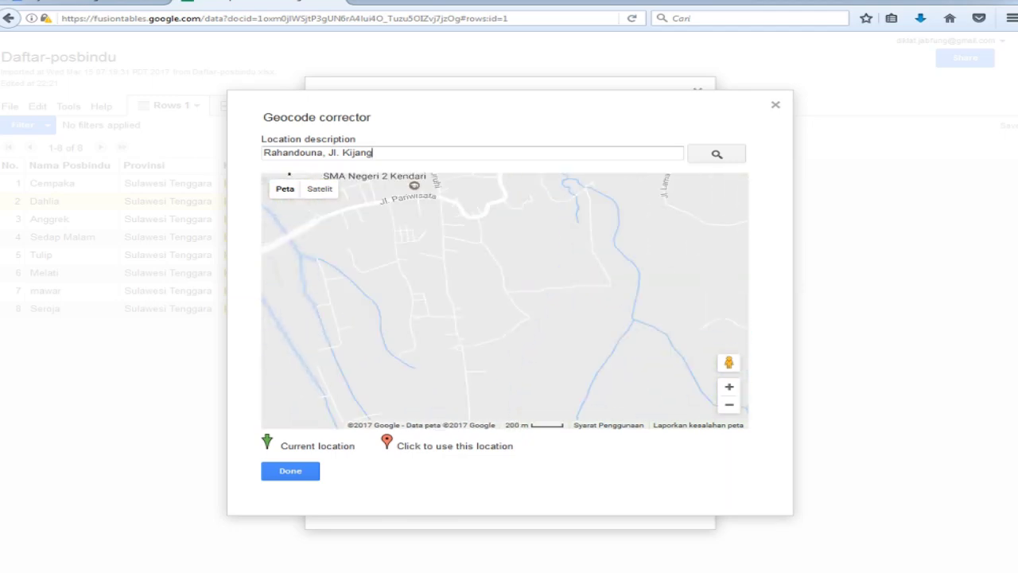
pyautogui.moveTo(470, 243)
pyautogui.mouseDown()
pyautogui.moveTo(459, 310)
pyautogui.moveTo(695, 498)
pyautogui.mouseUp()
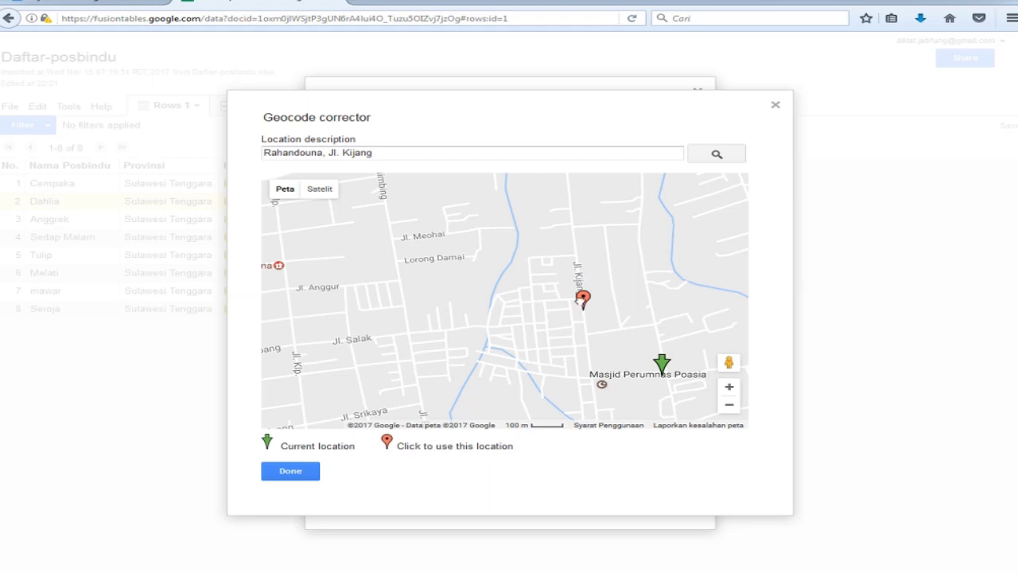
pyautogui.click(581, 298)
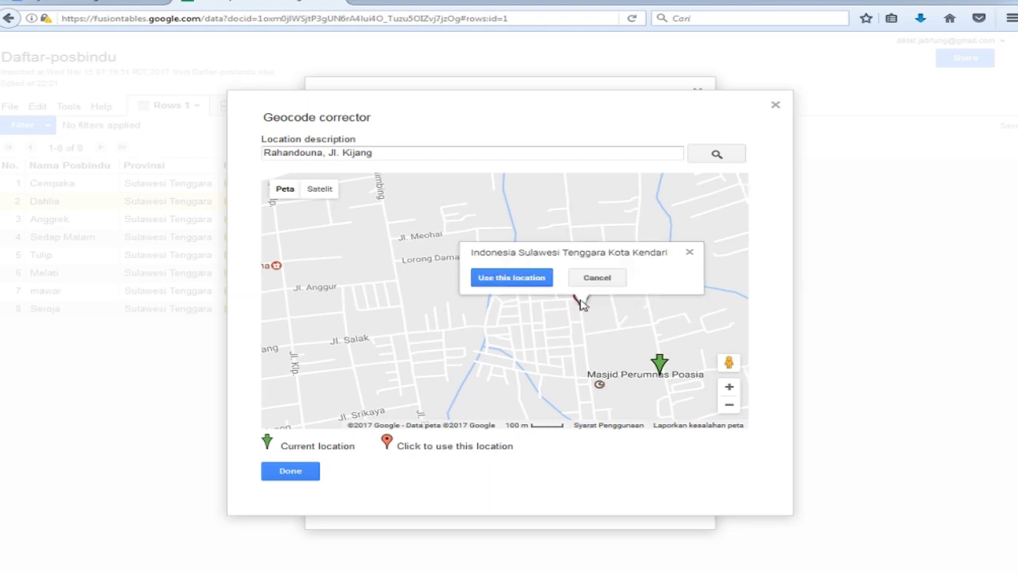
pyautogui.click(506, 280)
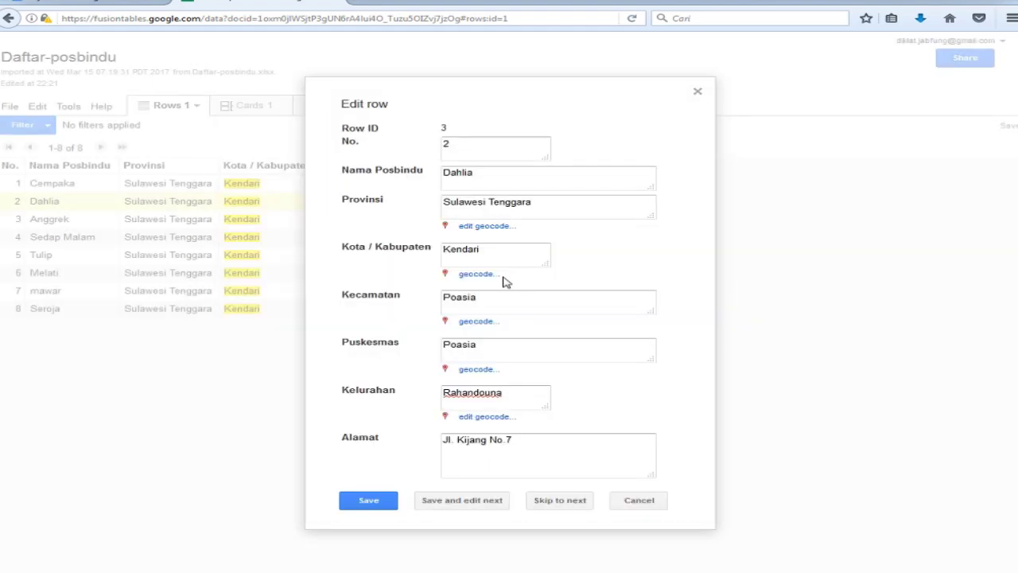
# Save the Dahlia row and open the geocode corrector for Anggrek's Kelurahan Andounohu.
pyautogui.click(383, 509)
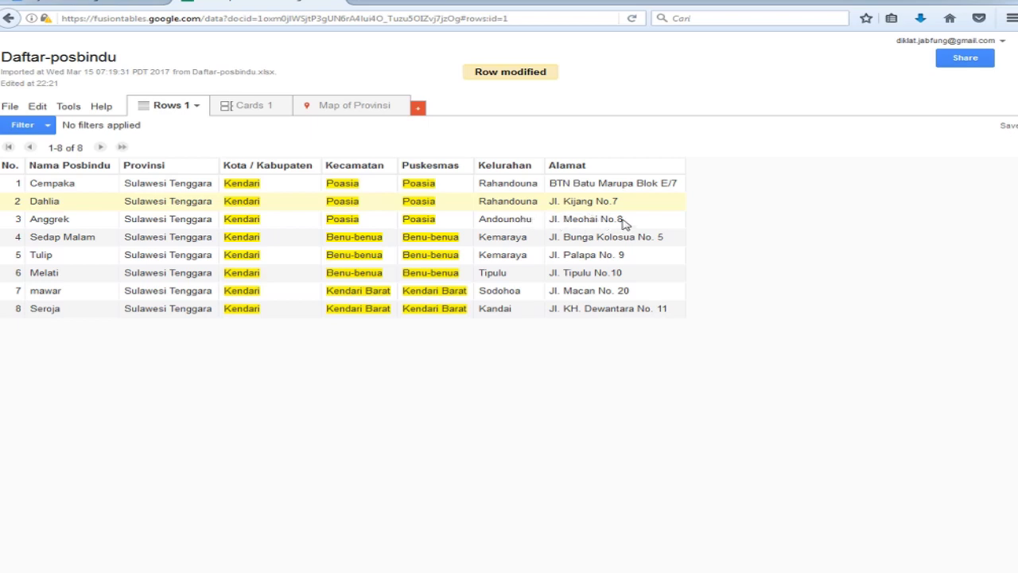
pyautogui.doubleClick(499, 220)
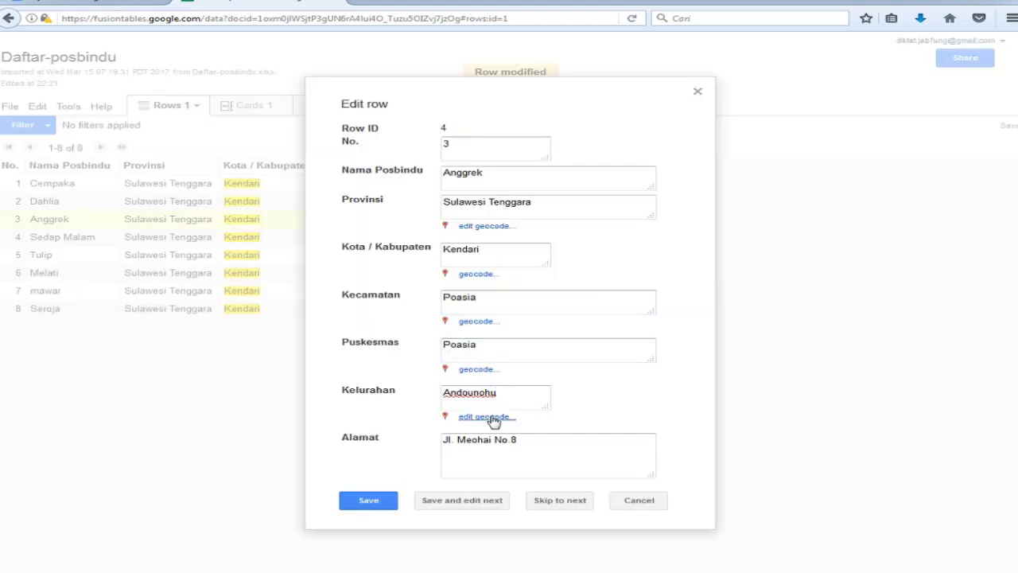
pyautogui.click(484, 416)
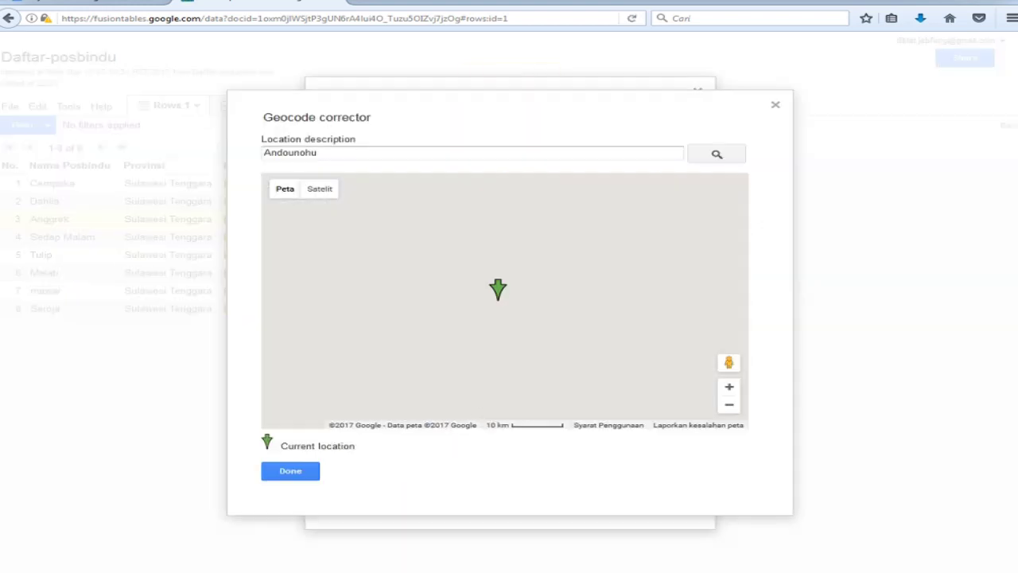
pyautogui.scroll(1, 530, 384)
pyautogui.scroll(1, 530, 384)
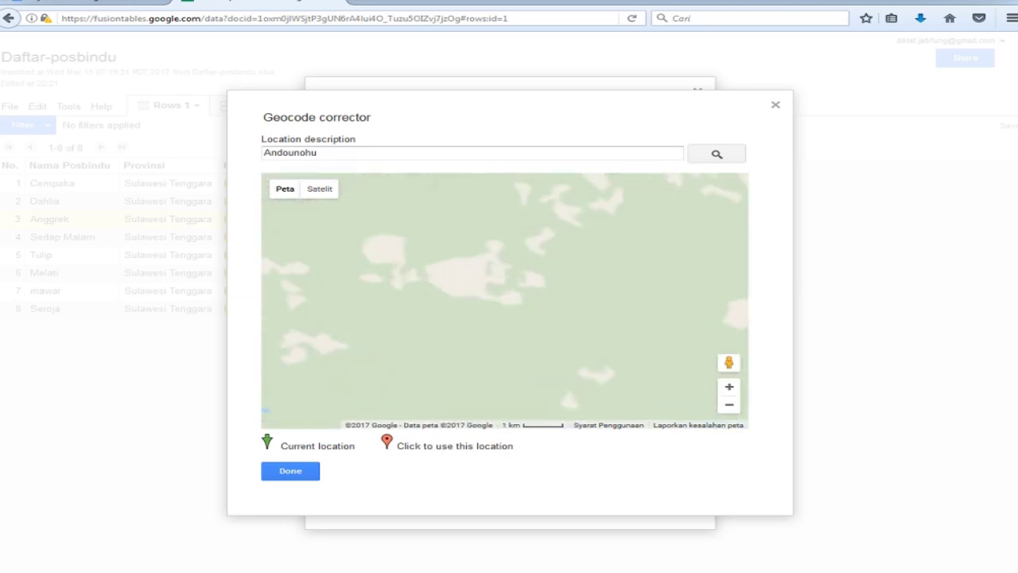
pyautogui.scroll(1, 530, 384)
pyautogui.scroll(1, 529, 384)
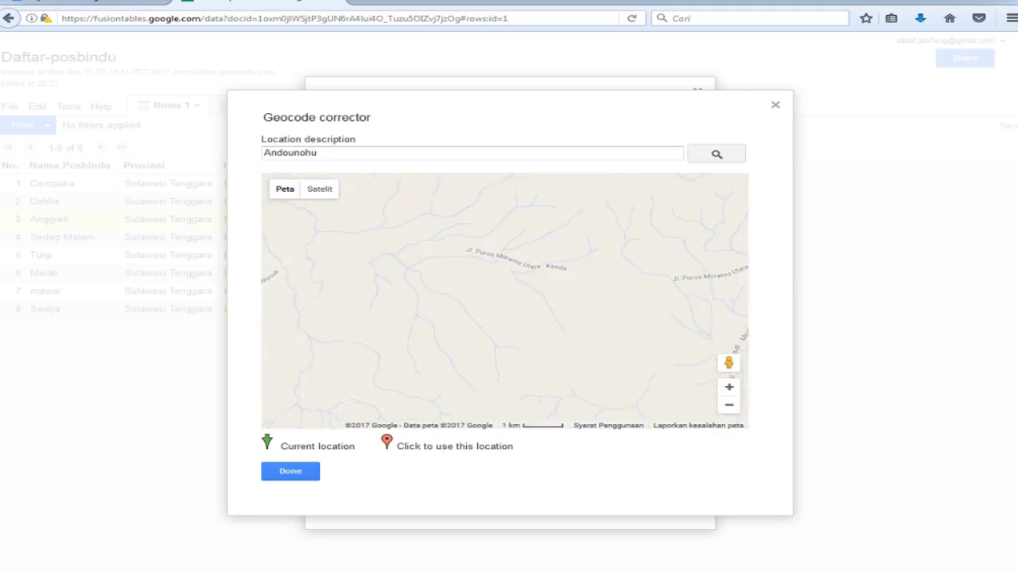
pyautogui.scroll(1, 588, 302)
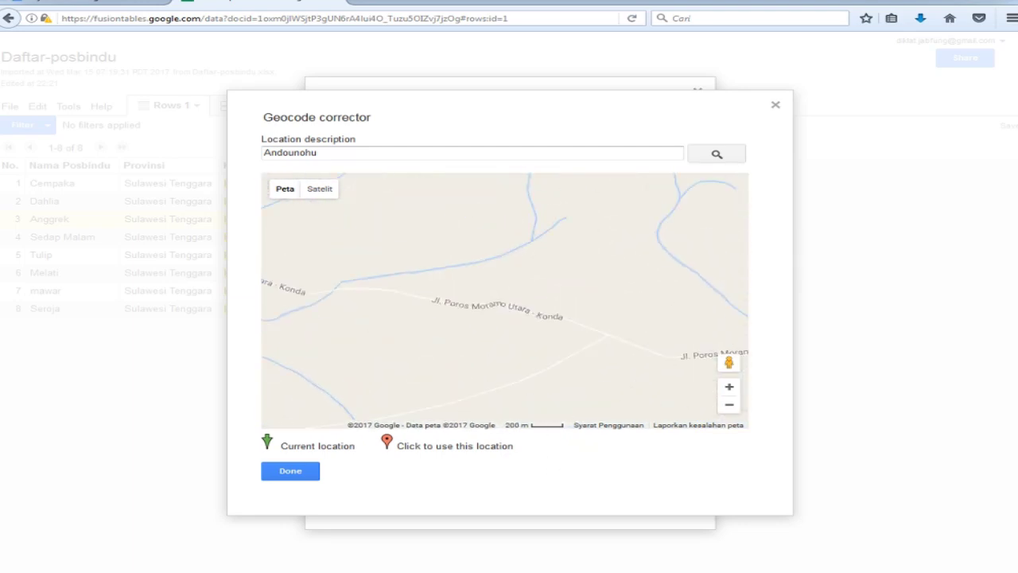
pyautogui.scroll(-1, 575, 371)
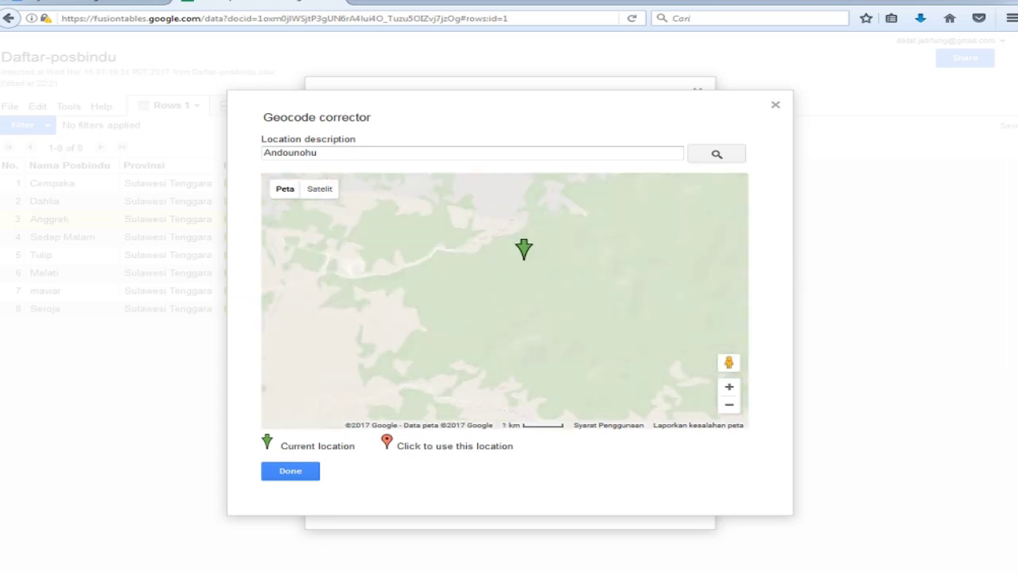
pyautogui.scroll(4, 522, 282)
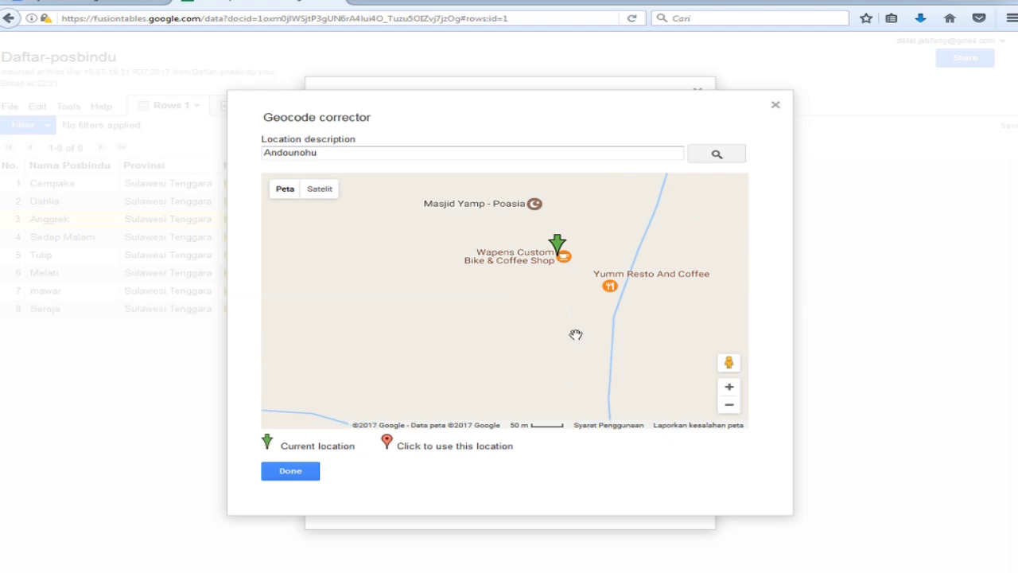
pyautogui.scroll(1, 575, 334)
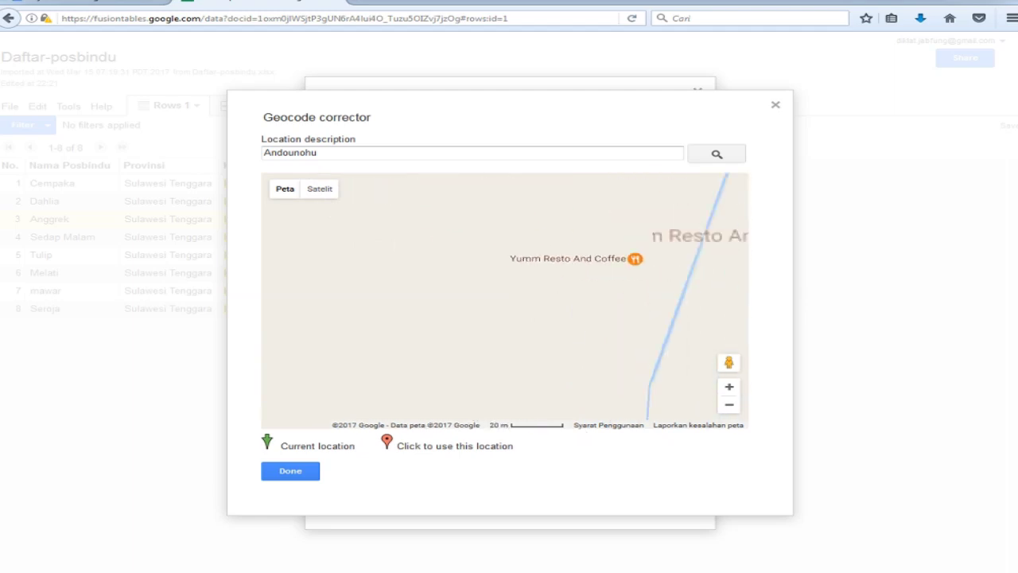
pyautogui.moveTo(575, 334)
pyautogui.mouseDown()
pyautogui.moveTo(533, 311)
pyautogui.moveTo(557, 369)
pyautogui.mouseUp()
pyautogui.write(', Jl. Meohai')
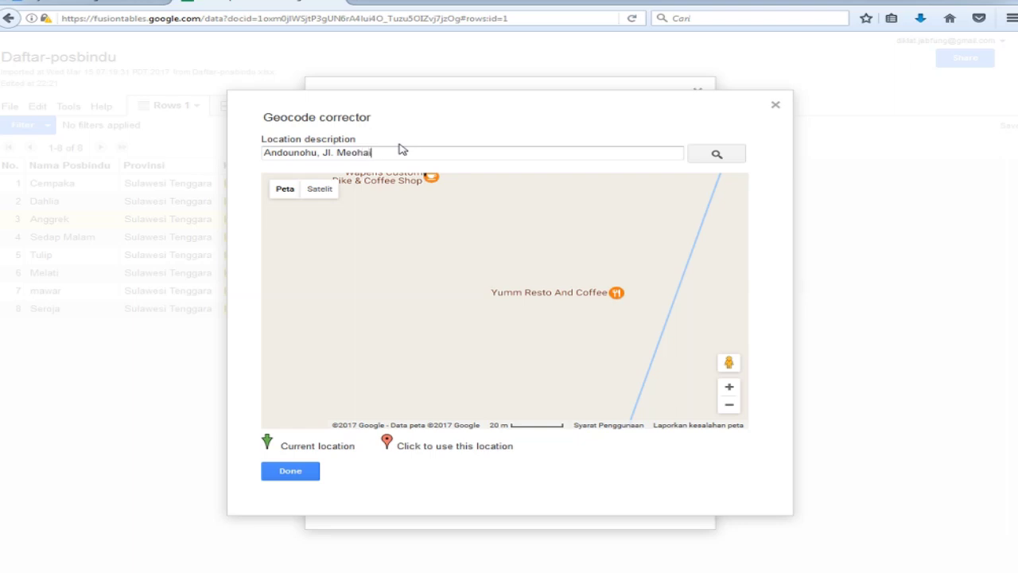
# Search 'Andounohu, Jl. Meohai', use the red result as the location, and save the Anggrek row.
pyautogui.press('Return')
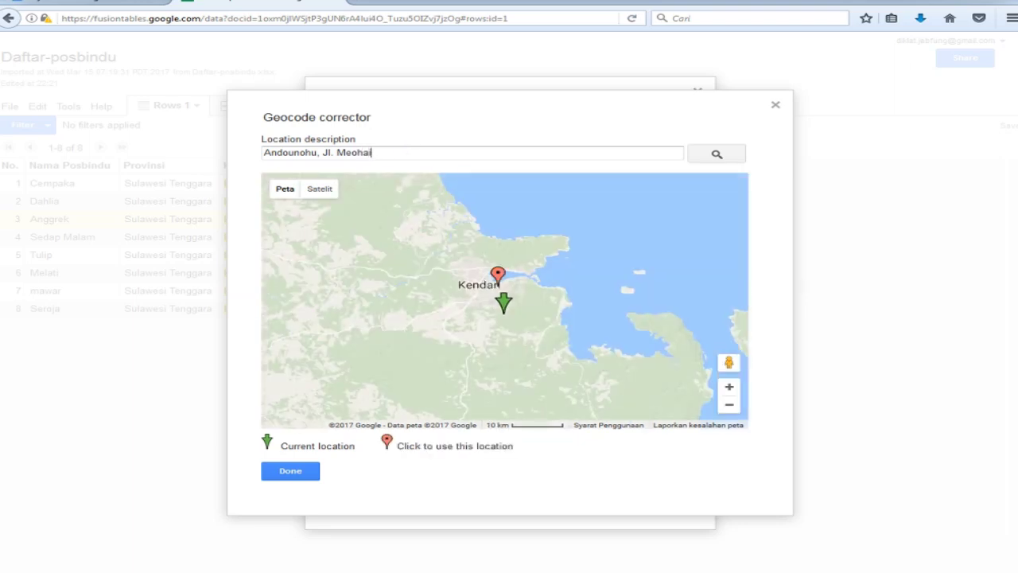
pyautogui.scroll(5, 476, 340)
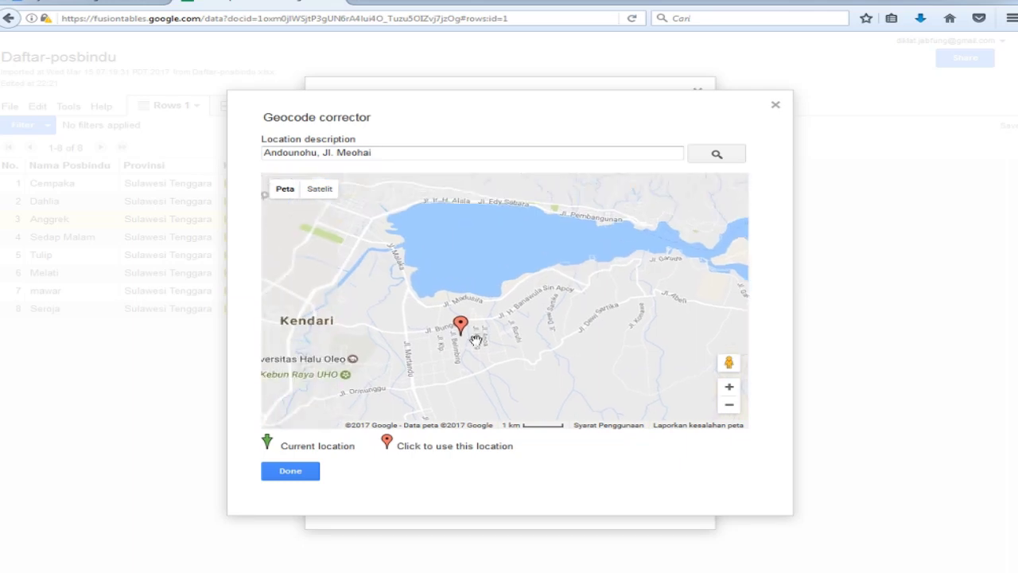
pyautogui.scroll(3, 475, 340)
pyautogui.moveTo(396, 347); pyautogui.dragTo(431, 370)
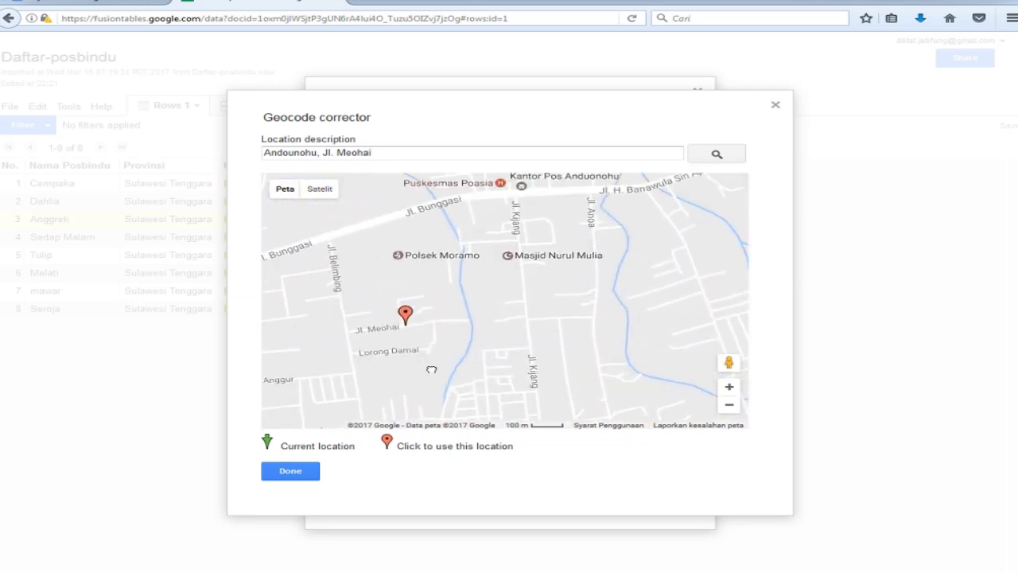
pyautogui.scroll(1, 372, 326)
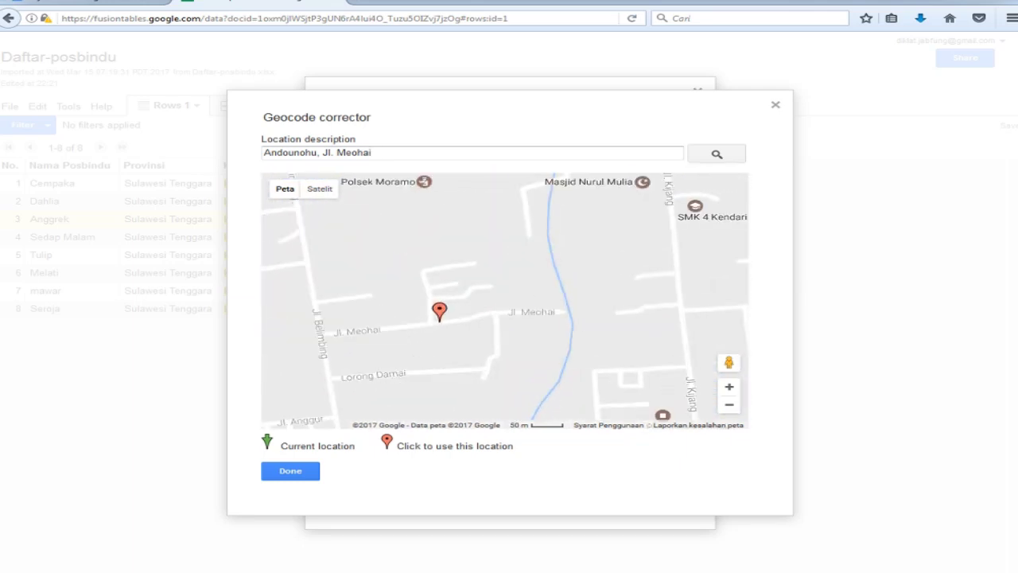
pyautogui.click(439, 312)
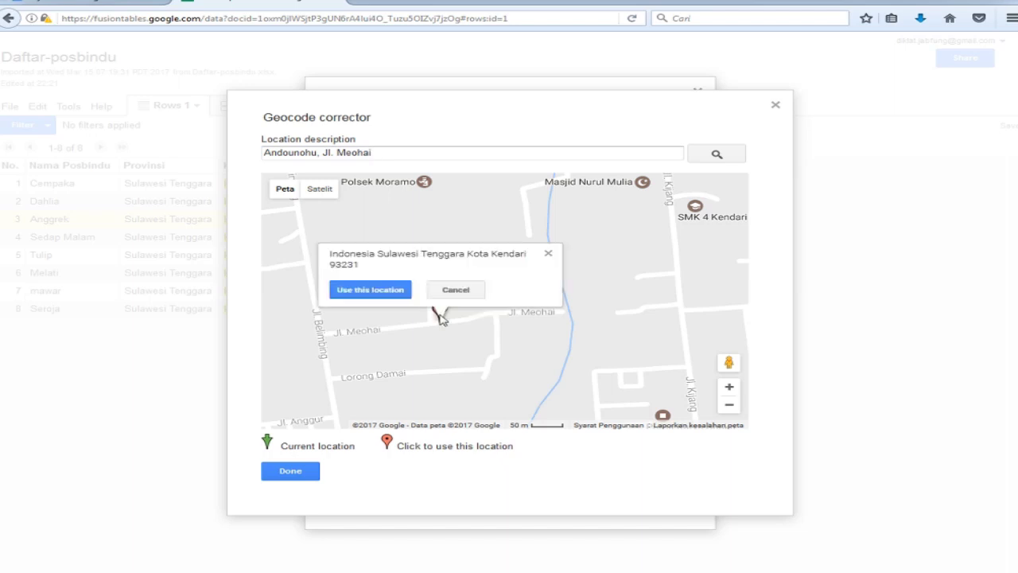
pyautogui.click(376, 297)
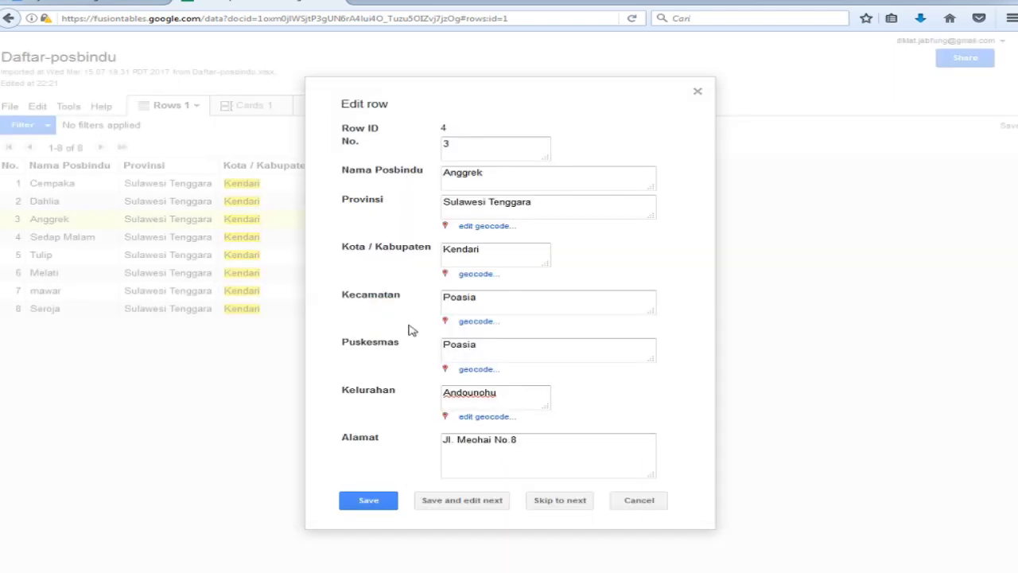
pyautogui.click(385, 499)
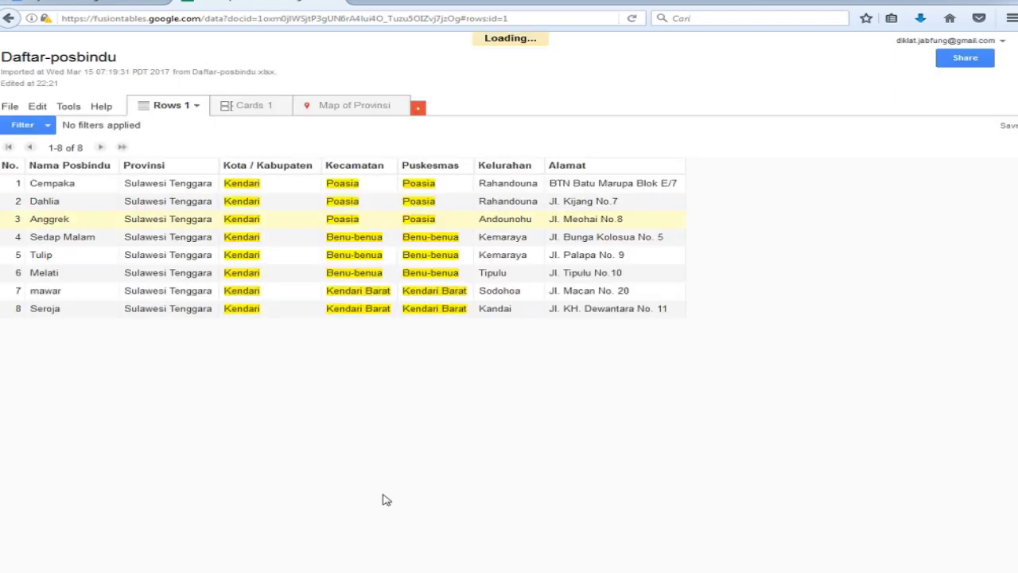
# Open row 4 (Sedap Malam) for editing and bring up its Kota / Kabupaten geocode map.
pyautogui.click(444, 243)
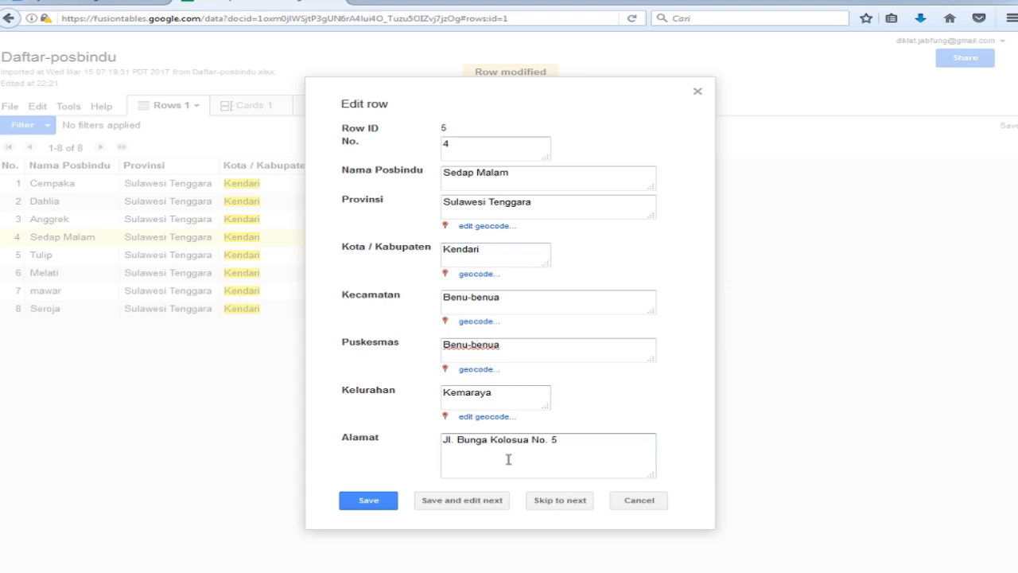
pyautogui.click(465, 418)
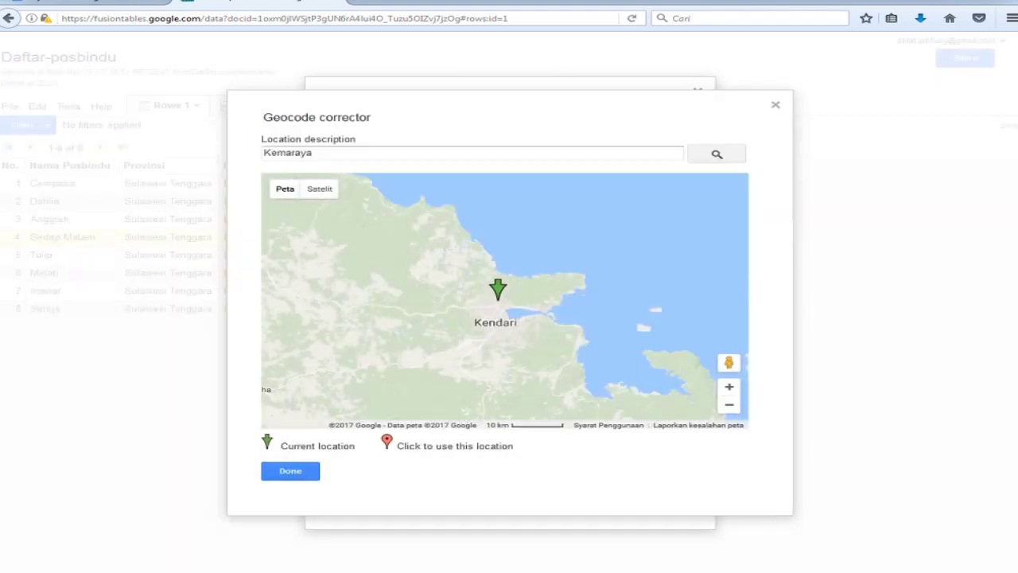
pyautogui.scroll(1, 521, 337)
pyautogui.scroll(2, 521, 337)
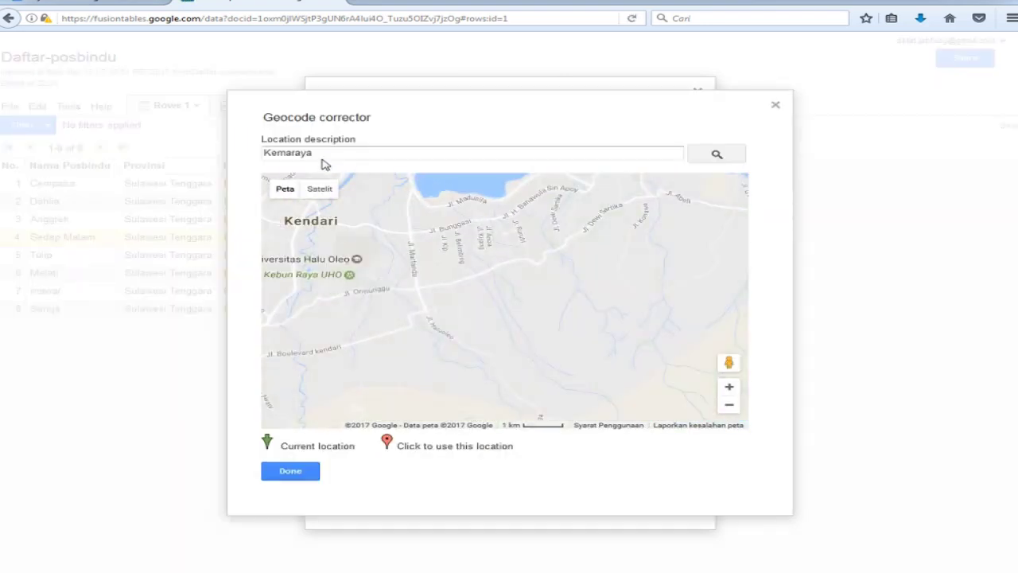
pyautogui.moveTo(434, 289); pyautogui.dragTo(536, 482)
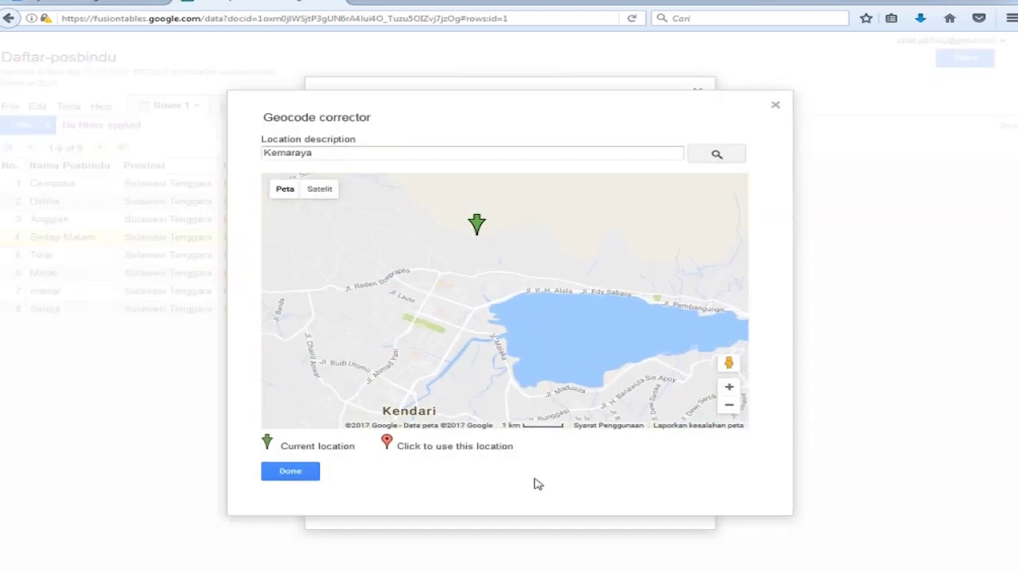
pyautogui.scroll(1, 488, 298)
pyautogui.moveTo(488, 297)
pyautogui.mouseDown()
pyautogui.moveTo(504, 368)
pyautogui.moveTo(484, 461)
pyautogui.mouseUp()
pyautogui.scroll(1, 505, 369)
pyautogui.scroll(1, 505, 369)
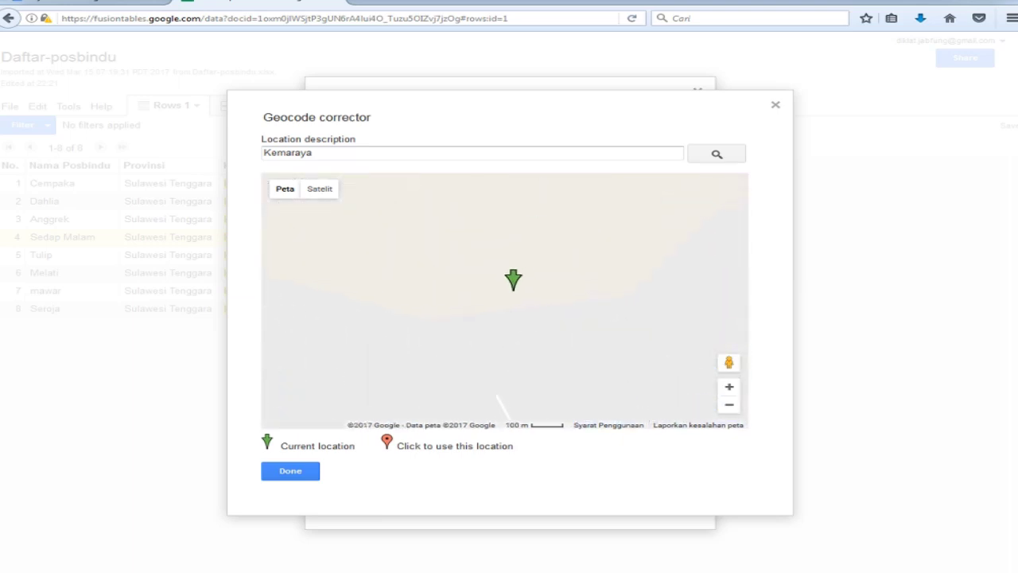
# Search 'Kemaraya, Jl. Bunga Kolosua', use the suggested spot as the location, and save the row.
pyautogui.click(339, 155)
pyautogui.write(', Jl. Bunga Kolosua')
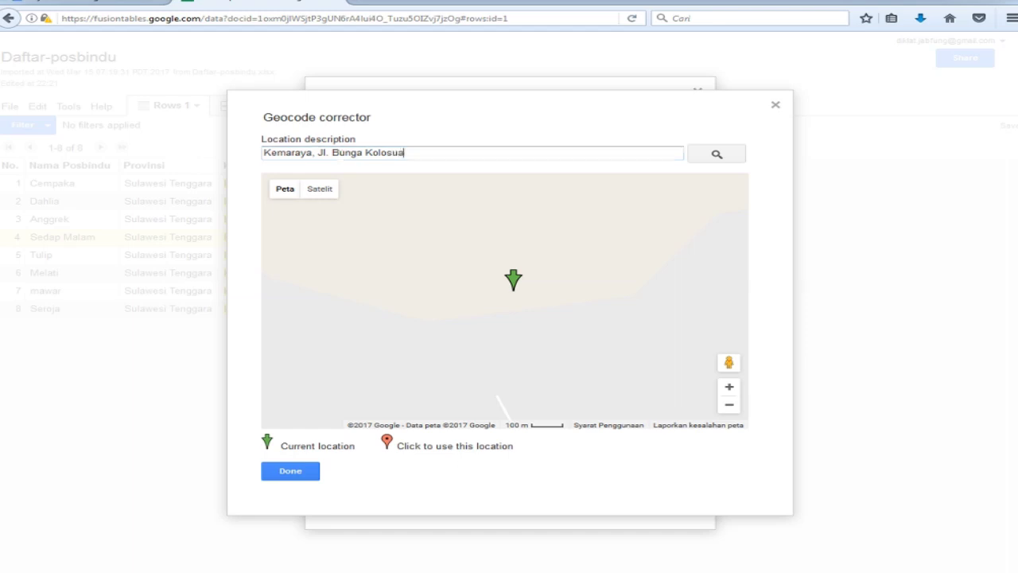
pyautogui.click(718, 155)
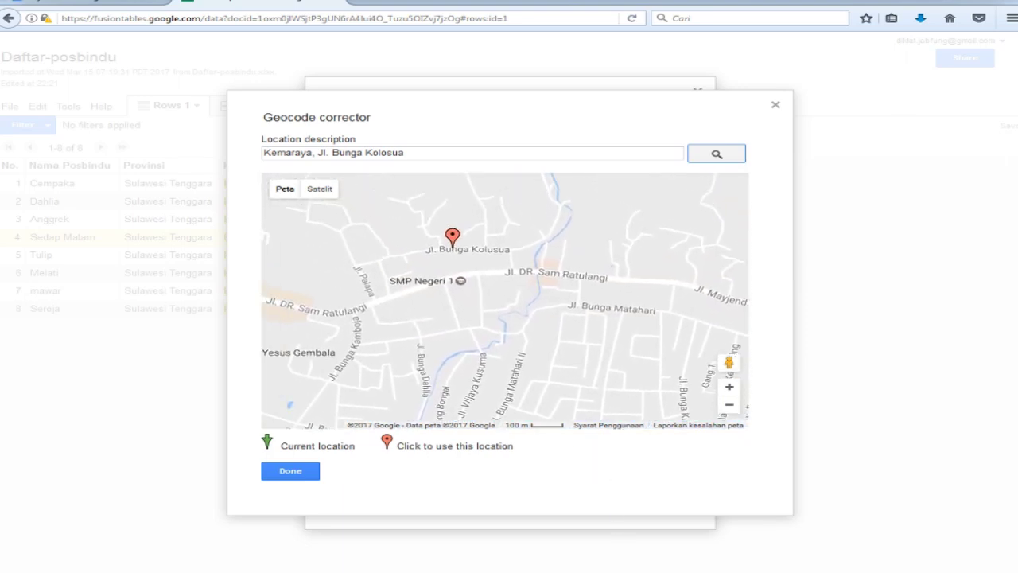
pyautogui.click(452, 238)
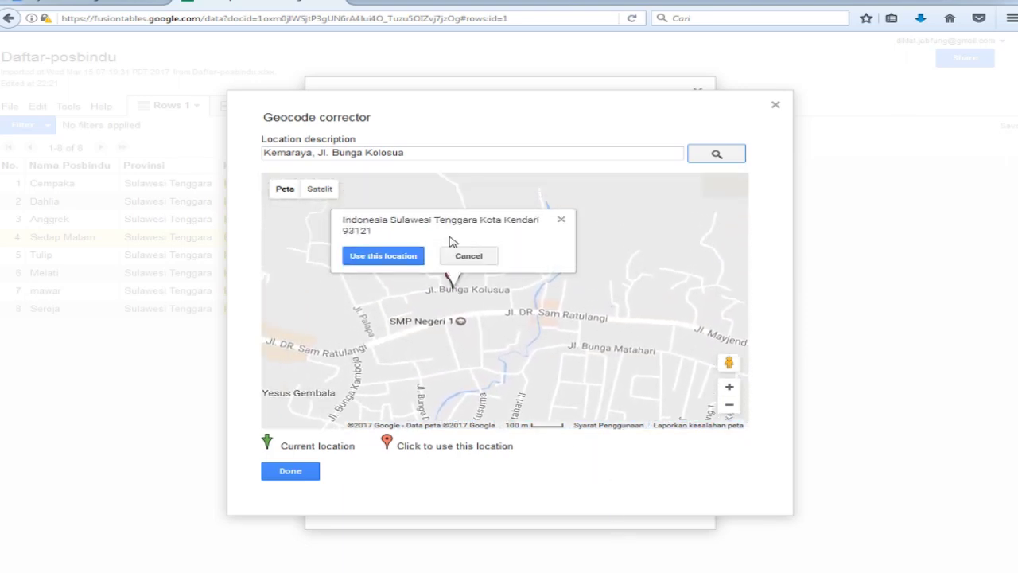
pyautogui.click(394, 257)
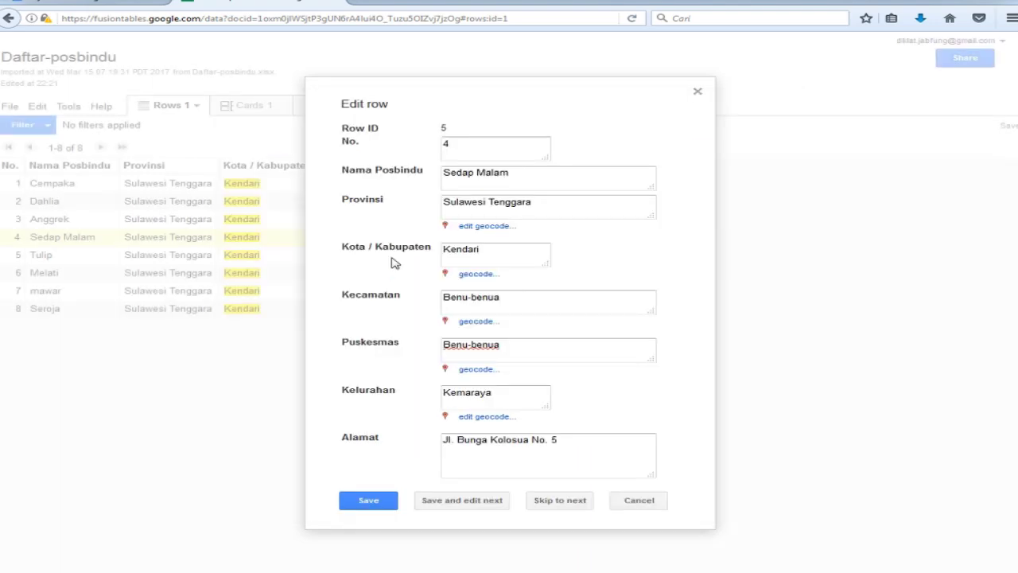
pyautogui.click(368, 505)
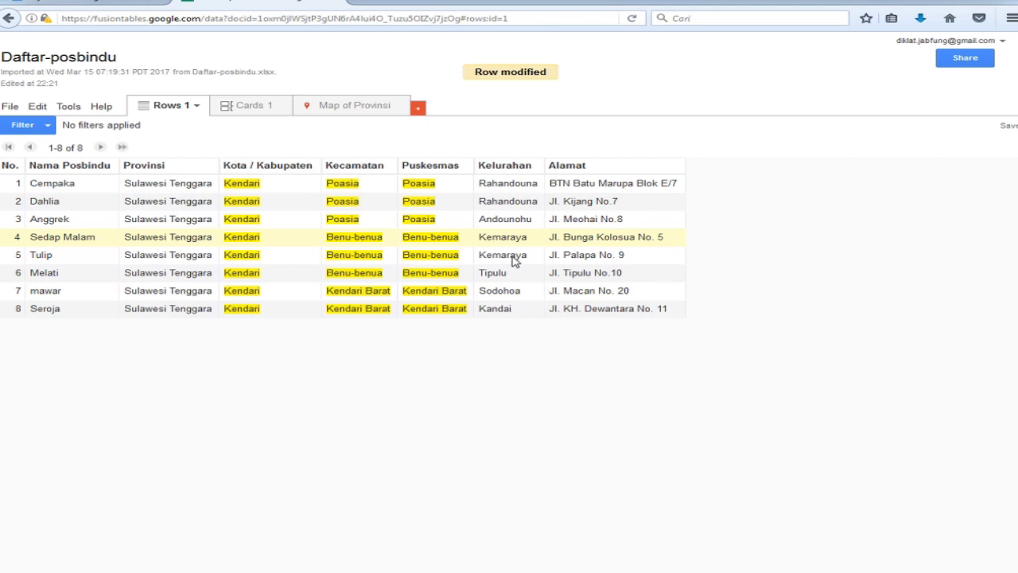
# Open row 5 (Tulip) and search its geocode map for 'Kemaraya, Jl. Palapa'.
pyautogui.doubleClick(513, 257)
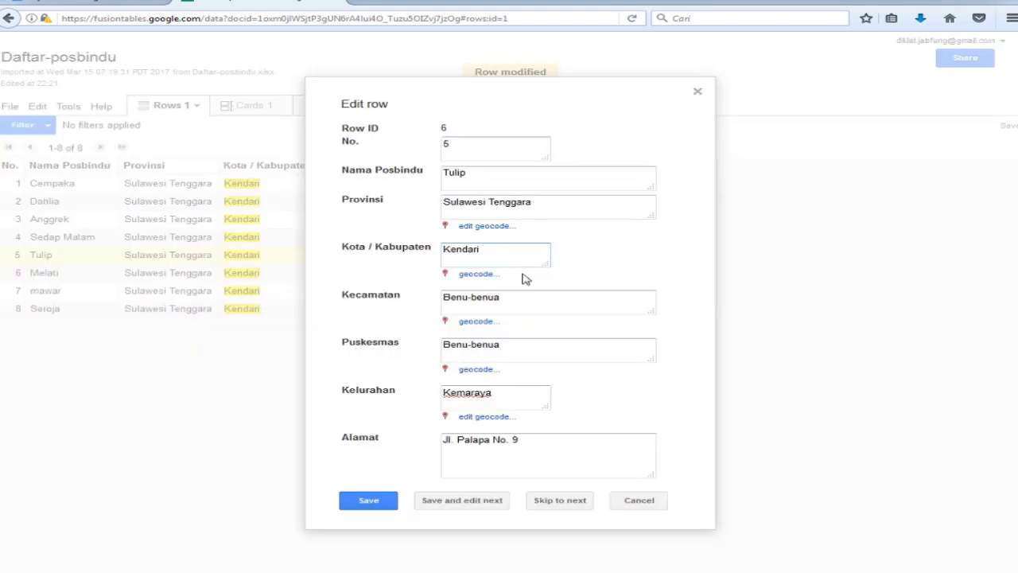
pyautogui.click(478, 417)
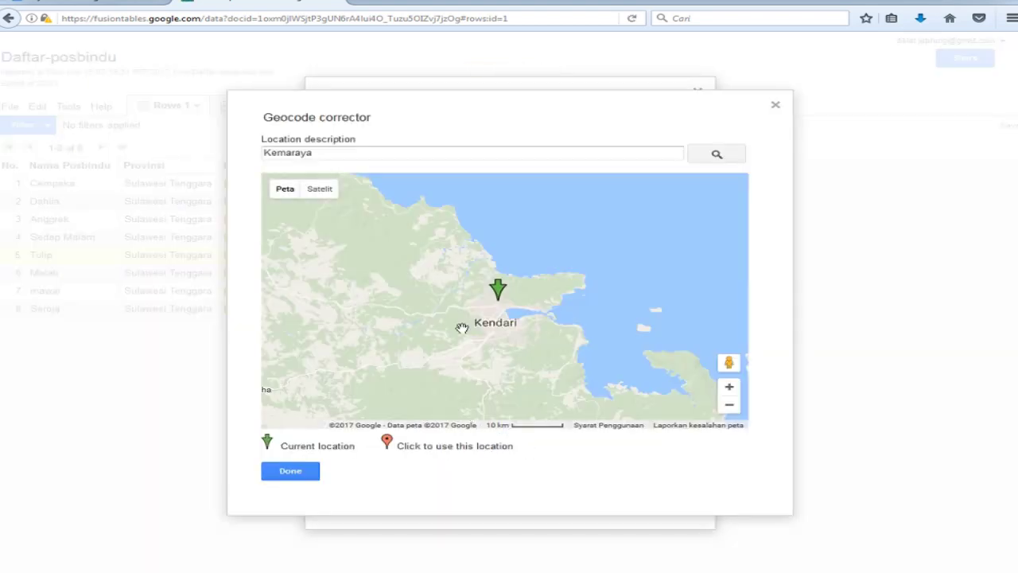
pyautogui.scroll(2, 494, 313)
pyautogui.scroll(1, 494, 313)
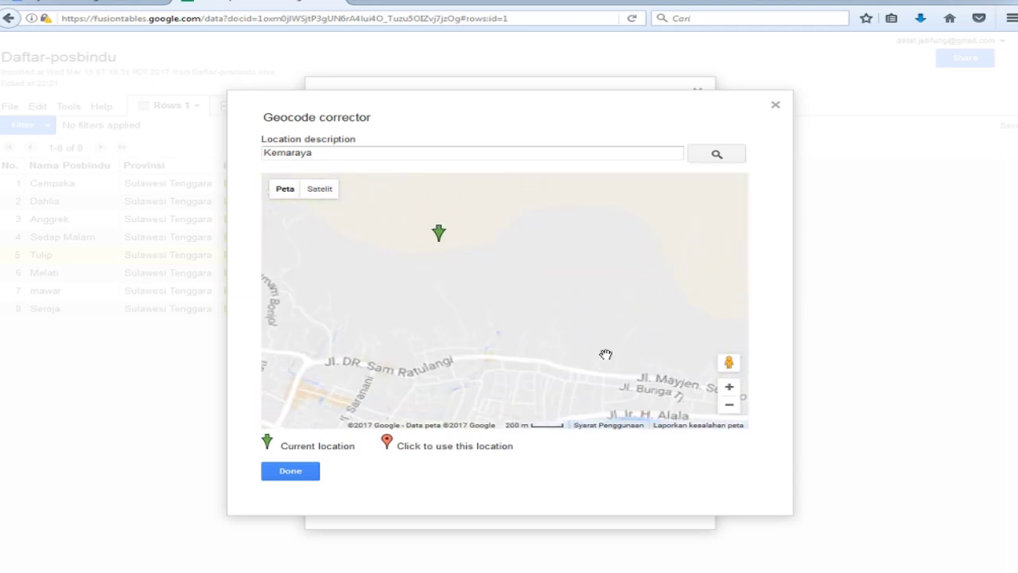
pyautogui.scroll(2, 604, 354)
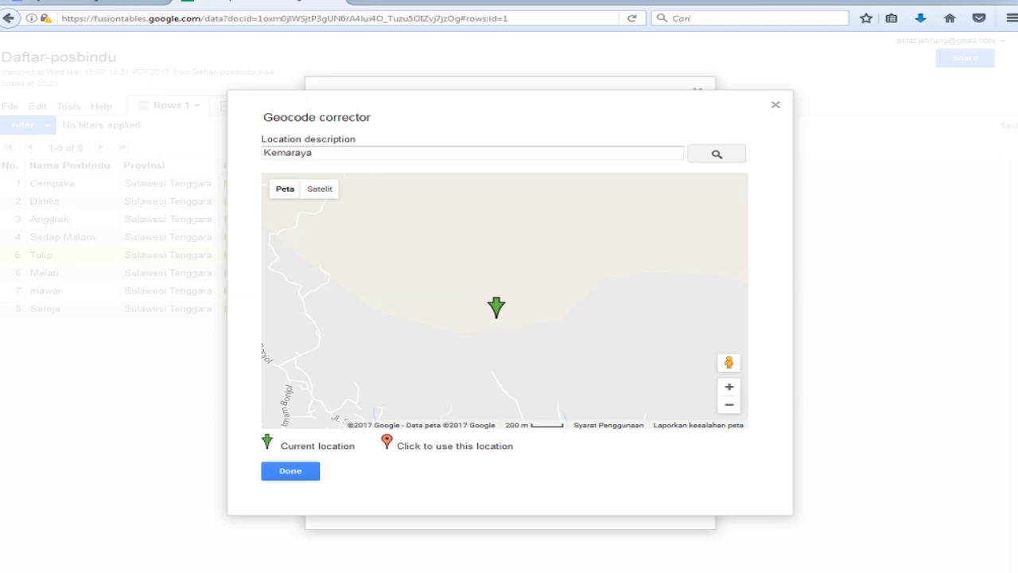
pyautogui.scroll(1, 509, 320)
pyautogui.click(321, 154)
pyautogui.write(', Jl. Palapa')
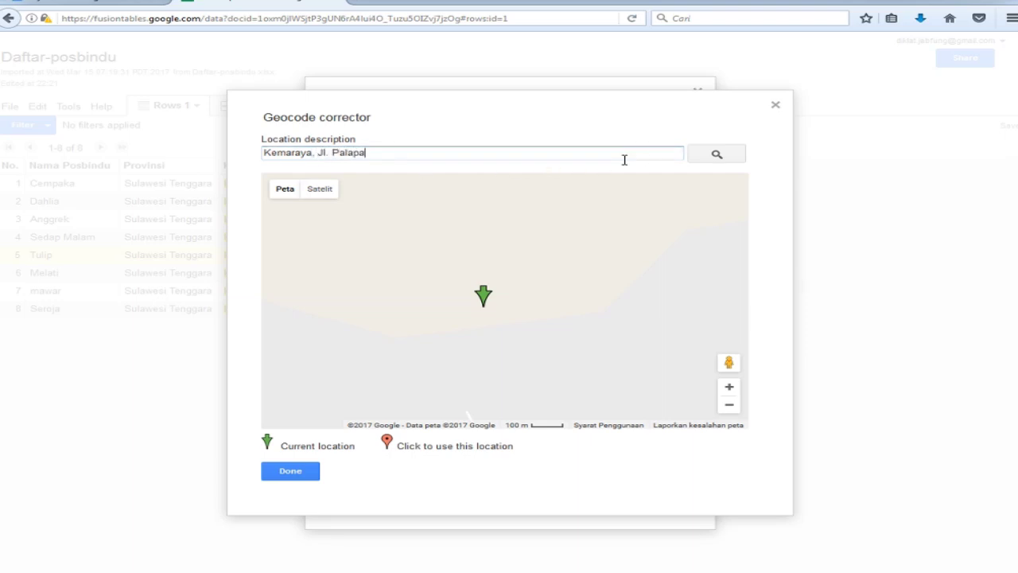
pyautogui.click(711, 162)
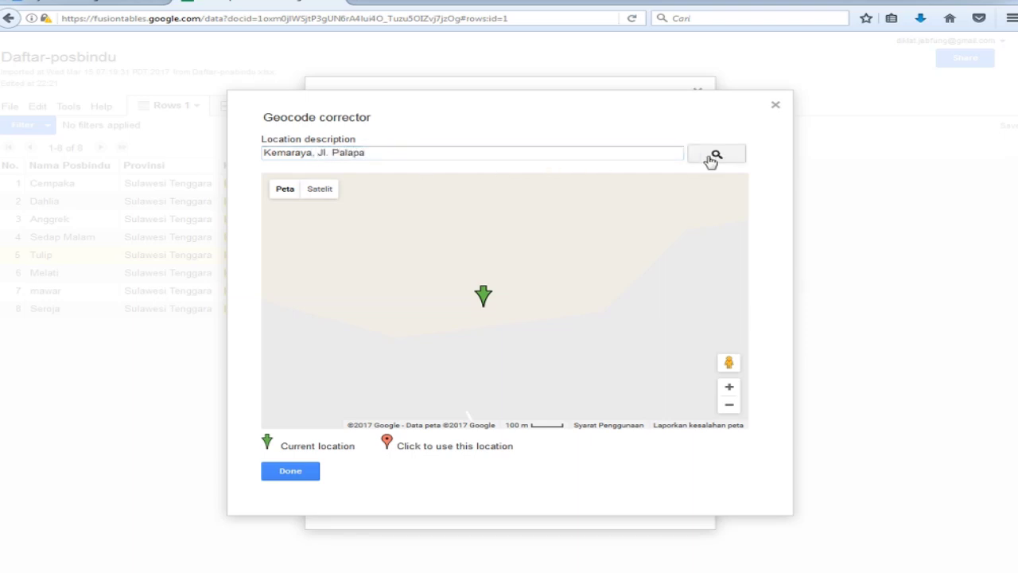
# Find the suggested Jl. Palapa marker, use that location, and save the Tulip row.
pyautogui.scroll(1, 535, 334)
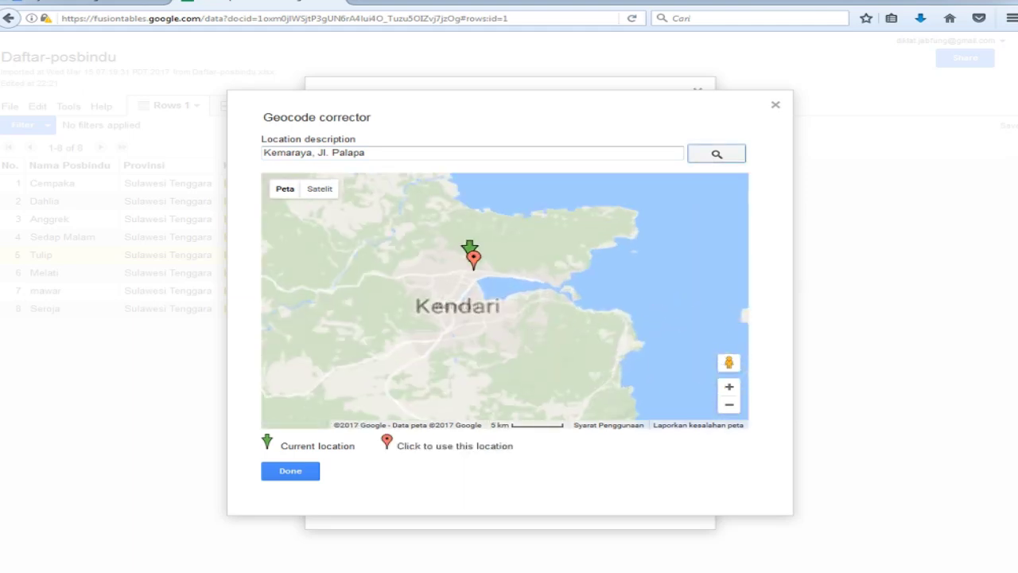
pyautogui.scroll(1, 531, 326)
pyautogui.moveTo(416, 281); pyautogui.dragTo(502, 406)
pyautogui.scroll(1, 493, 365)
pyautogui.scroll(2, 493, 364)
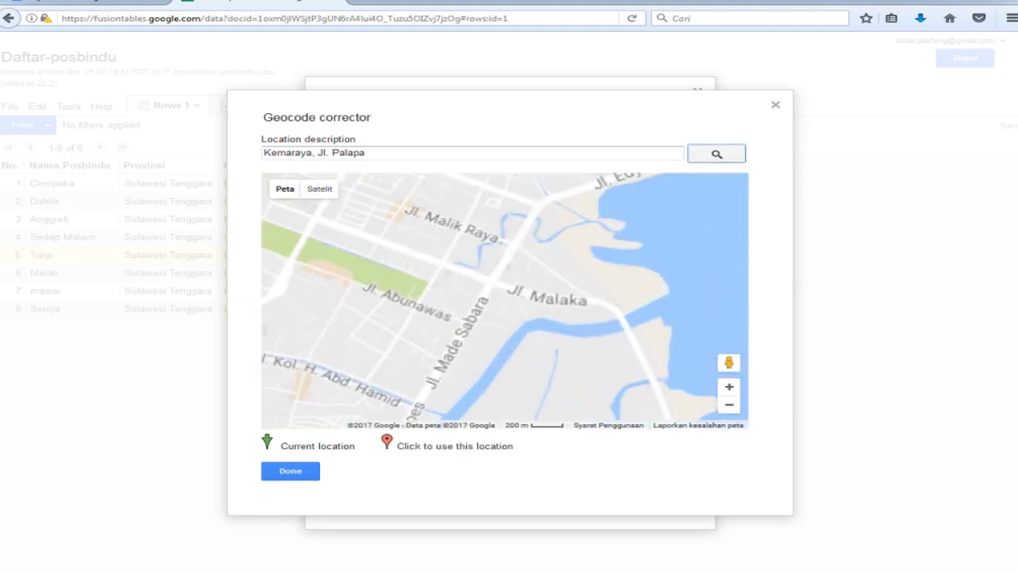
pyautogui.moveTo(493, 364); pyautogui.dragTo(538, 438)
pyautogui.scroll(1, 538, 321)
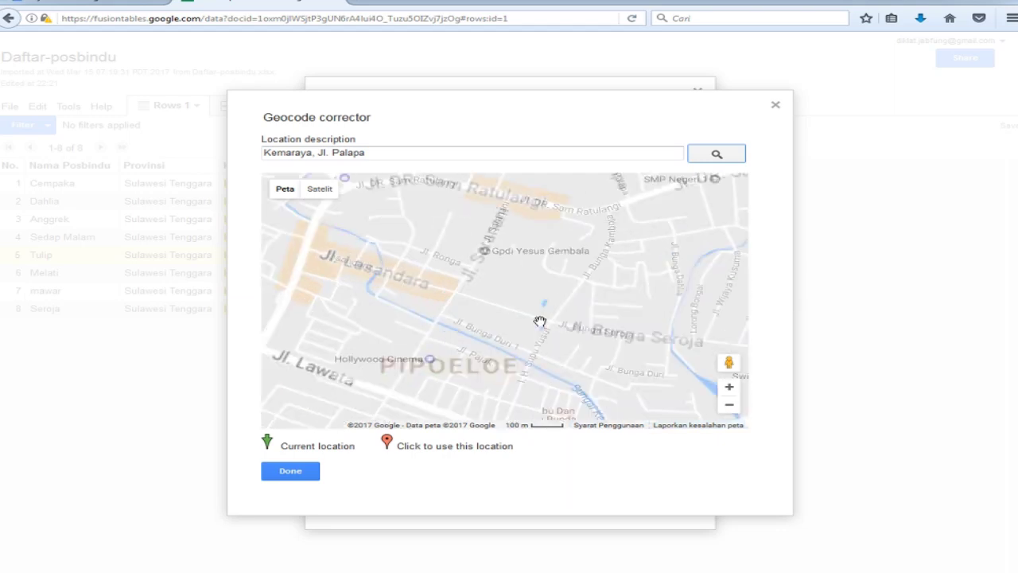
pyautogui.moveTo(566, 287); pyautogui.dragTo(518, 432)
pyautogui.scroll(1, 526, 397)
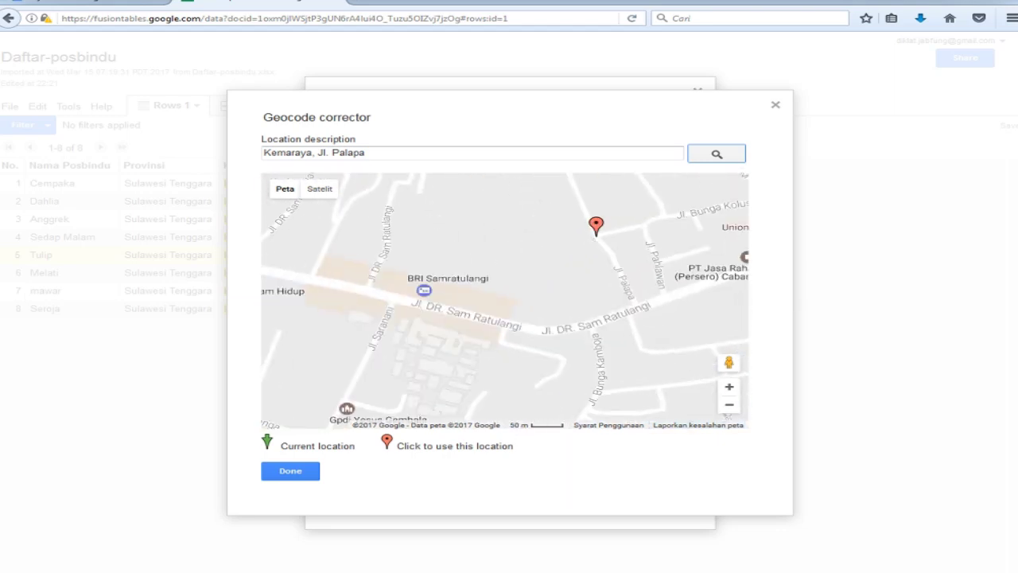
pyautogui.click(596, 225)
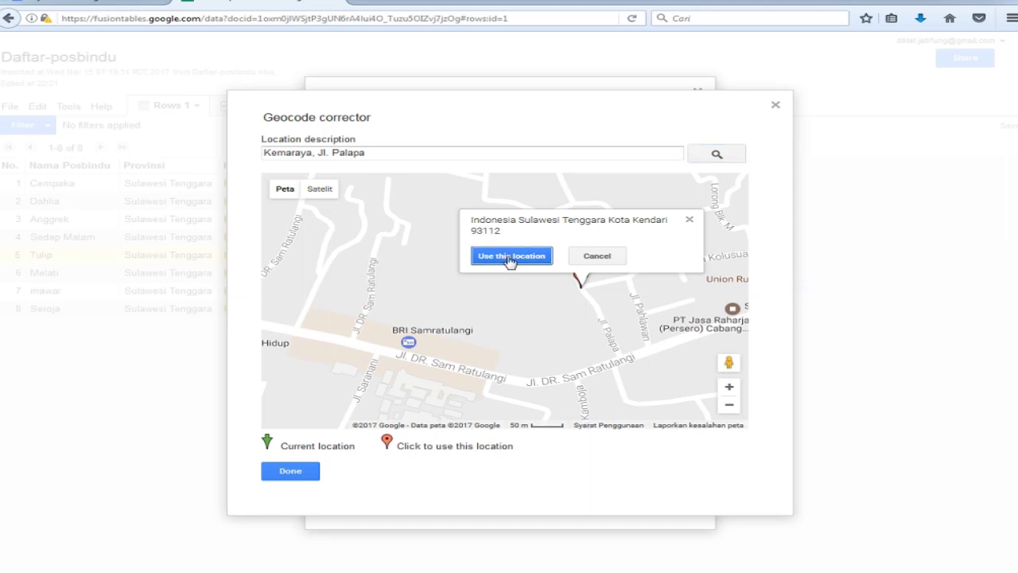
pyautogui.click(510, 256)
pyautogui.click(370, 502)
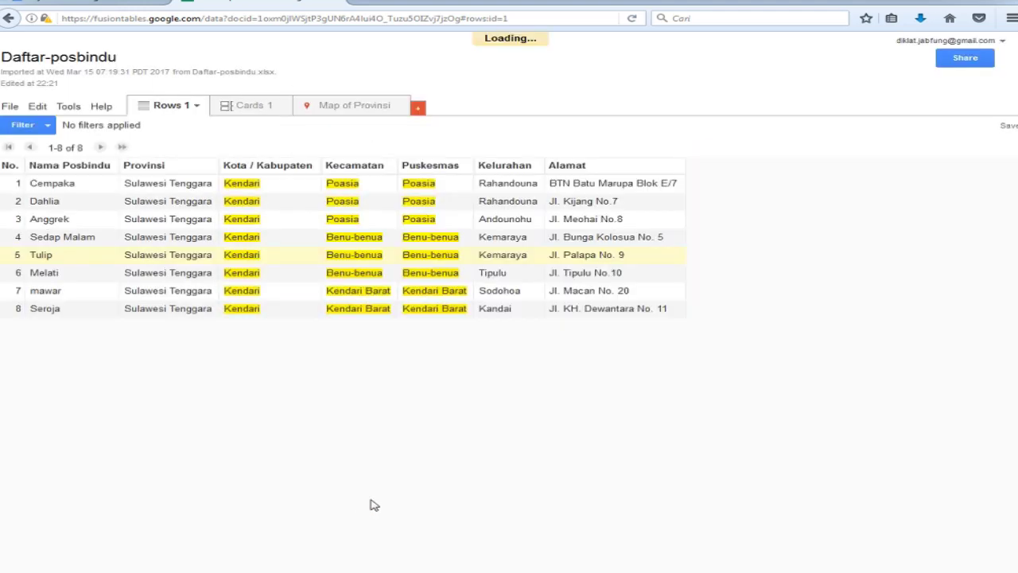
# Open row 6 (Melati) and bring up its Kota / Kabupaten geocode correction map.
pyautogui.doubleClick(498, 277)
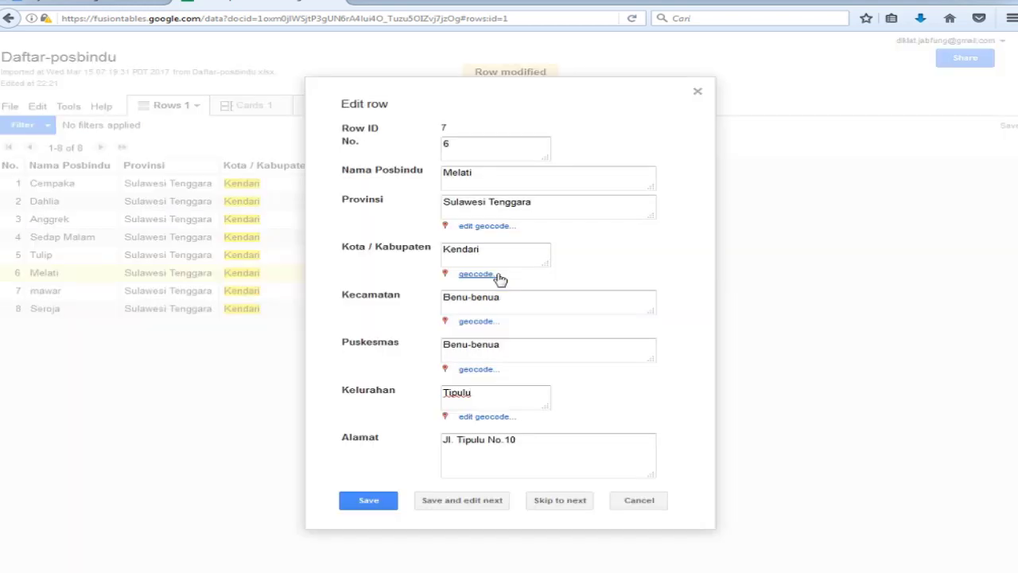
pyautogui.click(473, 418)
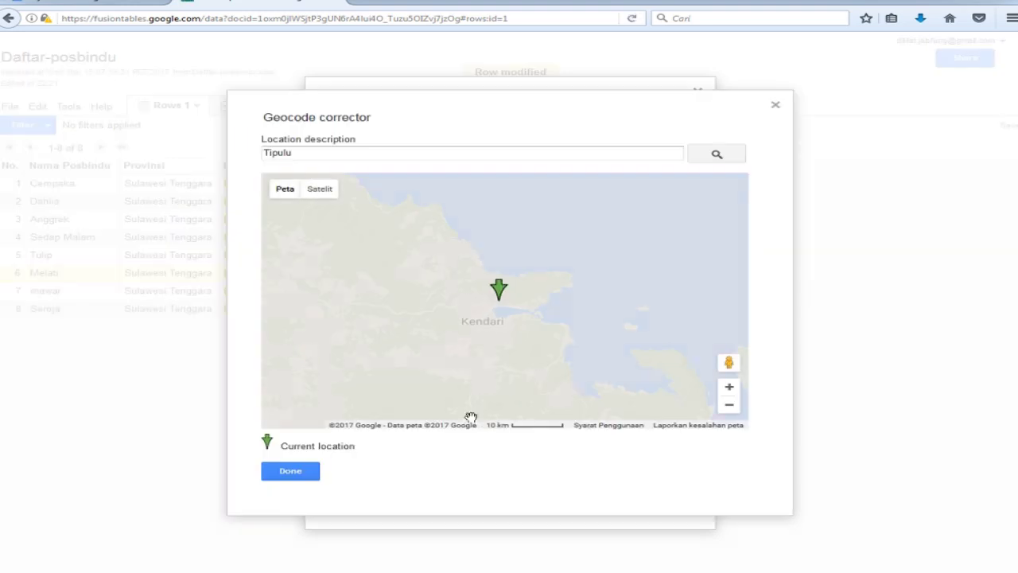
pyautogui.scroll(3, 504, 391)
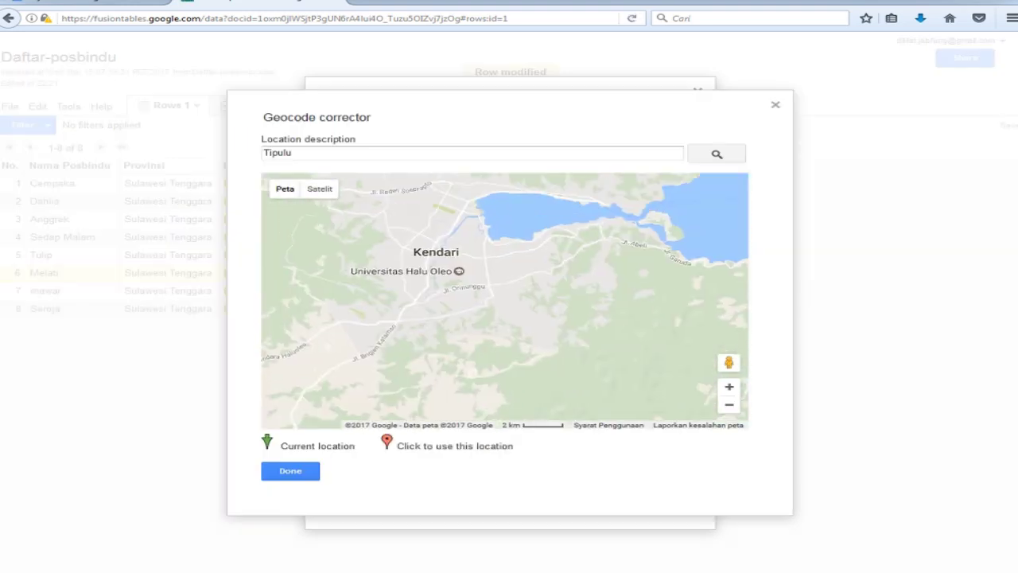
pyautogui.scroll(1, 548, 282)
pyautogui.moveTo(534, 244); pyautogui.dragTo(538, 363)
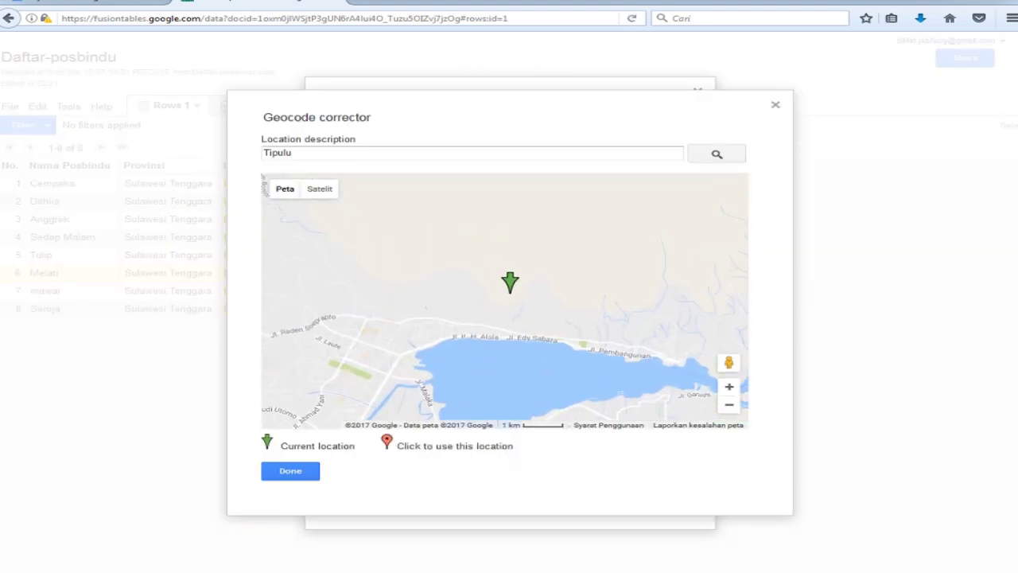
pyautogui.scroll(2, 532, 314)
pyautogui.scroll(1, 531, 315)
pyautogui.moveTo(472, 313)
pyautogui.mouseDown()
pyautogui.moveTo(515, 398)
pyautogui.moveTo(558, 423)
pyautogui.mouseUp()
# Search 'Tipulu, Jl. Tipulu', use the red marker near Kendari, and save the Melati row.
pyautogui.click(334, 151)
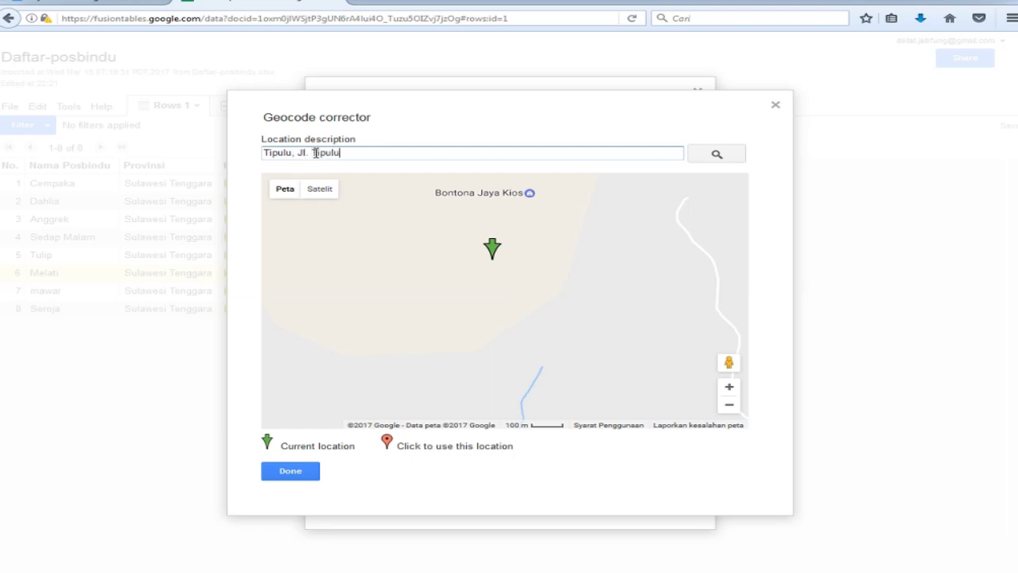
pyautogui.press('Return')
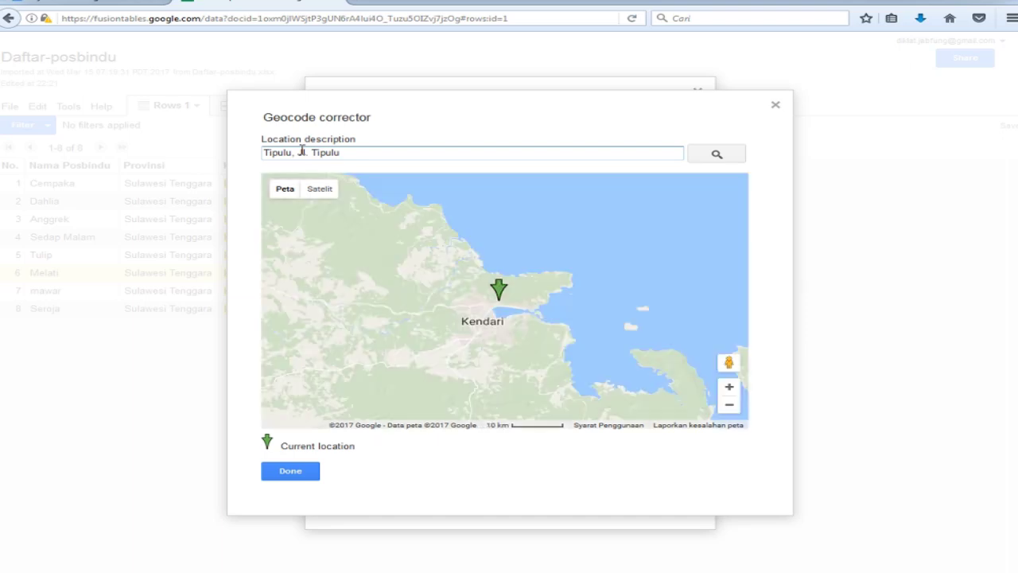
pyautogui.scroll(3, 545, 278)
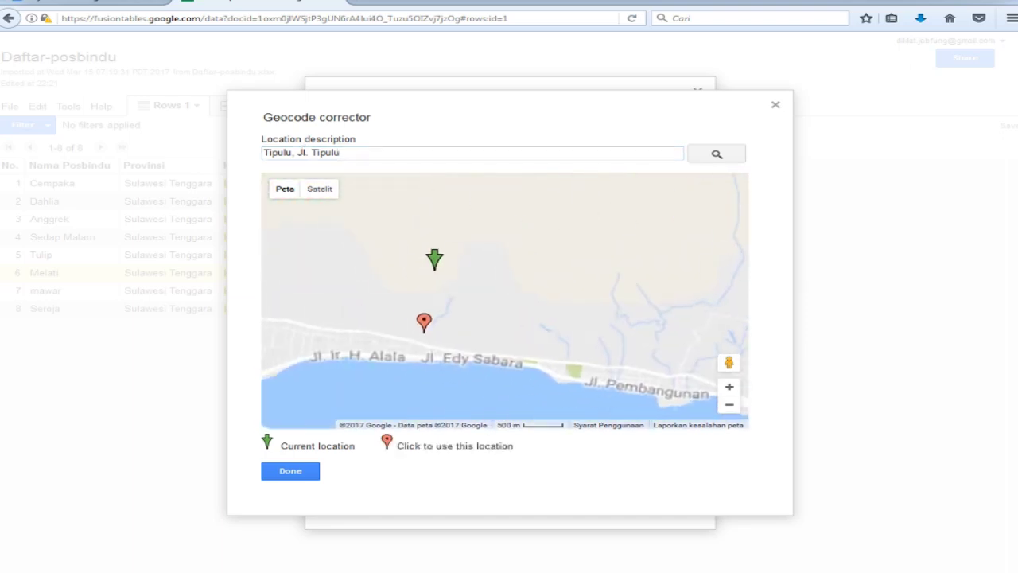
pyautogui.scroll(1, 504, 300)
pyautogui.scroll(2, 559, 349)
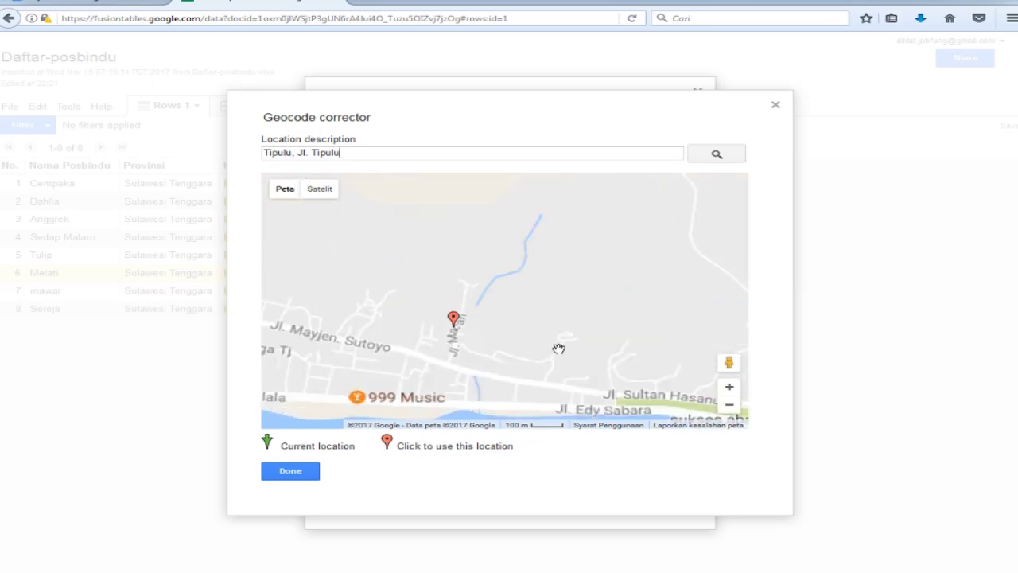
pyautogui.moveTo(370, 355)
pyautogui.mouseDown()
pyautogui.moveTo(512, 390)
pyautogui.moveTo(447, 315)
pyautogui.moveTo(536, 384)
pyautogui.mouseUp()
pyautogui.scroll(1, 519, 389)
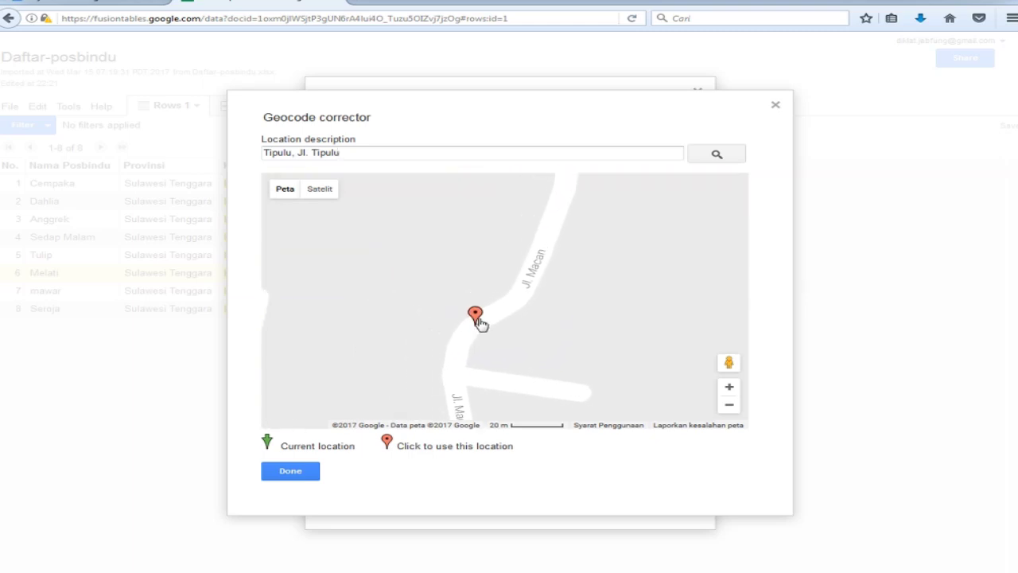
pyautogui.click(478, 320)
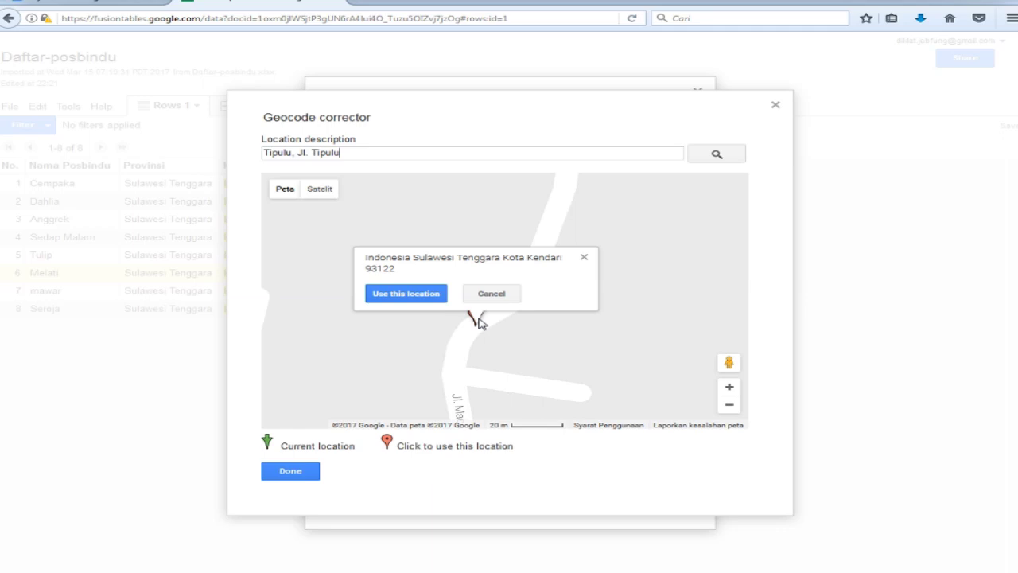
pyautogui.click(420, 307)
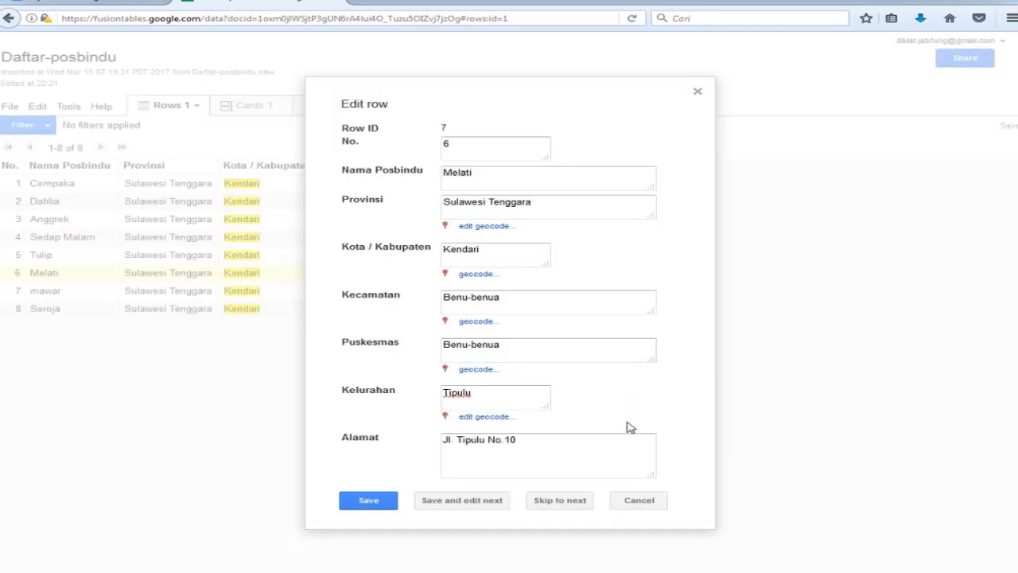
pyautogui.click(368, 508)
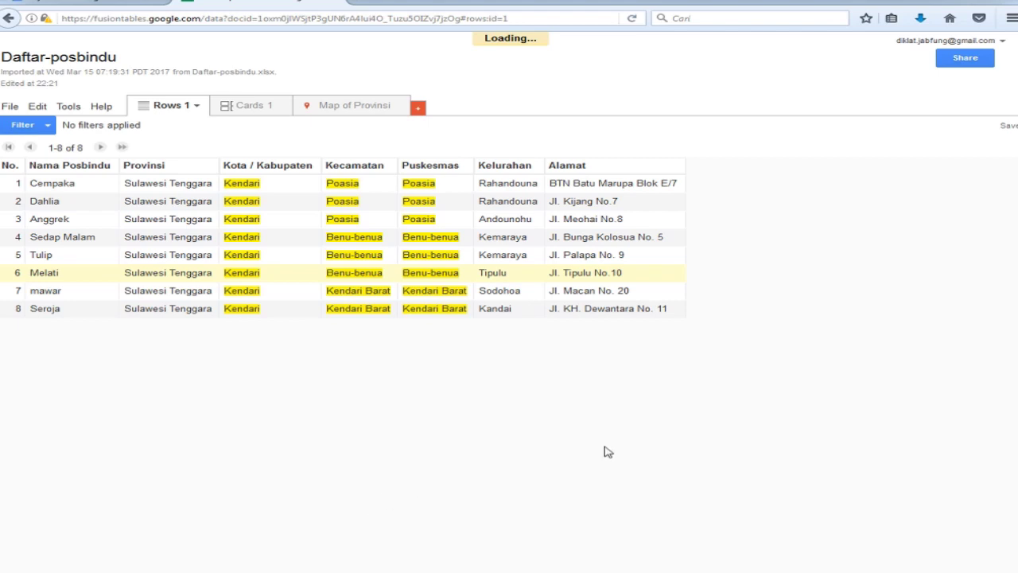
# Open the mawar row's geocode map and search for 'Sodohoa, Jl. Macan'.
pyautogui.doubleClick(505, 295)
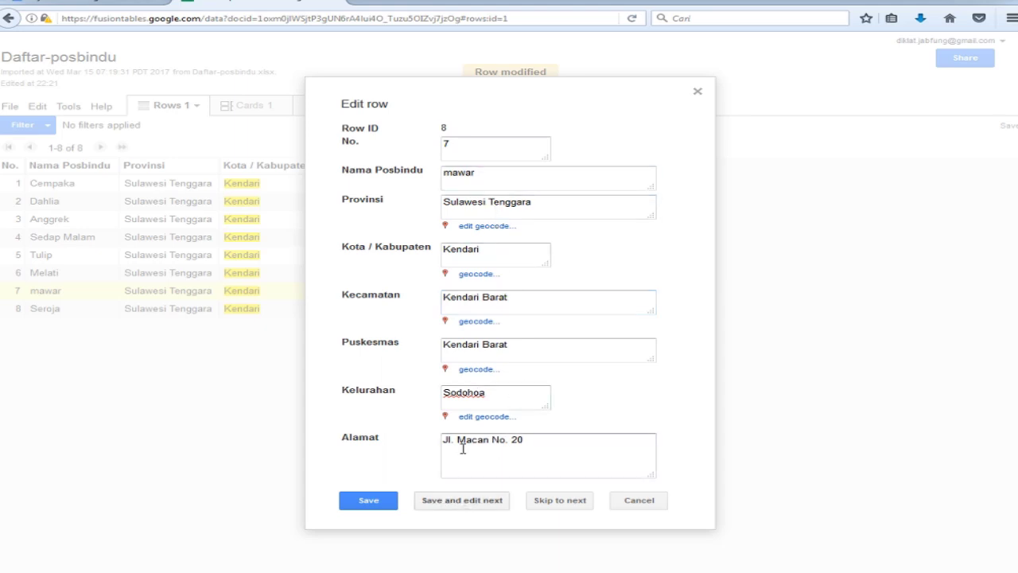
pyautogui.click(486, 417)
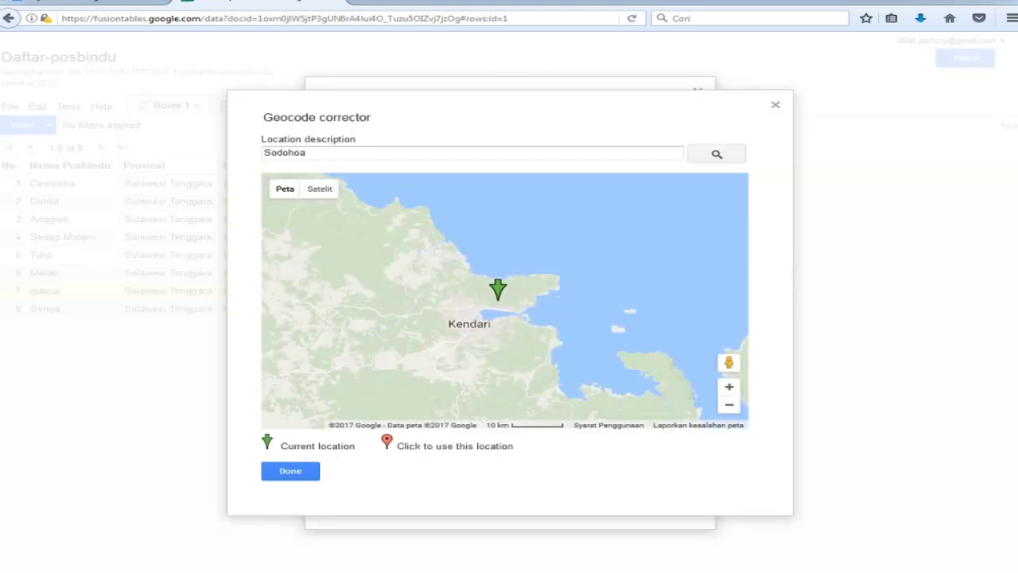
pyautogui.click(322, 154)
pyautogui.click(714, 155)
# Zoom to the marker beside Jl. Macan, use that location, and save the mawar row.
pyautogui.scroll(1, 492, 356)
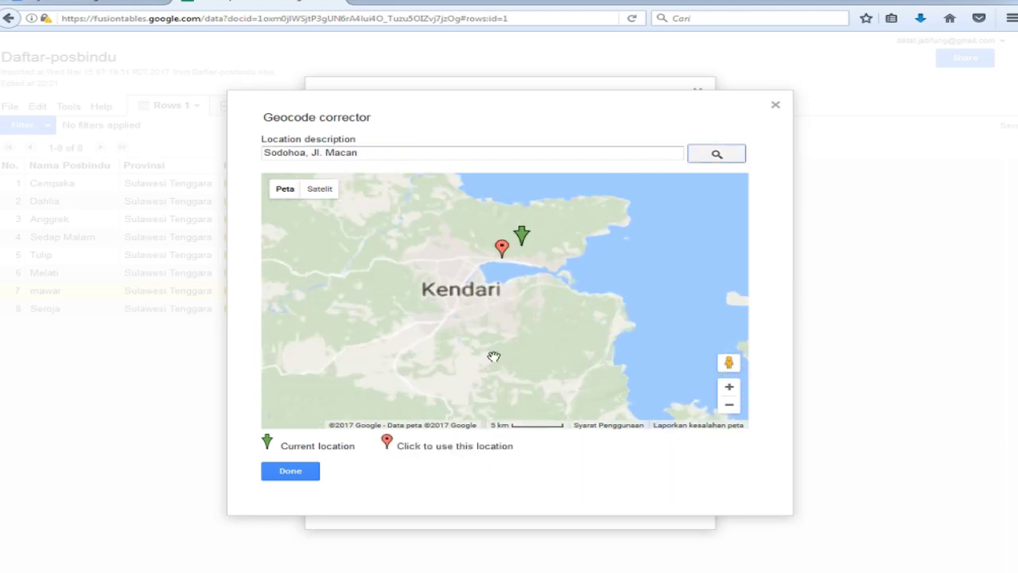
pyautogui.scroll(1, 498, 311)
pyautogui.scroll(1, 500, 314)
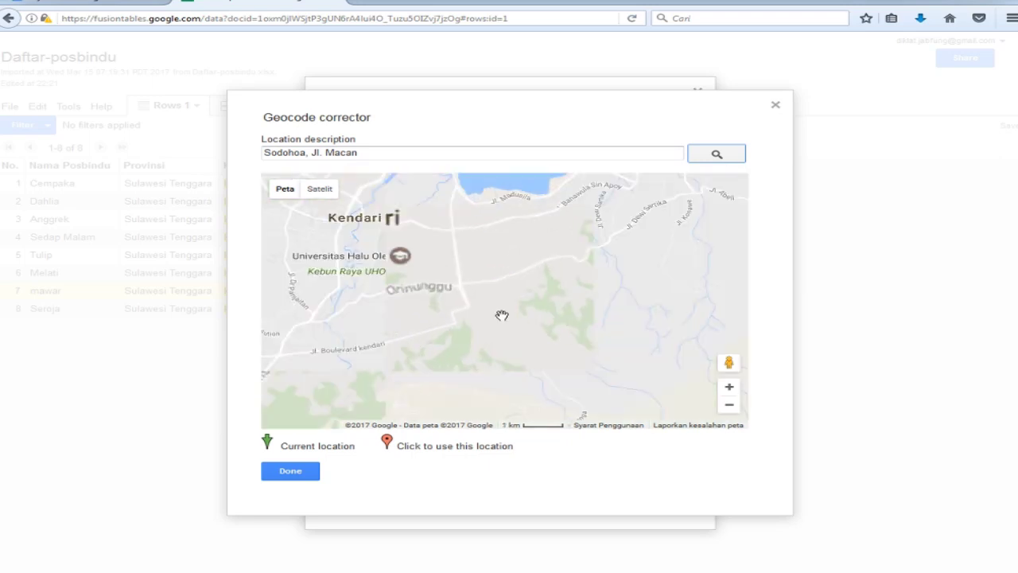
pyautogui.scroll(1, 499, 314)
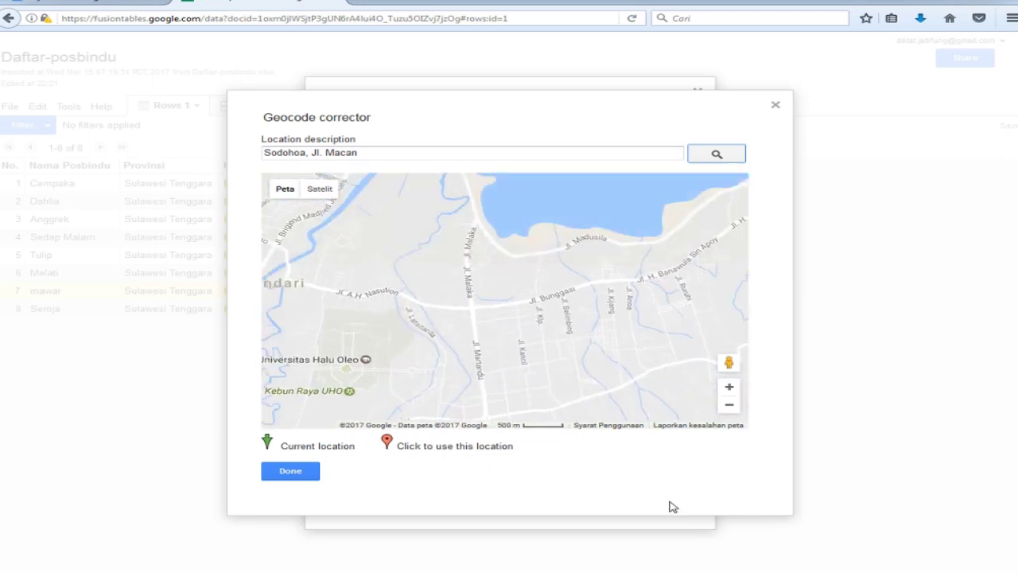
pyautogui.scroll(2, 584, 416)
pyautogui.scroll(-2, 558, 369)
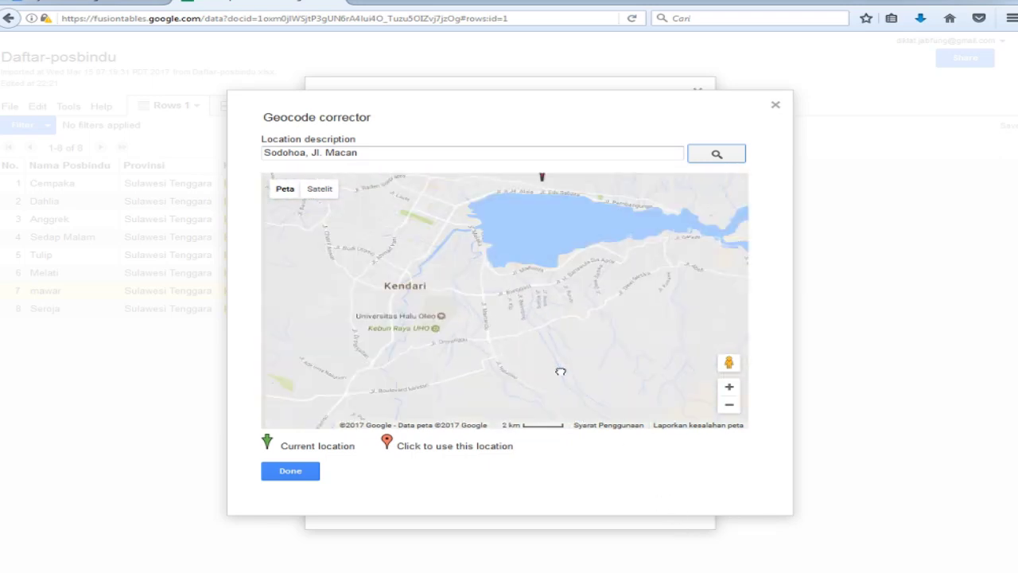
pyautogui.scroll(-1, 559, 368)
pyautogui.moveTo(556, 251); pyautogui.dragTo(578, 363)
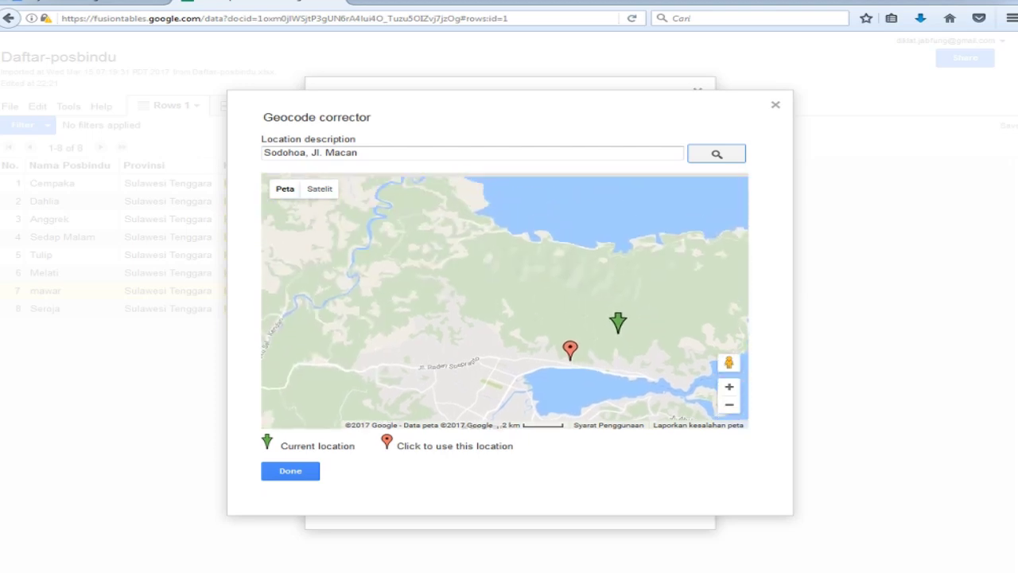
pyautogui.scroll(1, 578, 365)
pyautogui.scroll(1, 578, 365)
pyautogui.scroll(1, 578, 365)
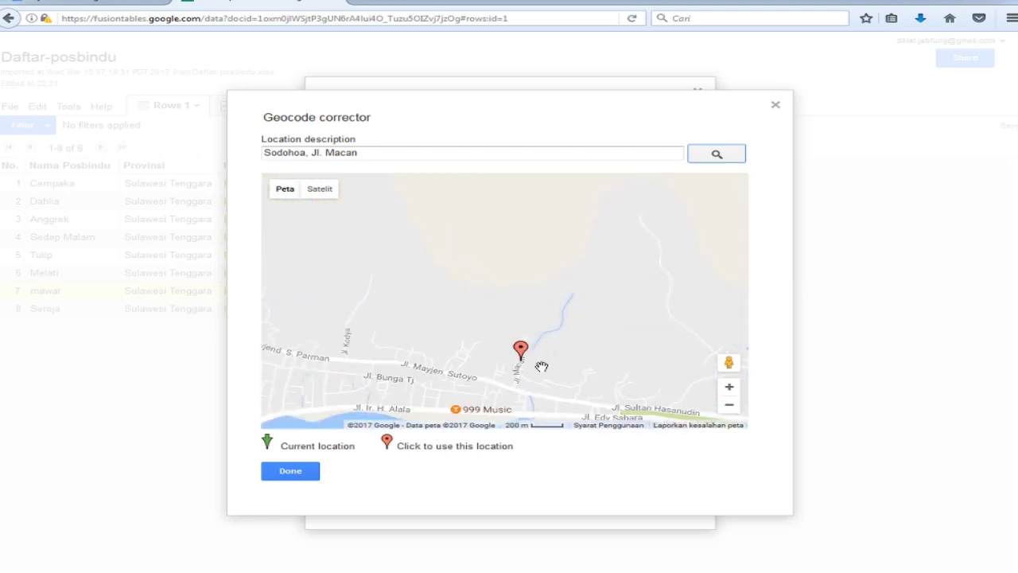
pyautogui.scroll(2, 541, 363)
pyautogui.scroll(1, 512, 362)
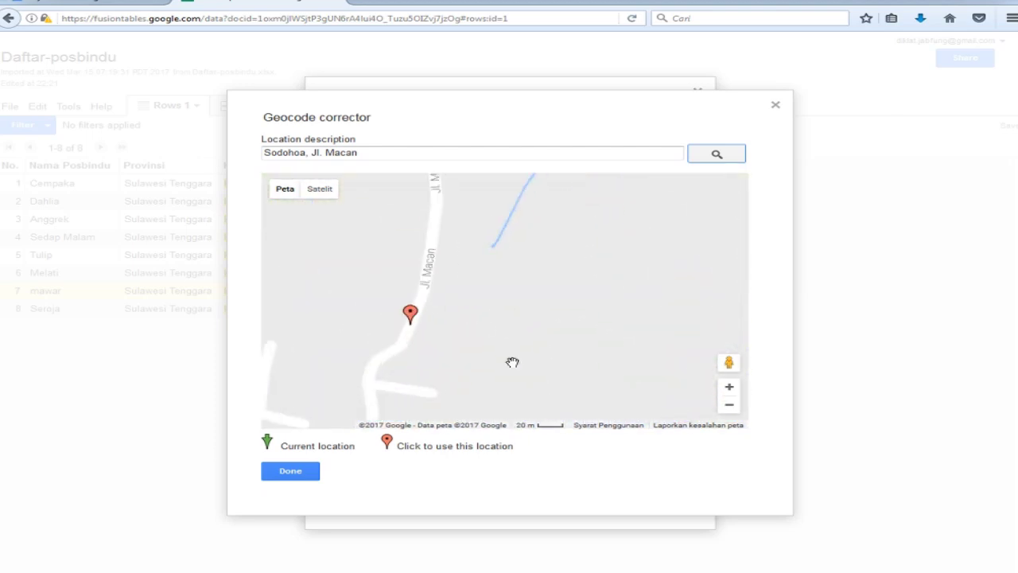
pyautogui.moveTo(514, 361); pyautogui.dragTo(618, 417)
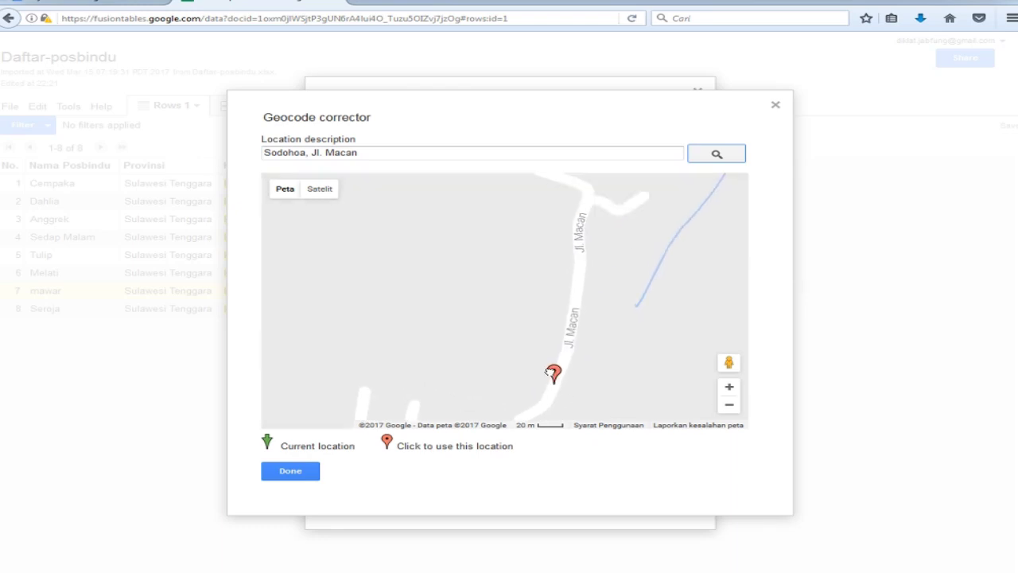
pyautogui.click(553, 374)
pyautogui.click(506, 352)
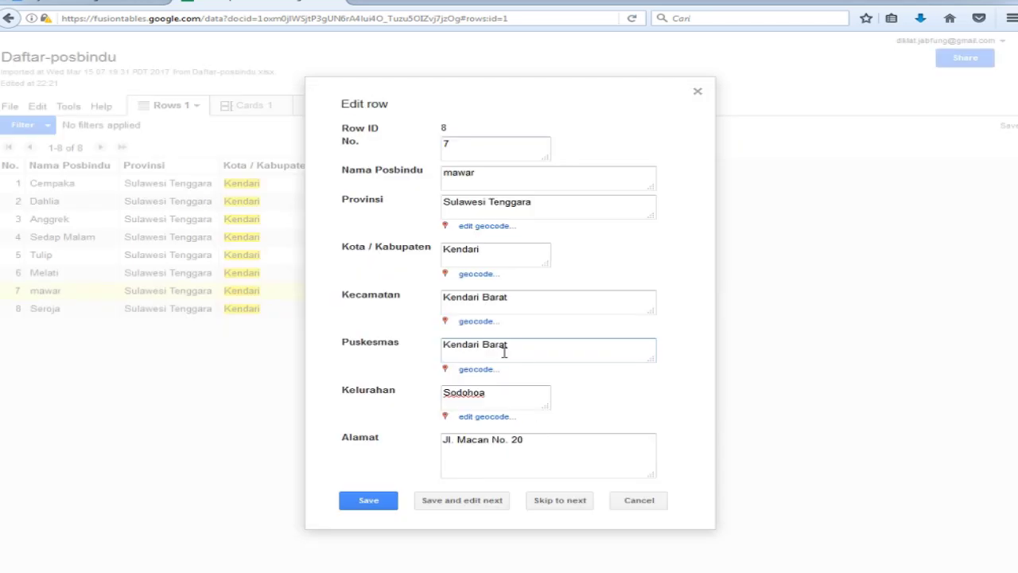
pyautogui.click(369, 500)
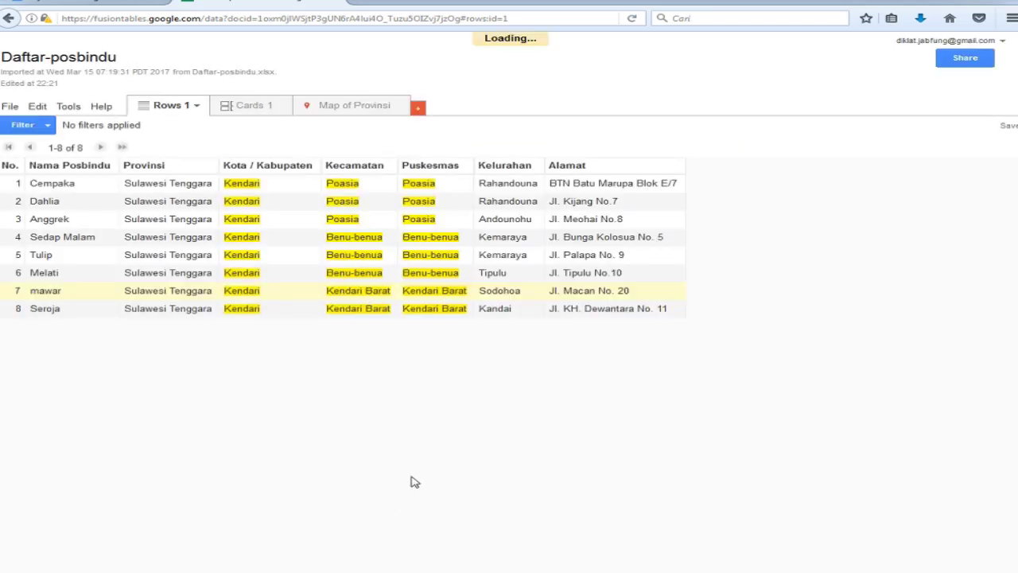
# Open row 8 (Seroja) and its Kelurahan geocode corrector for Kandai.
pyautogui.doubleClick(498, 311)
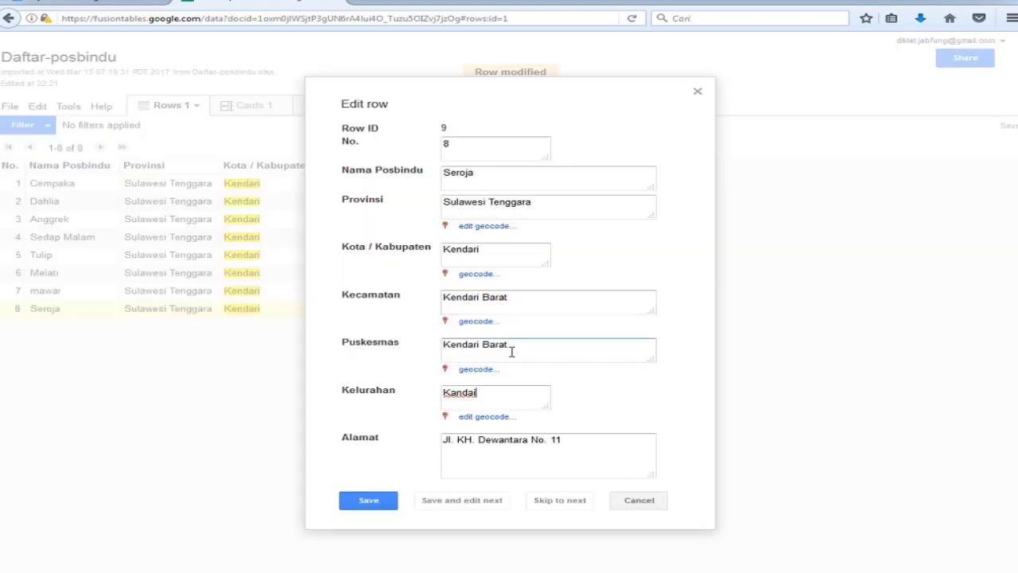
pyautogui.click(501, 416)
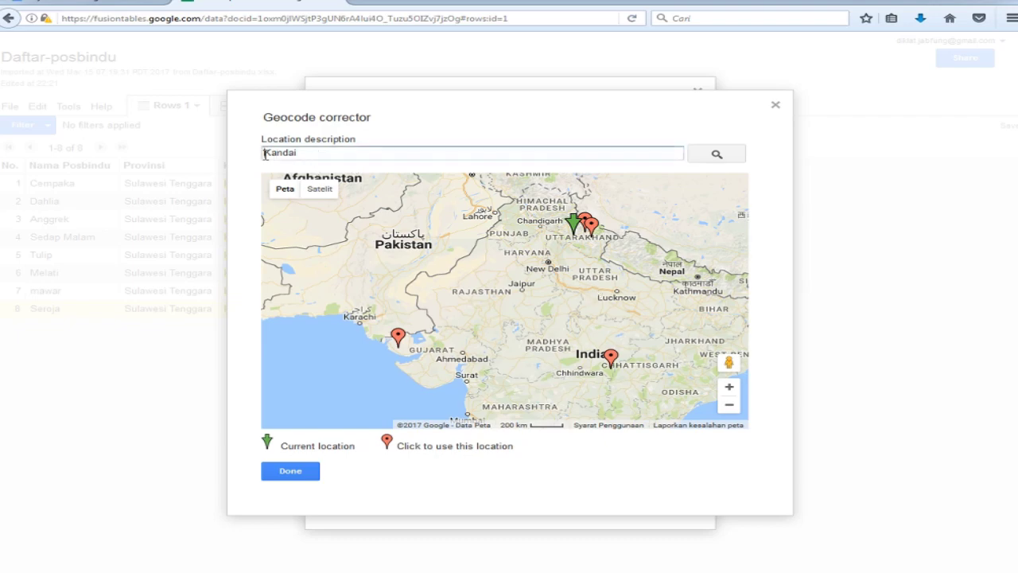
# Prefix the location description with 'Kendari,' and search for the Kendari, Kandai location.
pyautogui.write('S')
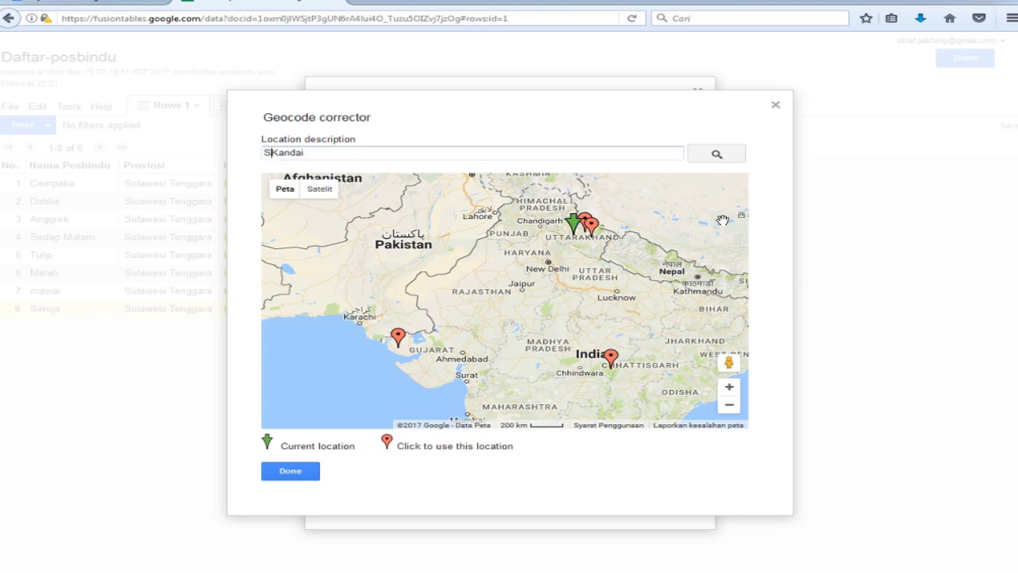
pyautogui.press('BackSpace')
pyautogui.write('K')
pyautogui.write('endari')
pyautogui.write(',')
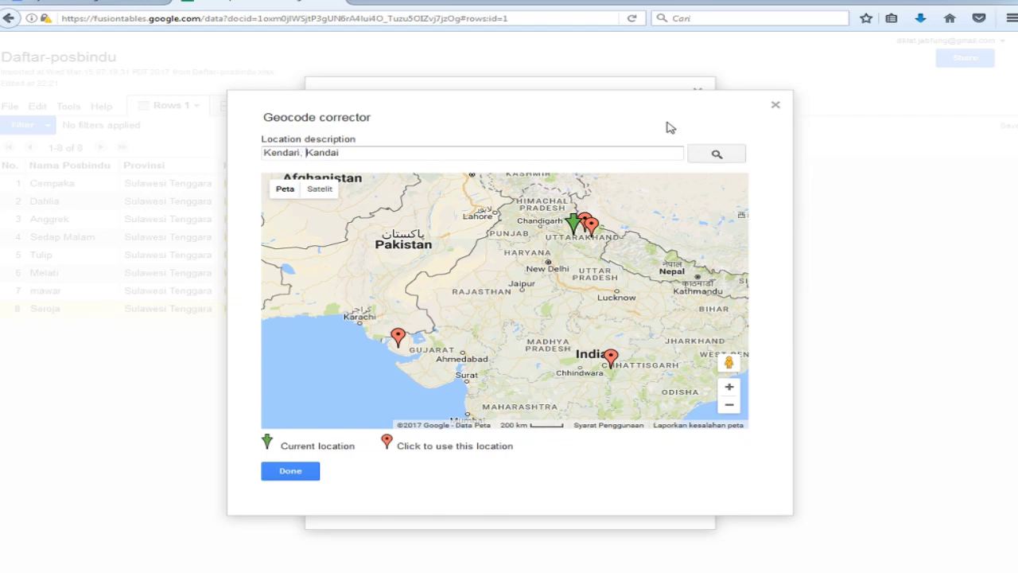
pyautogui.moveTo(673, 127); pyautogui.dragTo(725, 135)
pyautogui.click(769, 164)
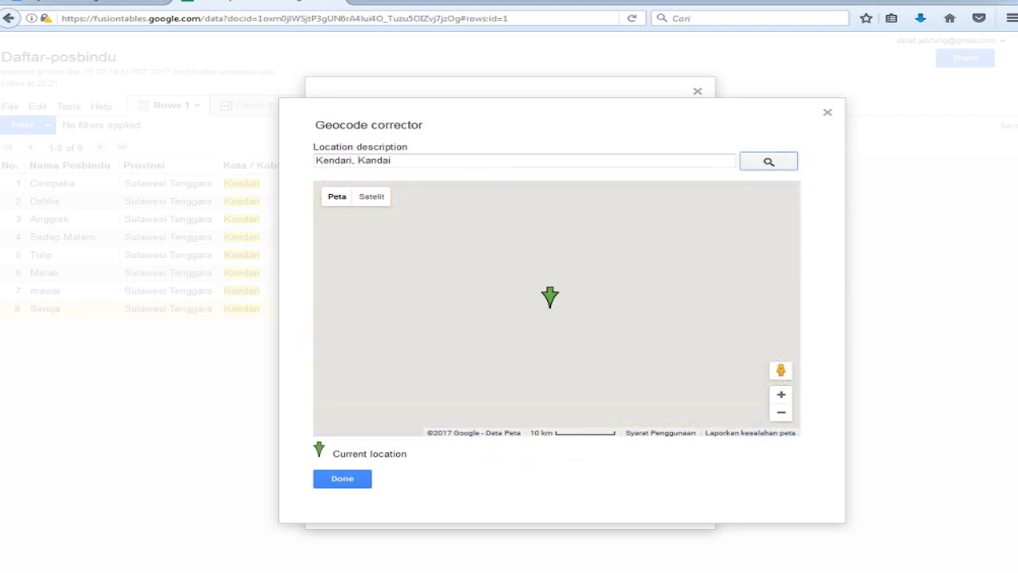
# Zoom and pan the map into Kendari's port area, then return to the location description.
pyautogui.scroll(2, 657, 389)
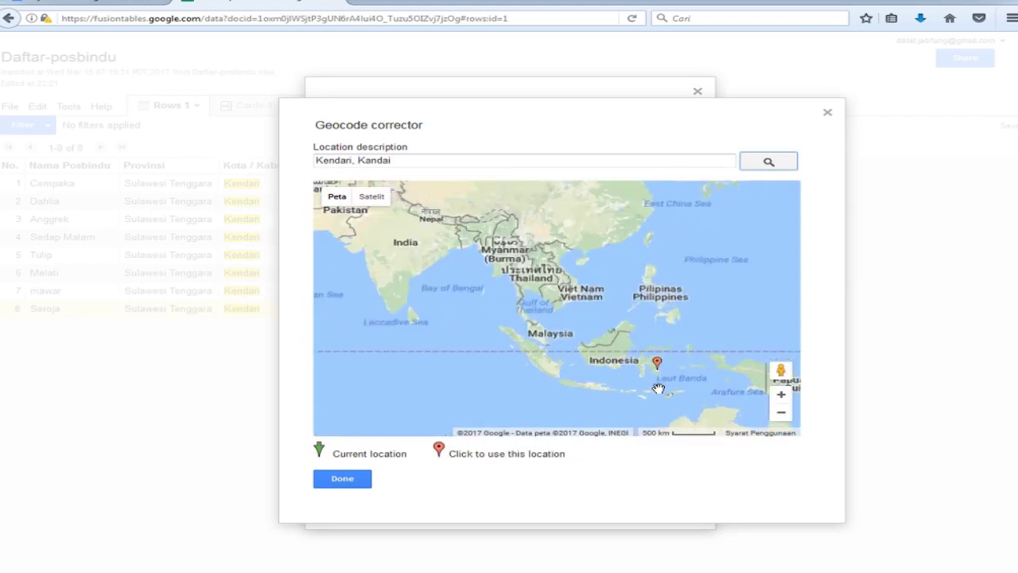
pyautogui.scroll(2, 657, 389)
pyautogui.scroll(1, 657, 389)
pyautogui.scroll(1, 656, 389)
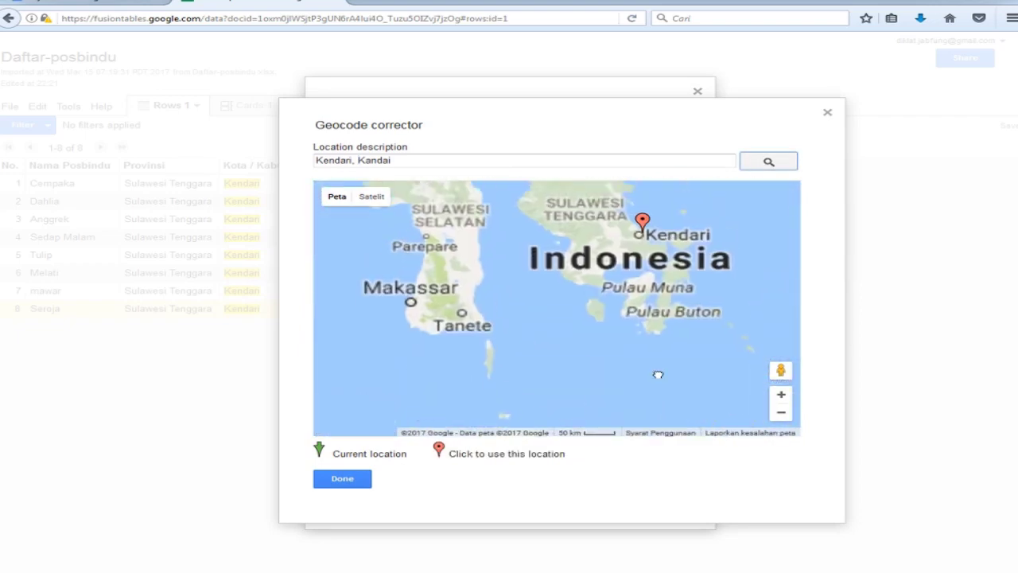
pyautogui.scroll(1, 657, 389)
pyautogui.moveTo(514, 427); pyautogui.dragTo(641, 506)
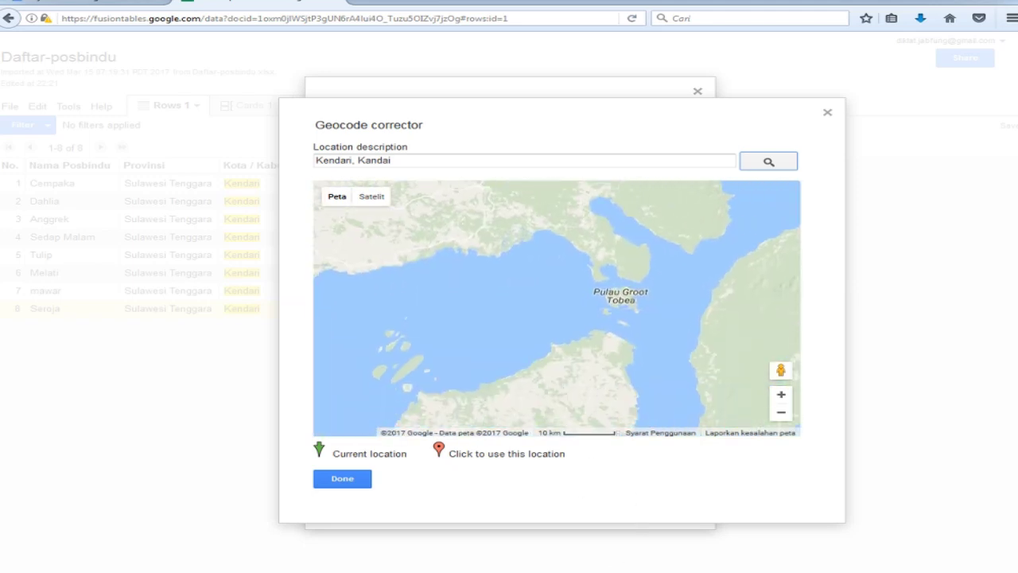
pyautogui.press('Return')
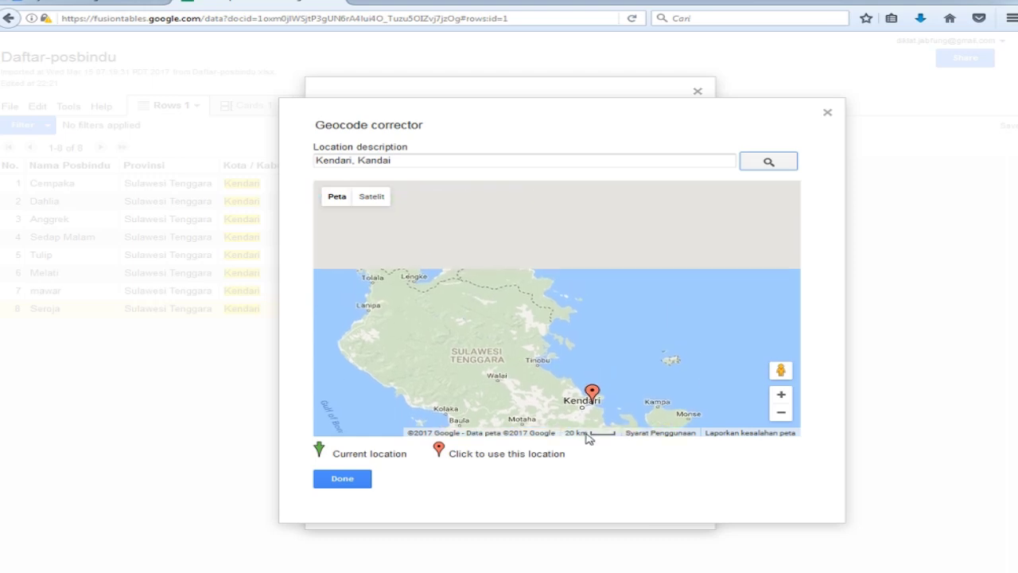
pyautogui.scroll(3, 582, 388)
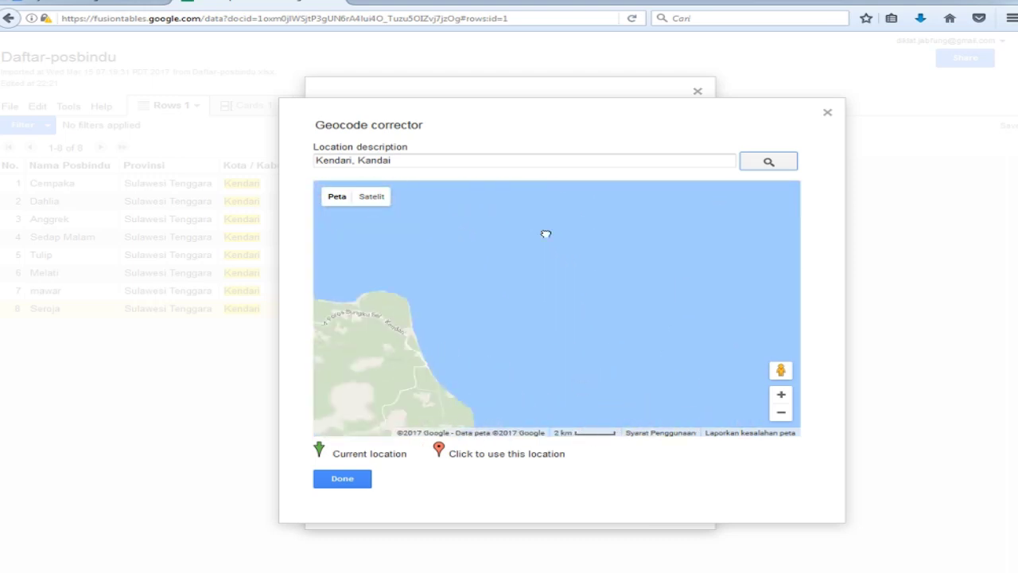
pyautogui.scroll(-1, 668, 429)
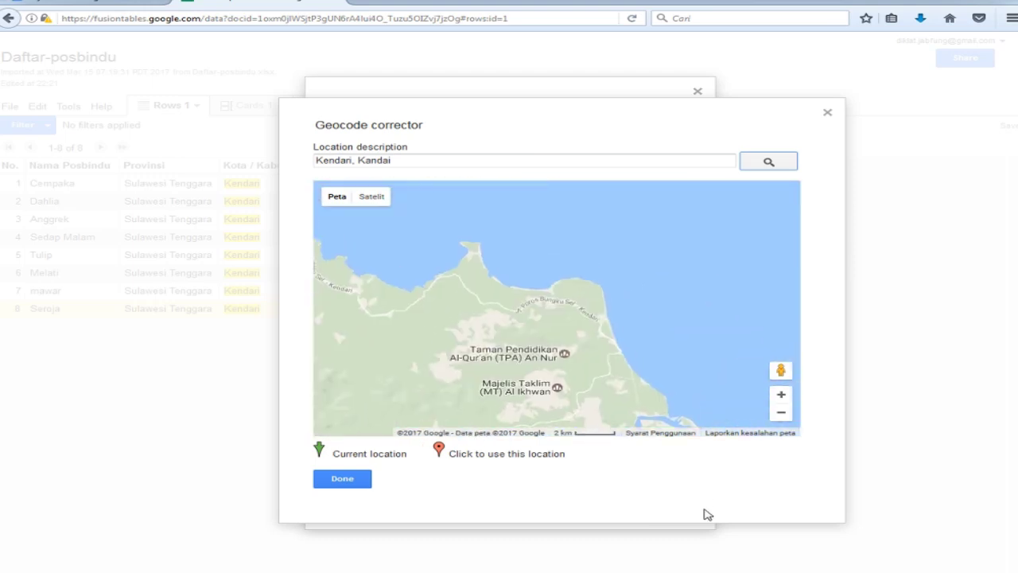
pyautogui.press('Return')
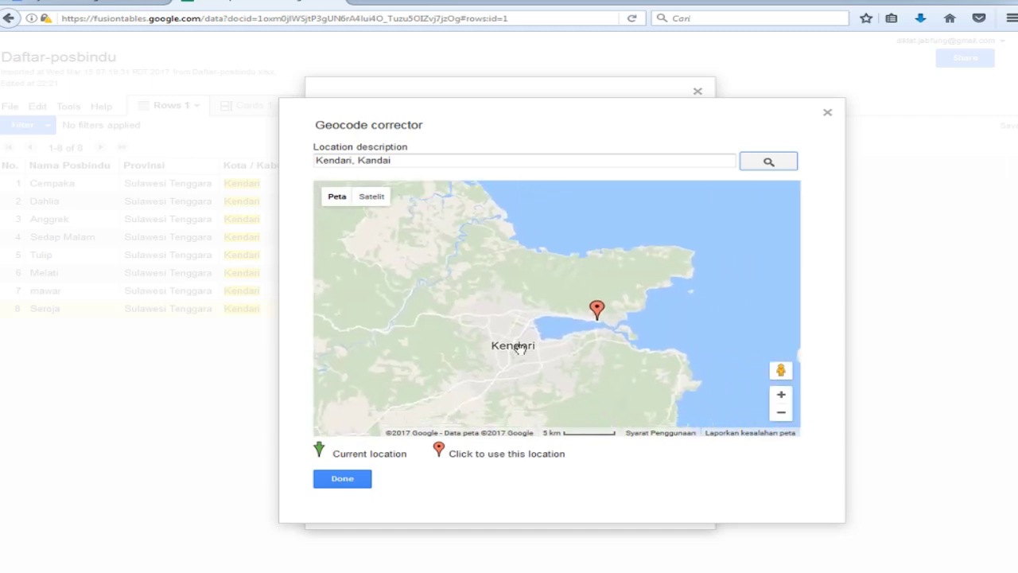
pyautogui.scroll(1, 518, 348)
pyautogui.moveTo(660, 346); pyautogui.dragTo(571, 356)
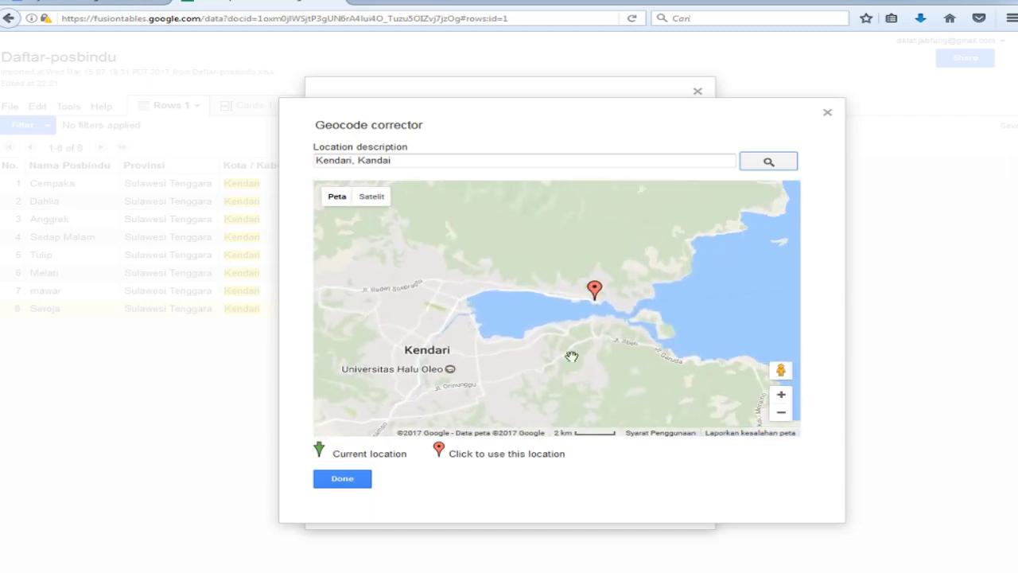
pyautogui.scroll(2, 571, 357)
pyautogui.moveTo(646, 223); pyautogui.dragTo(616, 468)
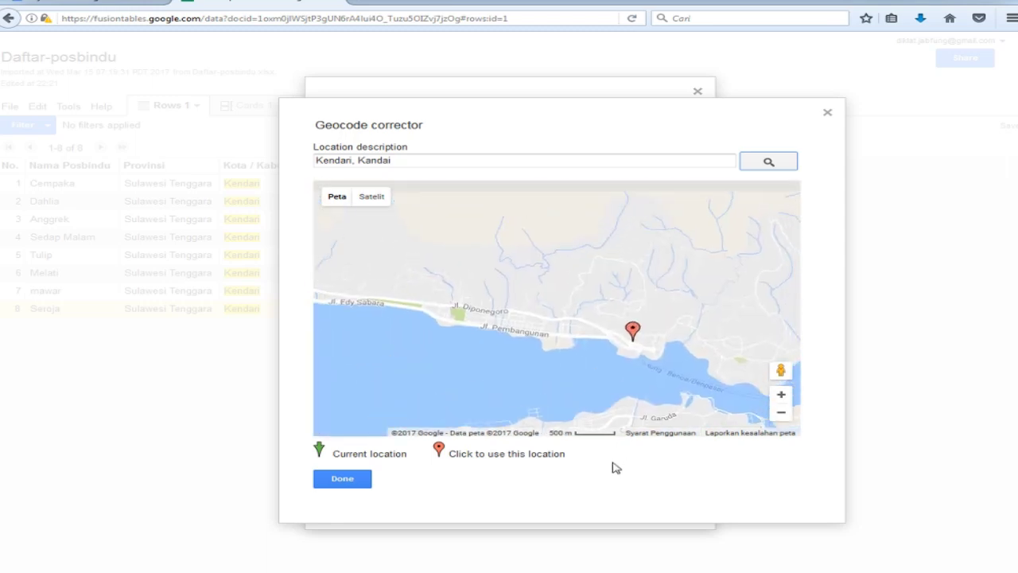
pyautogui.scroll(1, 618, 405)
pyautogui.scroll(1, 618, 405)
pyautogui.scroll(1, 617, 405)
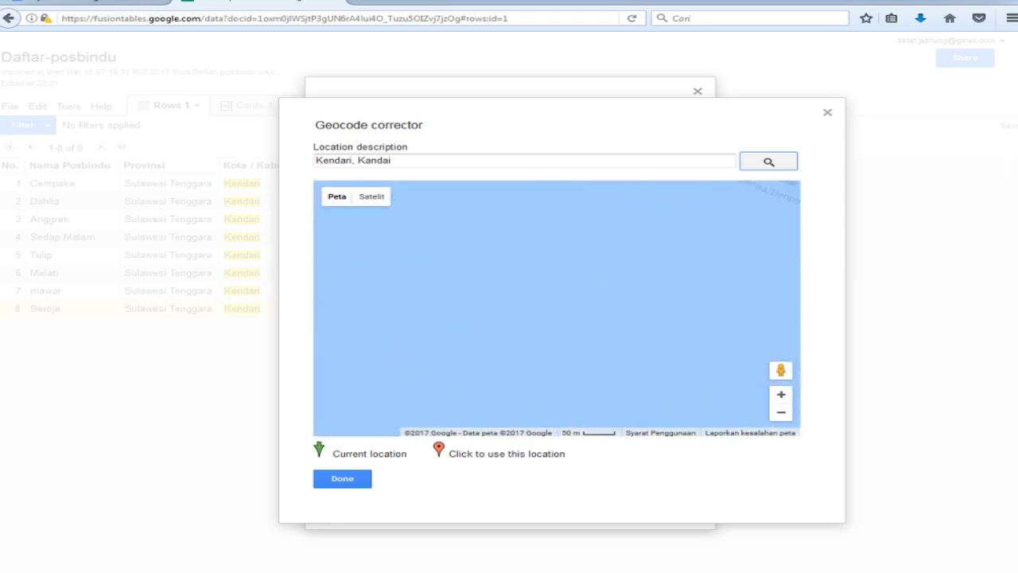
pyautogui.moveTo(688, 300)
pyautogui.mouseDown()
pyautogui.moveTo(656, 266)
pyautogui.moveTo(650, 336)
pyautogui.mouseUp()
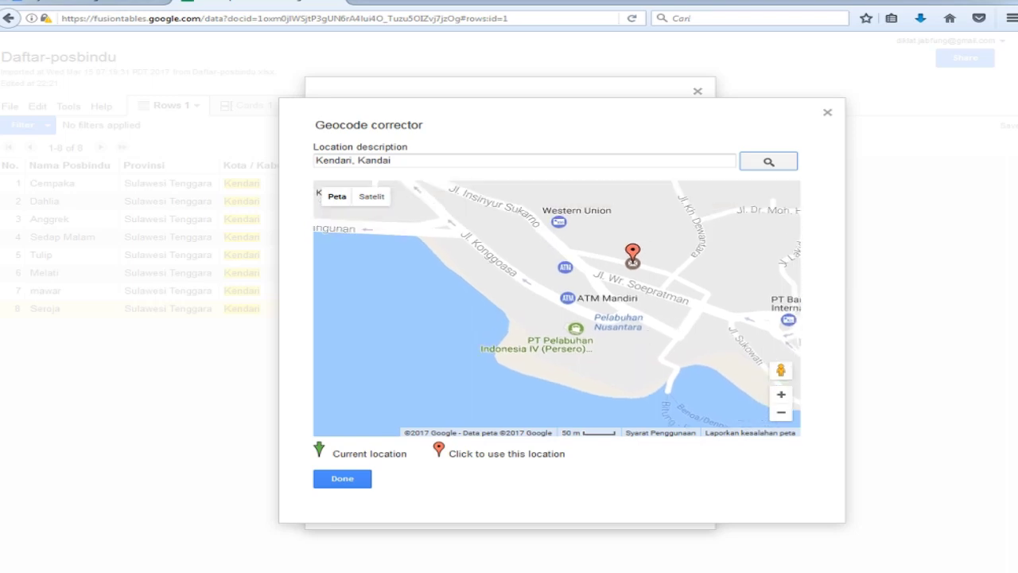
pyautogui.click(407, 161)
pyautogui.write(', Jl. KH. Dewantara')
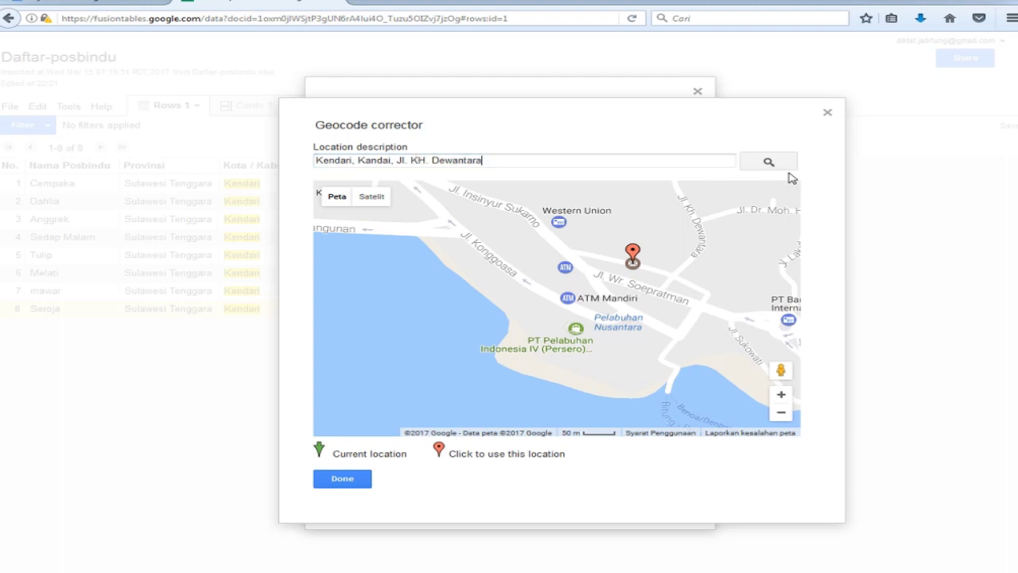
# Search the extended description and use the red Jl. KH. Dewantara marker as Kandai's location.
pyautogui.click(767, 163)
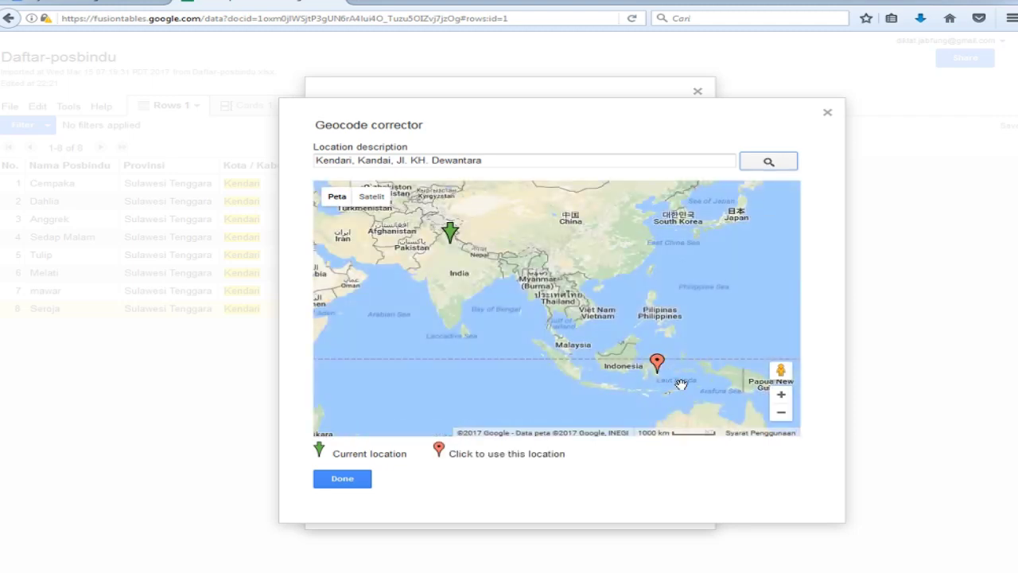
pyautogui.scroll(1, 670, 377)
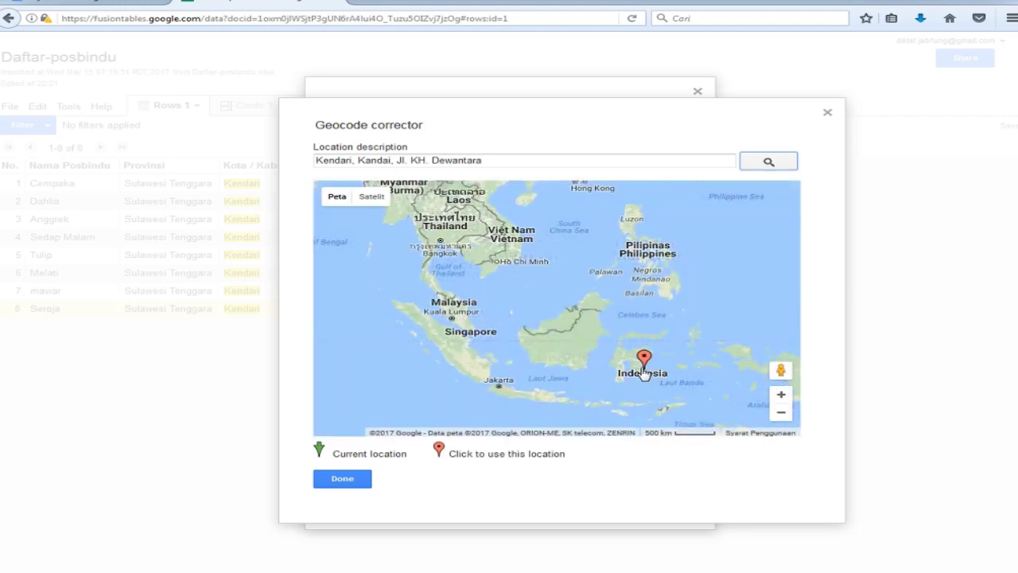
pyautogui.click(644, 366)
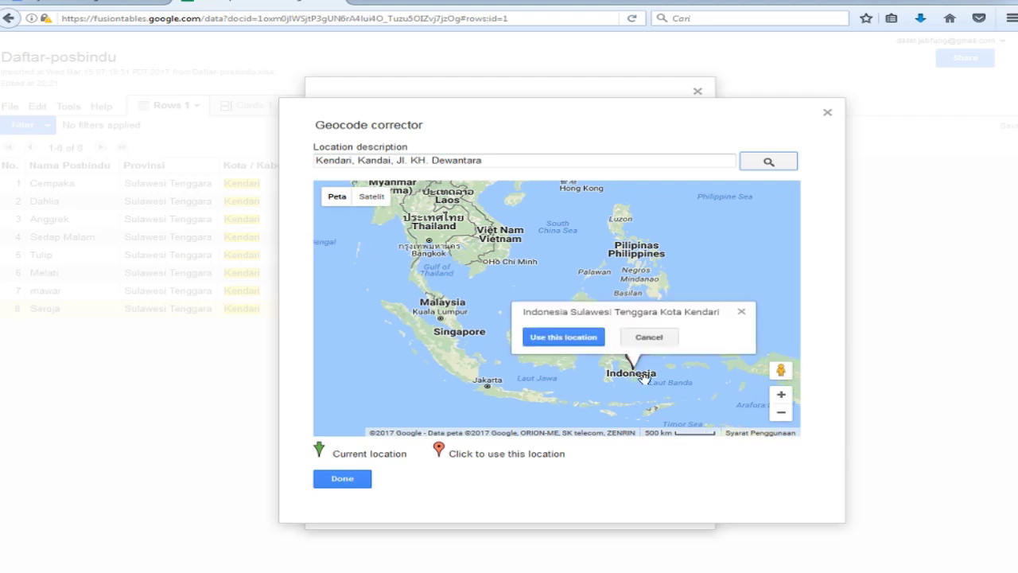
pyautogui.scroll(1, 642, 378)
pyautogui.scroll(1, 640, 369)
pyautogui.scroll(1, 632, 342)
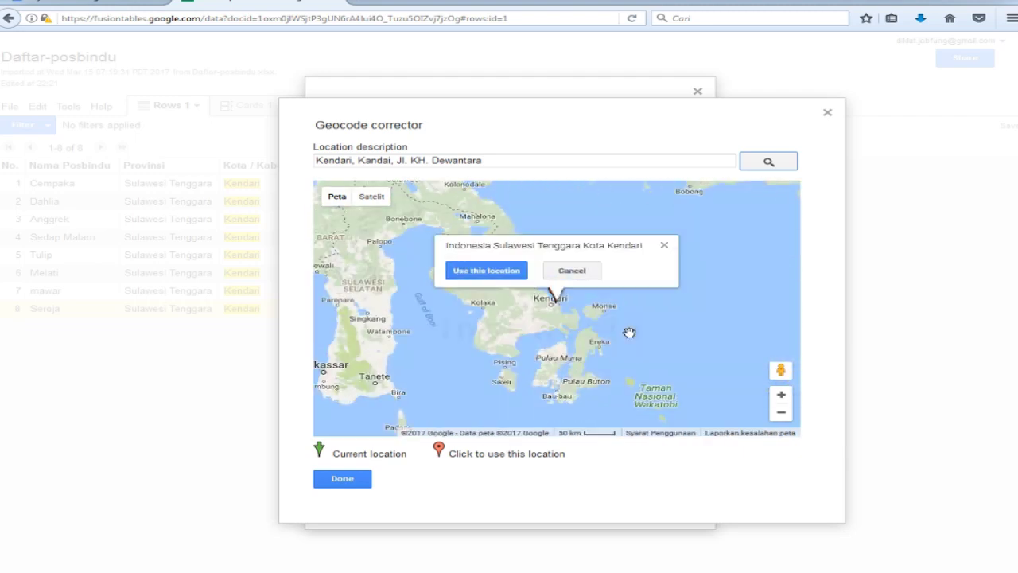
pyautogui.scroll(2, 629, 332)
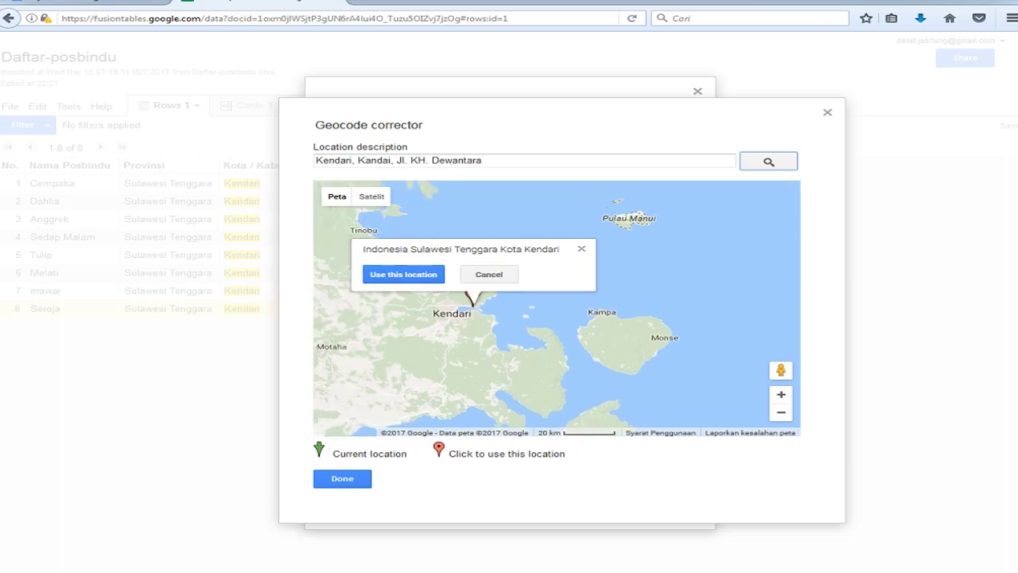
pyautogui.scroll(2, 504, 358)
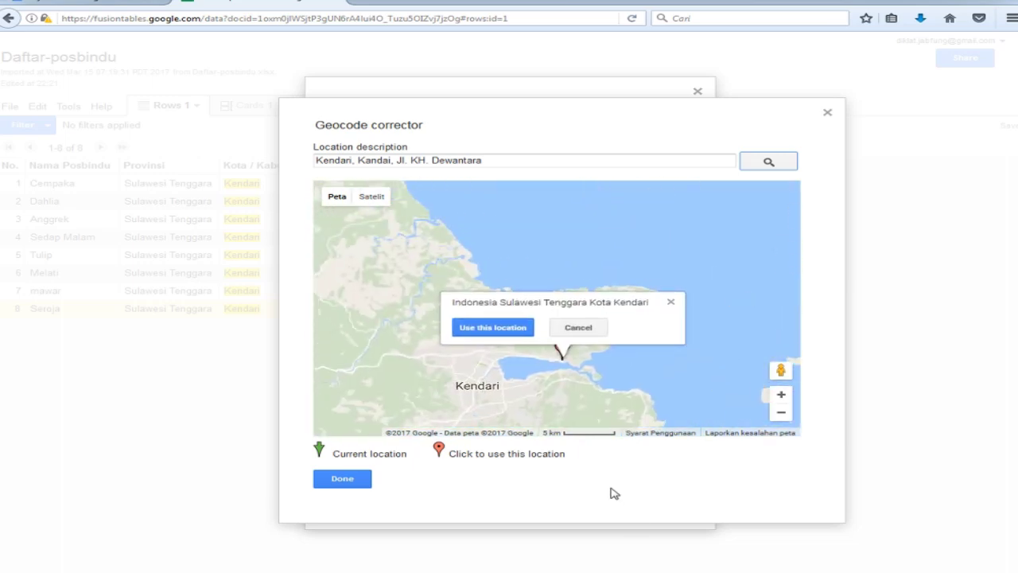
pyautogui.scroll(2, 513, 222)
pyautogui.scroll(1, 513, 223)
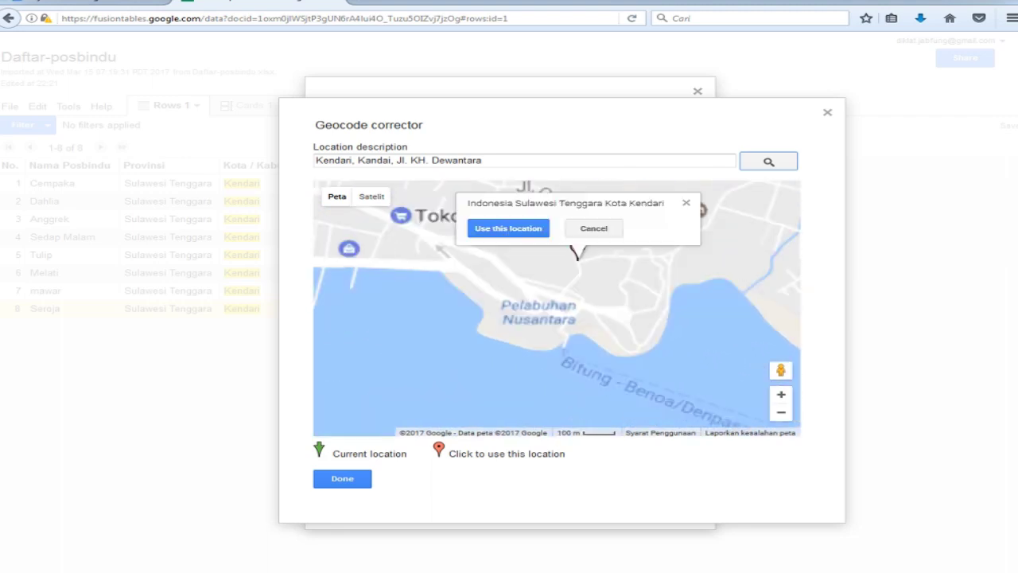
pyautogui.moveTo(595, 325); pyautogui.dragTo(605, 372)
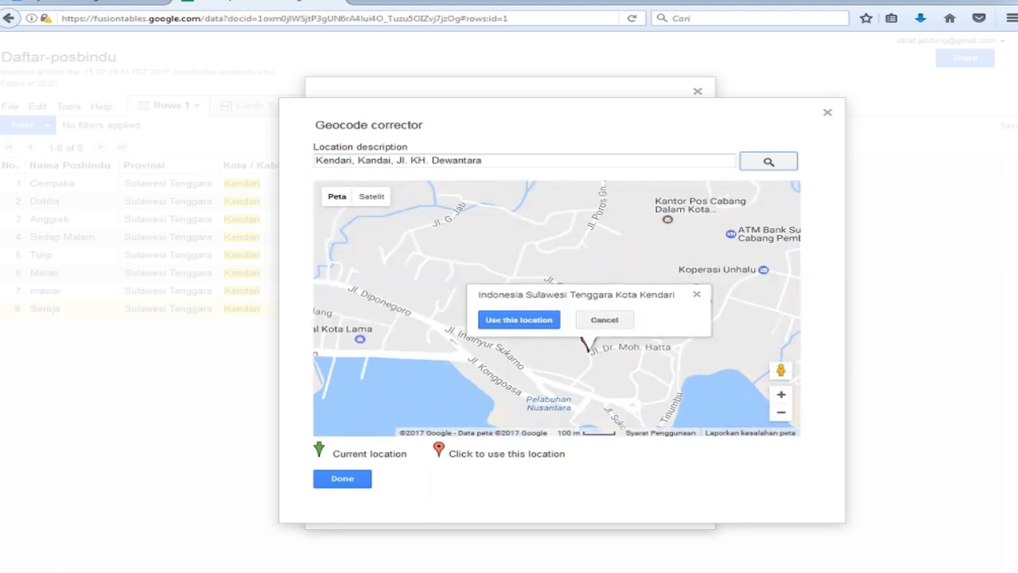
pyautogui.scroll(1, 602, 371)
pyautogui.scroll(1, 602, 370)
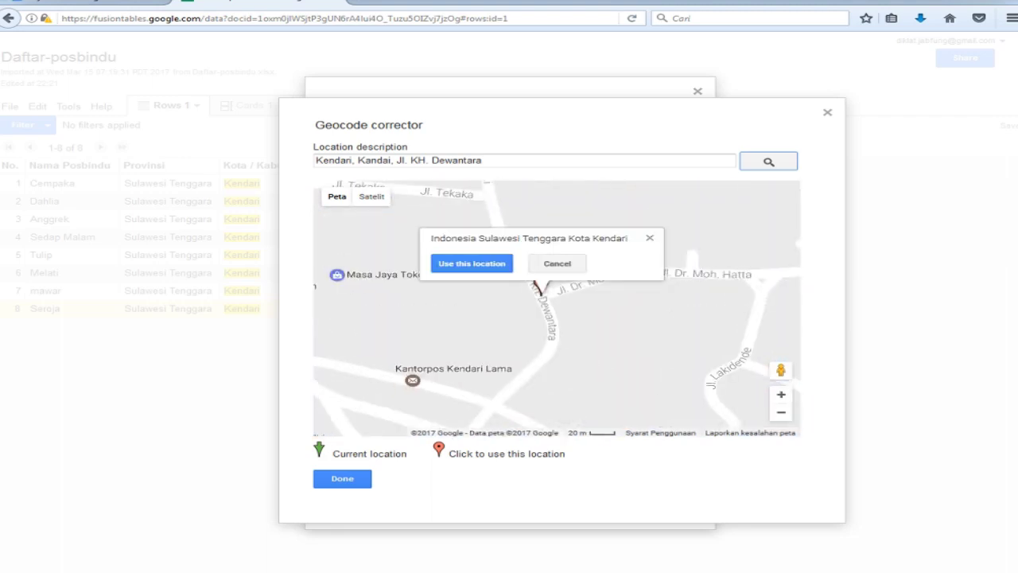
pyautogui.click(477, 270)
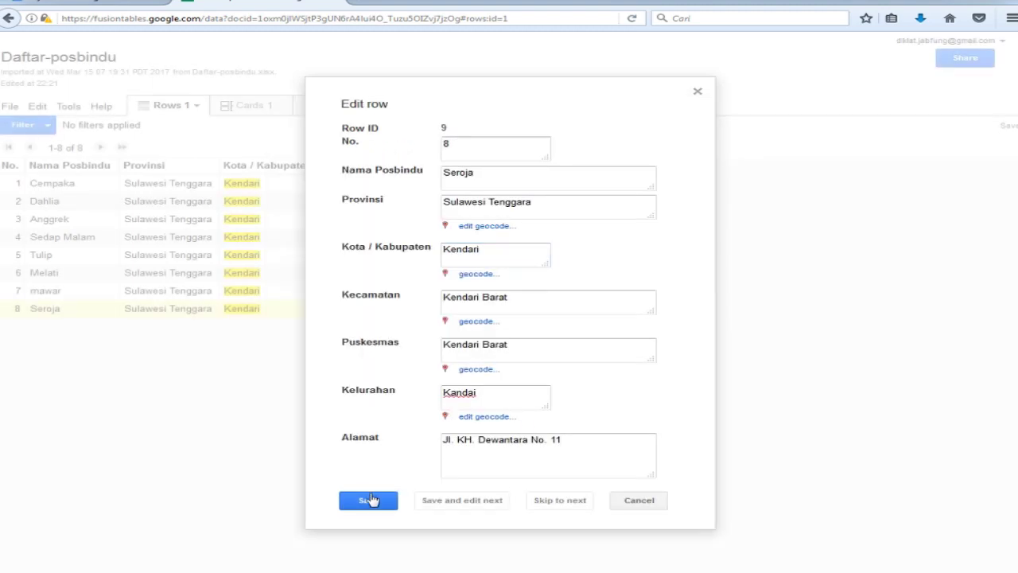
# Save the Seroja row and inspect a posbindu marker on the Map of Provinsi.
pyautogui.click(368, 499)
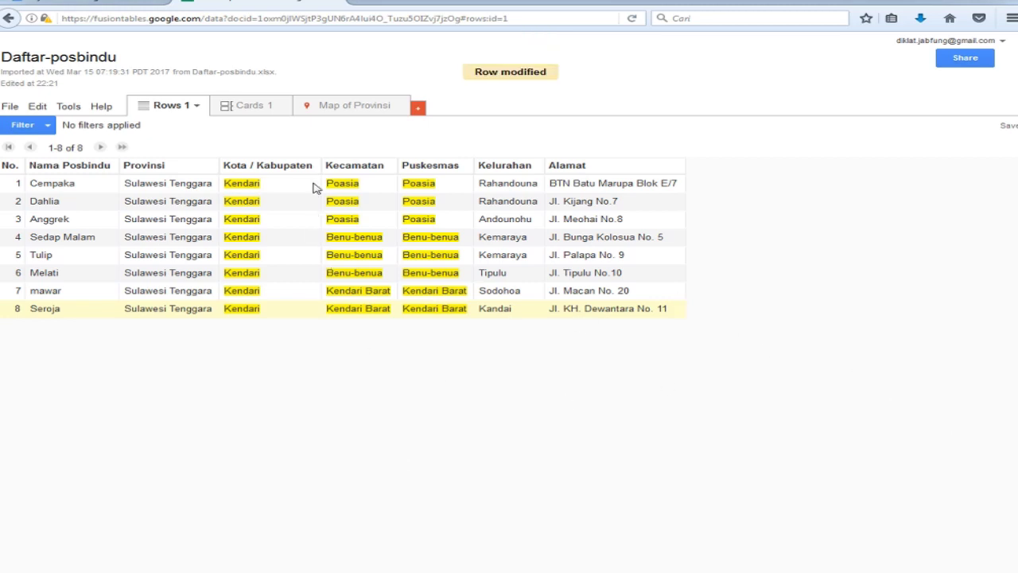
pyautogui.click(338, 111)
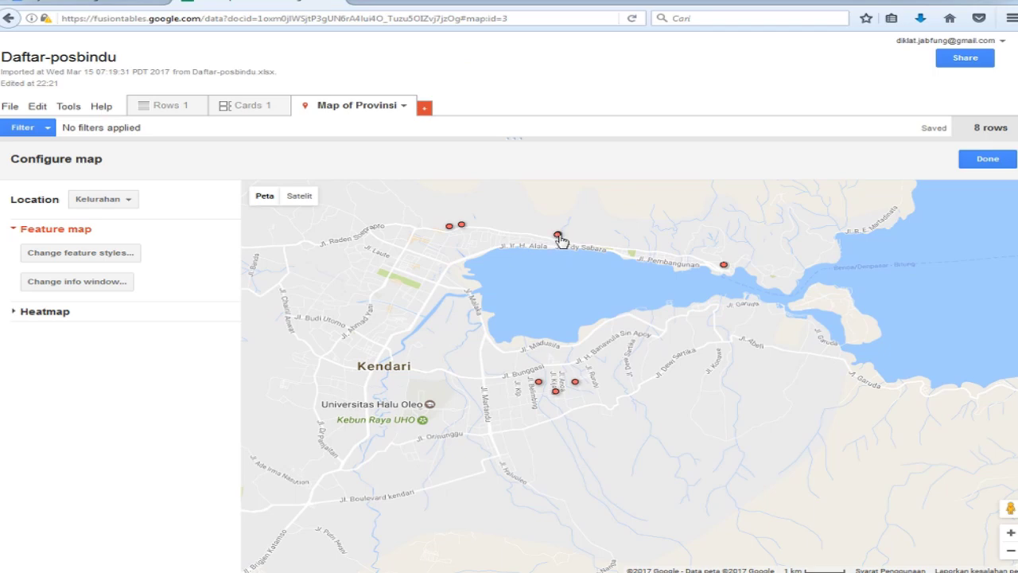
pyautogui.click(558, 237)
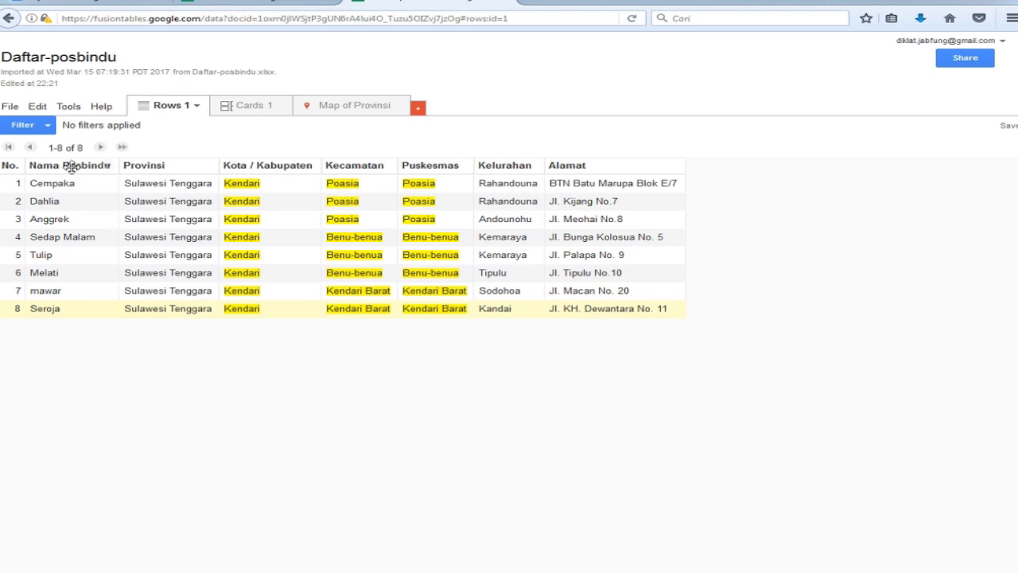
pyautogui.click(10, 106)
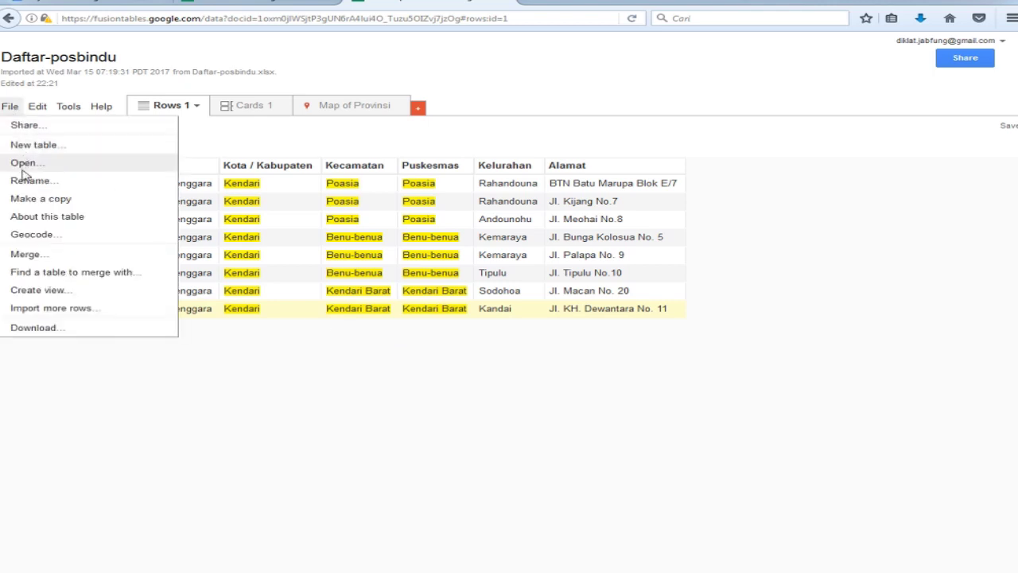
# Start merging with the Data-coba table, matching Nama Posbindu in both tables.
pyautogui.click(51, 256)
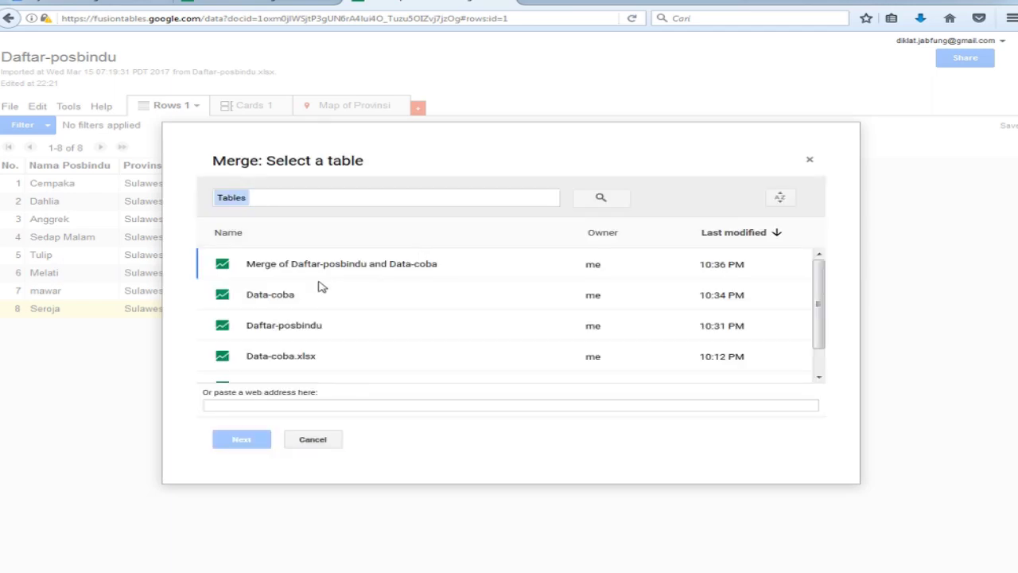
pyautogui.click(262, 303)
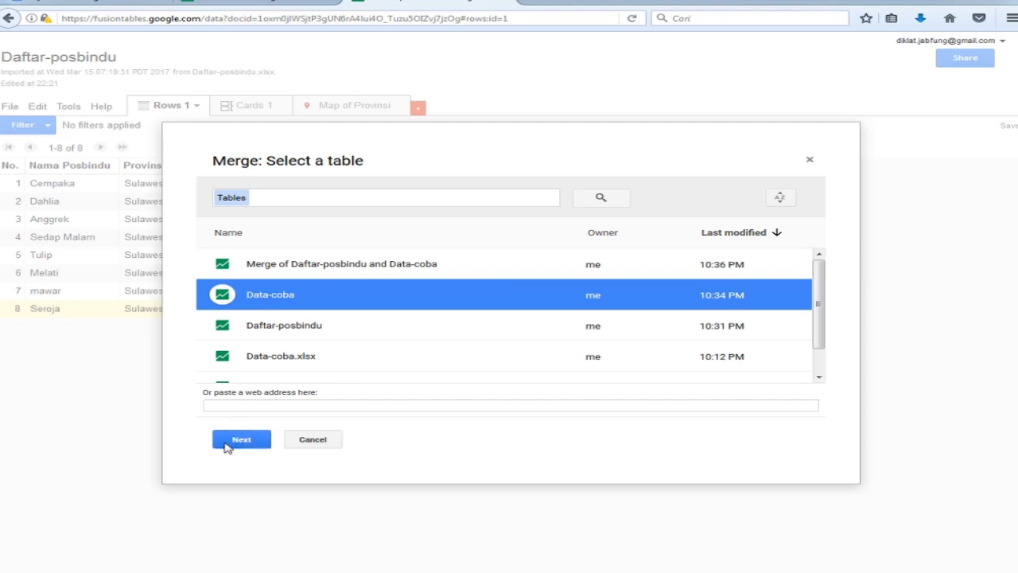
pyautogui.click(227, 446)
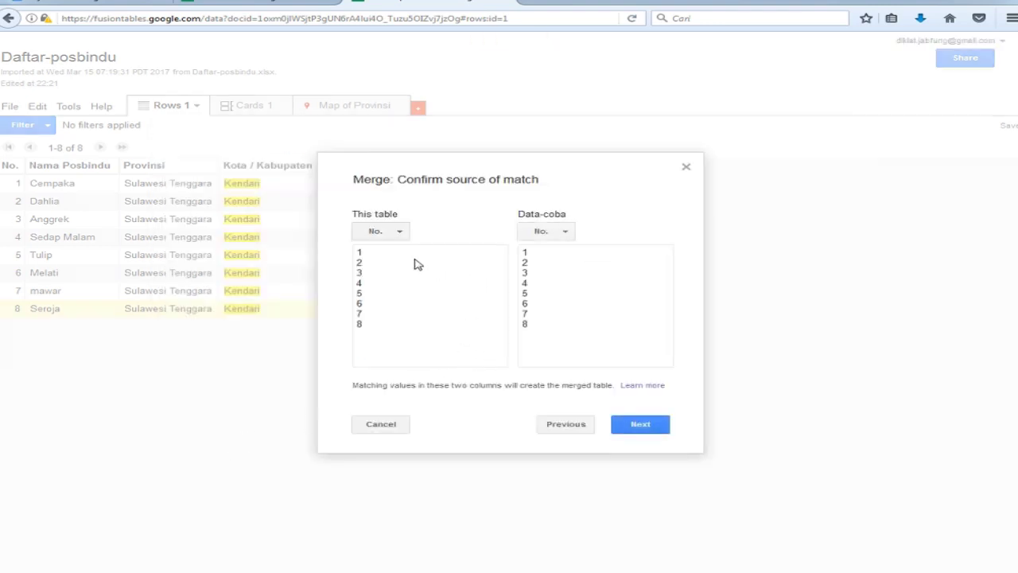
pyautogui.click(399, 232)
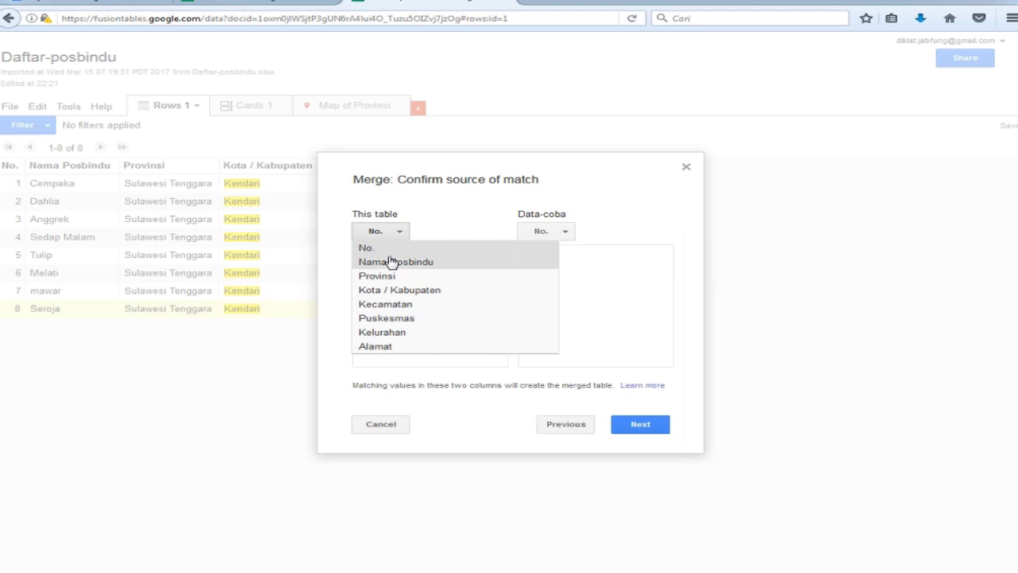
pyautogui.click(392, 261)
pyautogui.click(562, 232)
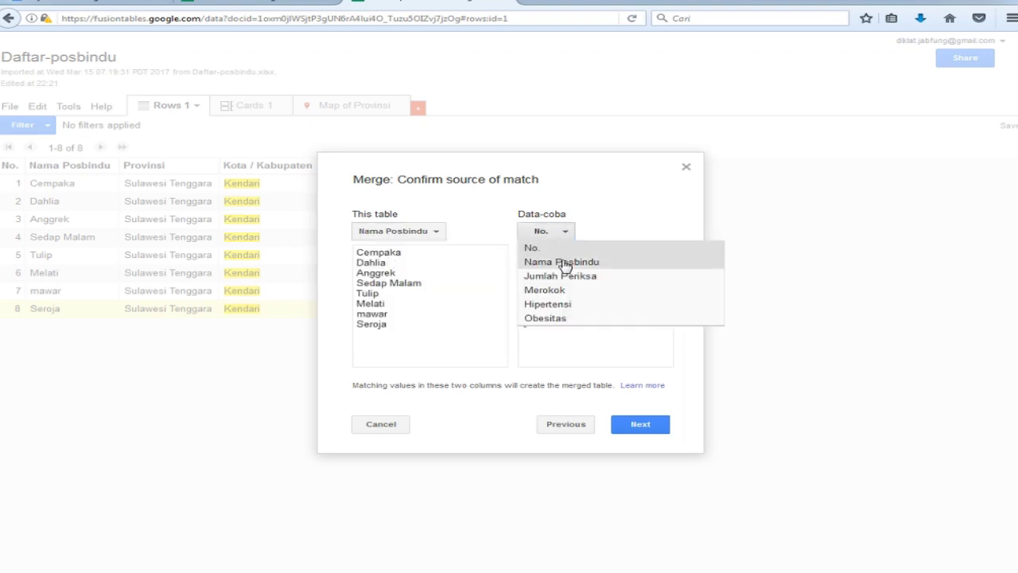
pyautogui.click(562, 262)
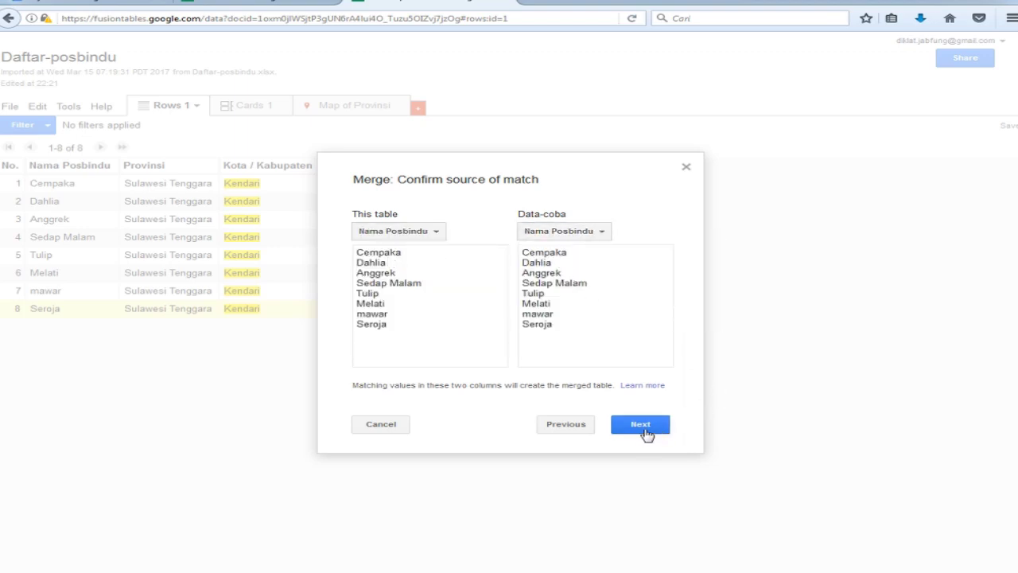
pyautogui.click(644, 430)
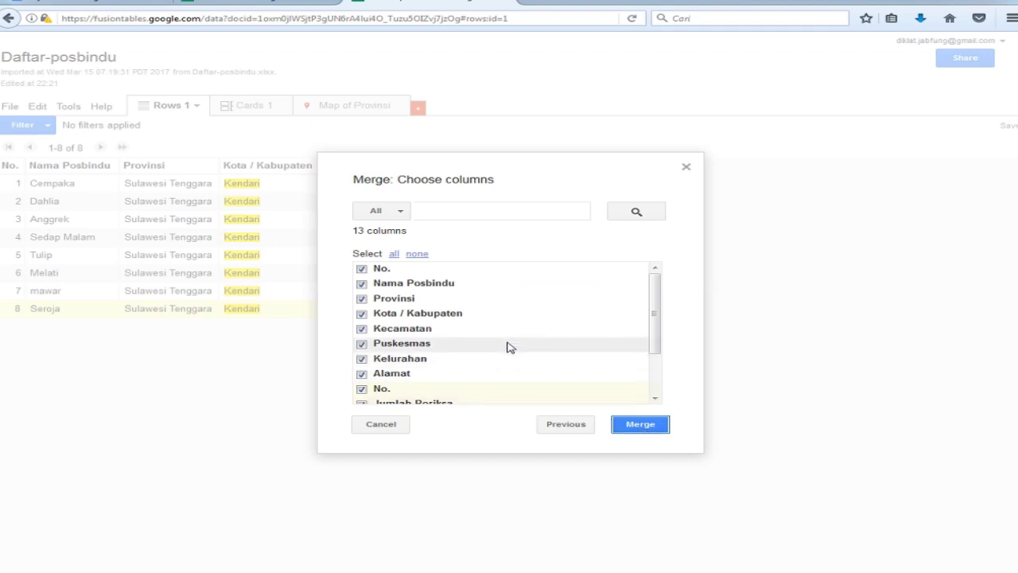
# Leave out Data-coba's duplicate No. column, run the merge, and open the merged table.
pyautogui.scroll(-3, 493, 314)
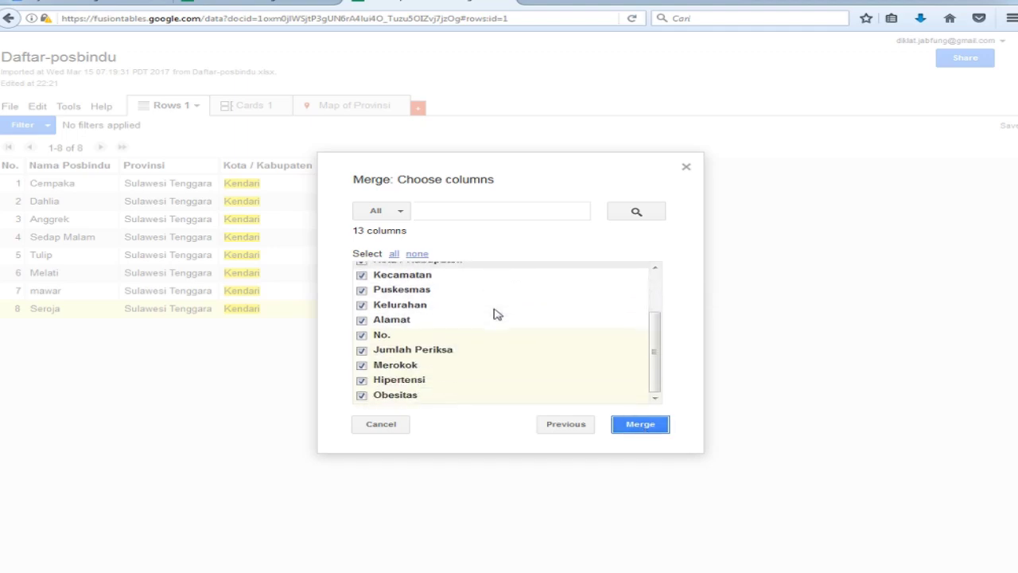
pyautogui.click(378, 338)
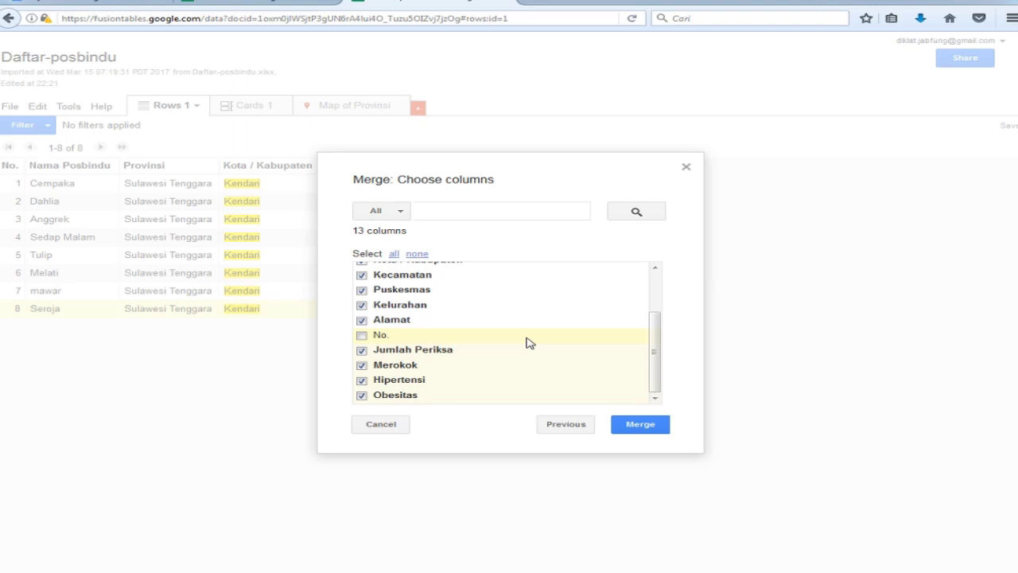
pyautogui.scroll(2, 529, 342)
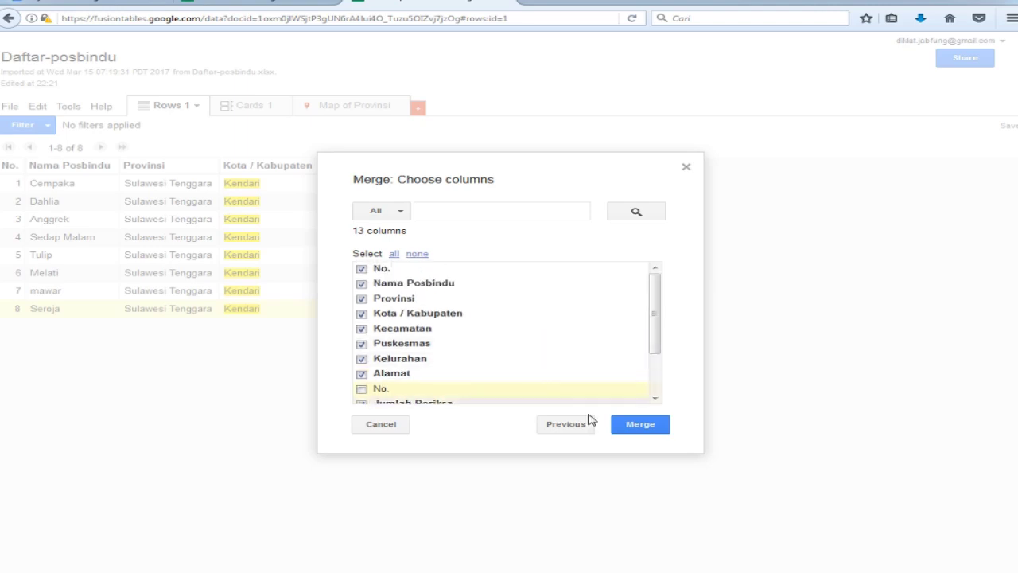
pyautogui.click(644, 428)
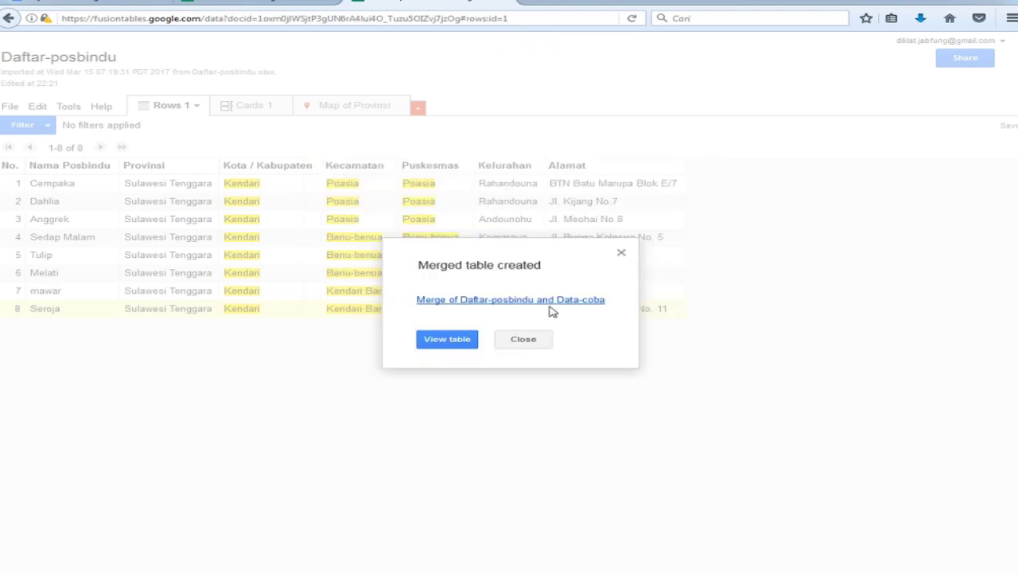
pyautogui.click(564, 301)
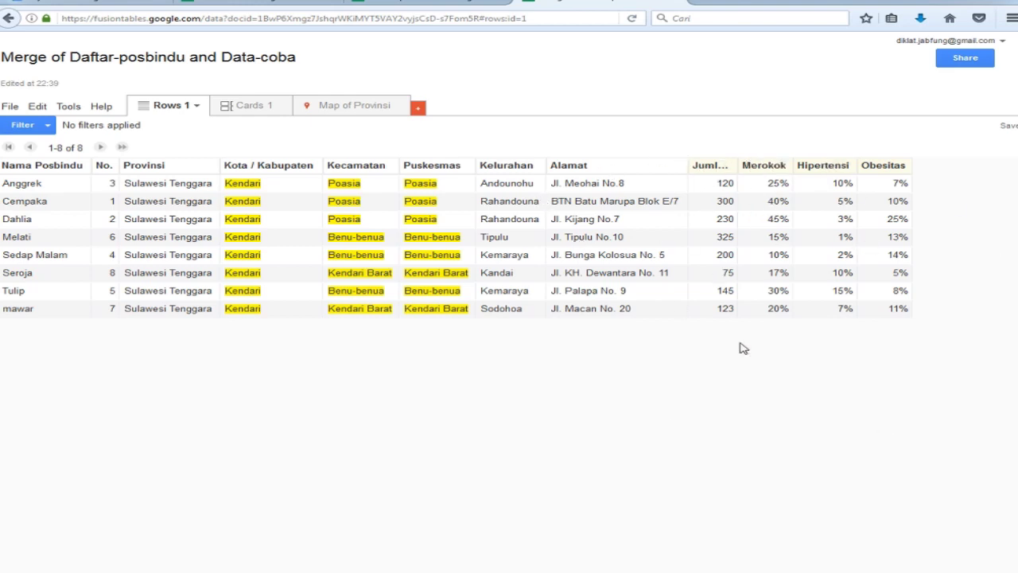
# Open the merged table's Map of Provinsi and place markers using the Kelurahan column.
pyautogui.click(11, 109)
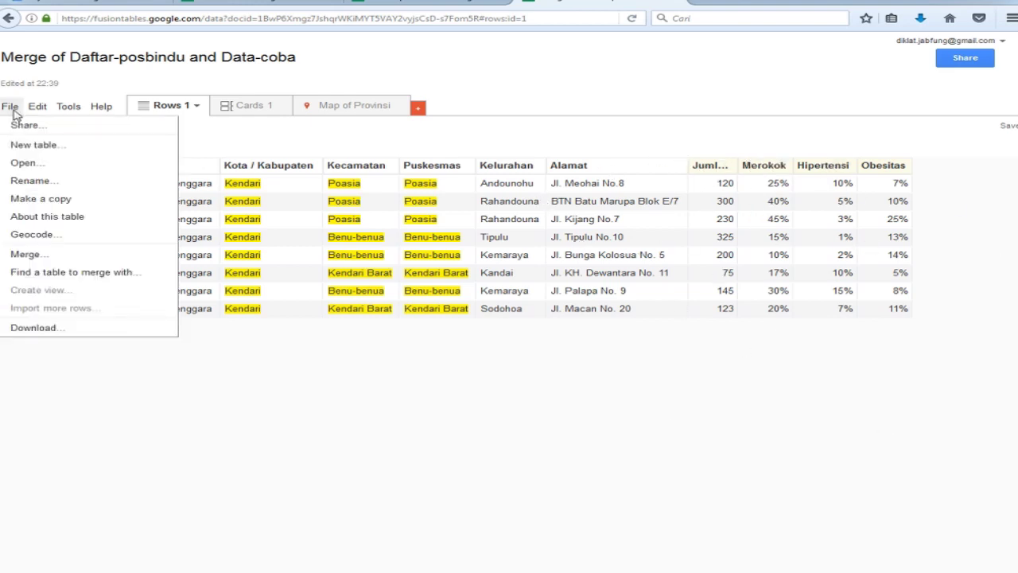
pyautogui.click(363, 106)
pyautogui.click(363, 106)
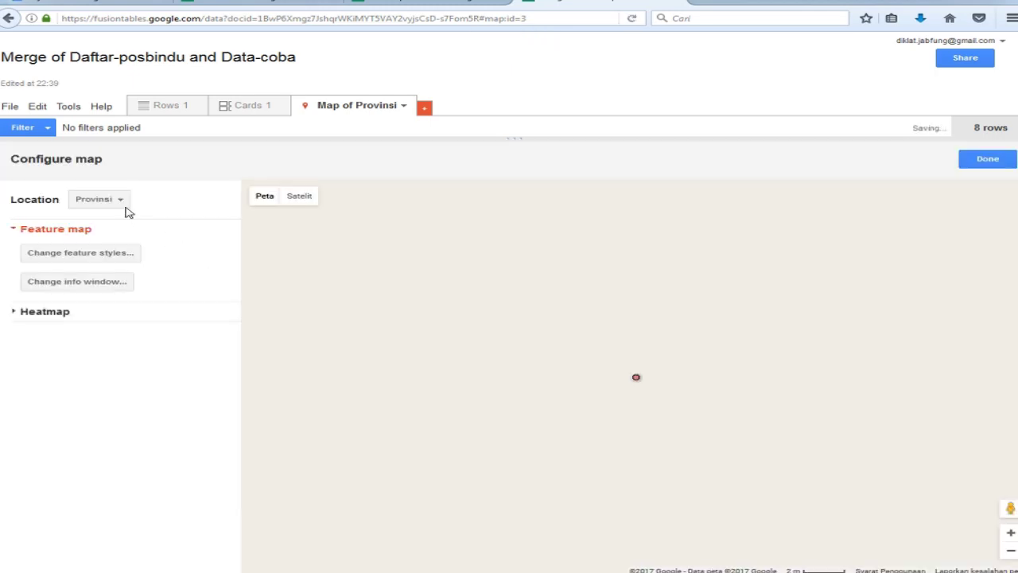
pyautogui.click(123, 205)
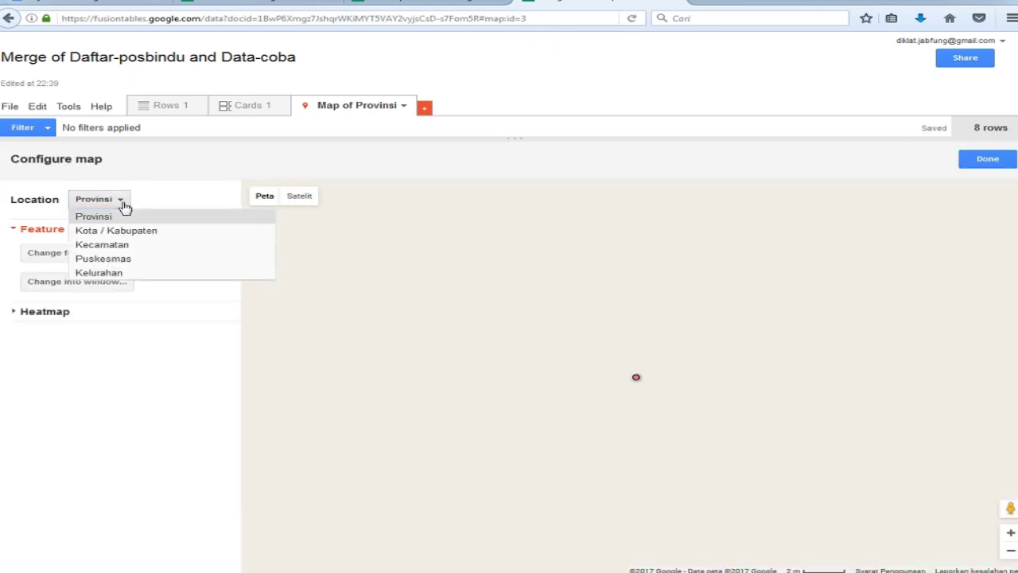
pyautogui.click(102, 273)
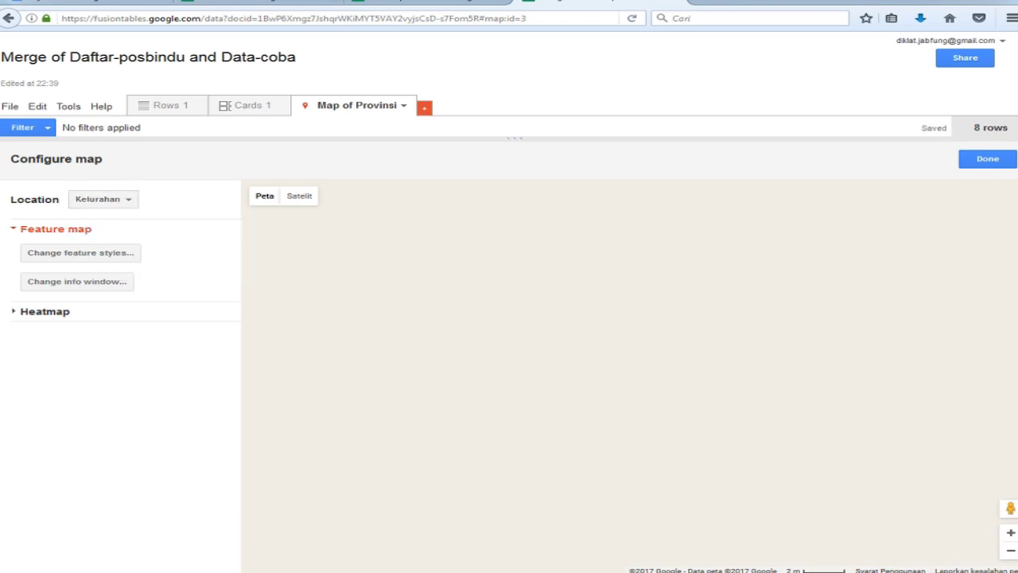
# Bring the Kendari bay and Poasia markers into view and check the Cempaka posbindu details.
pyautogui.click(1010, 547)
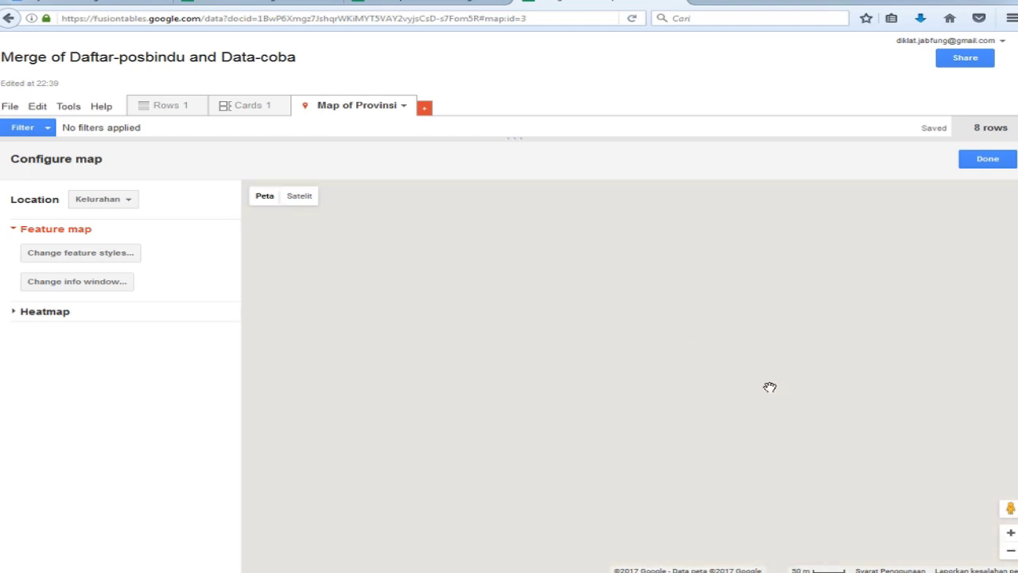
pyautogui.scroll(-5, 770, 387)
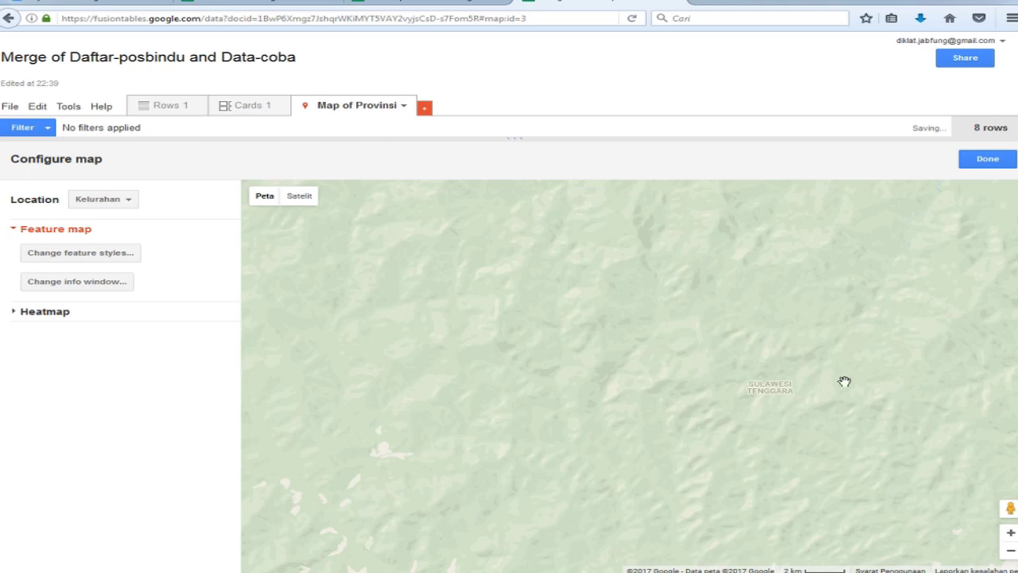
pyautogui.moveTo(845, 382); pyautogui.dragTo(609, 358)
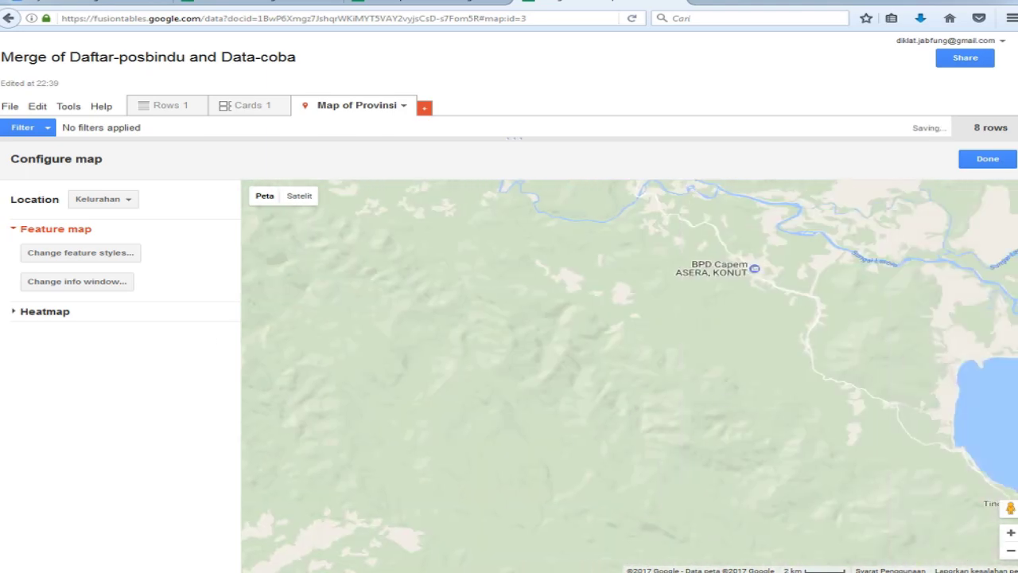
pyautogui.moveTo(865, 358); pyautogui.dragTo(443, 403)
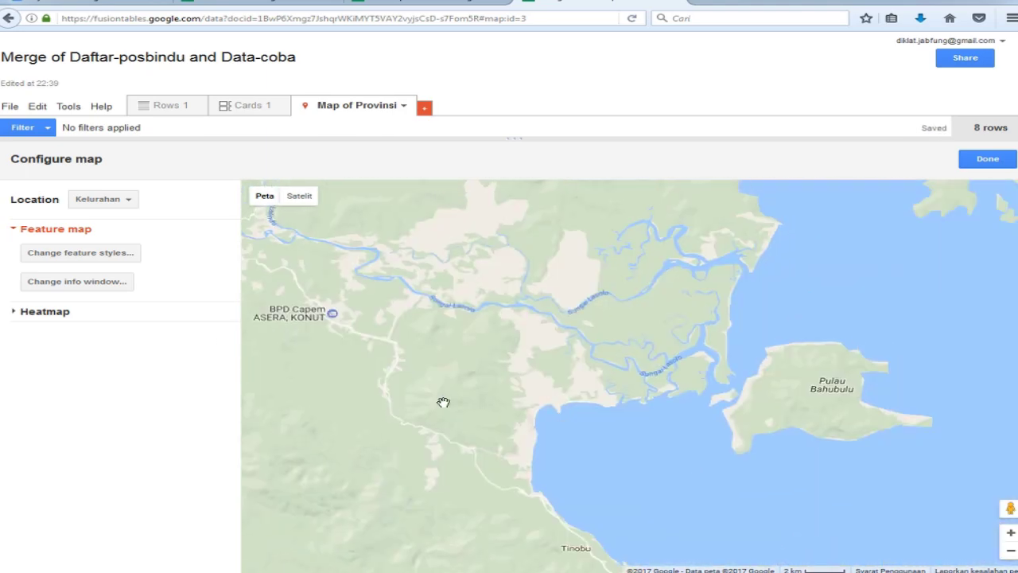
pyautogui.scroll(-1, 442, 403)
pyautogui.scroll(-1, 443, 402)
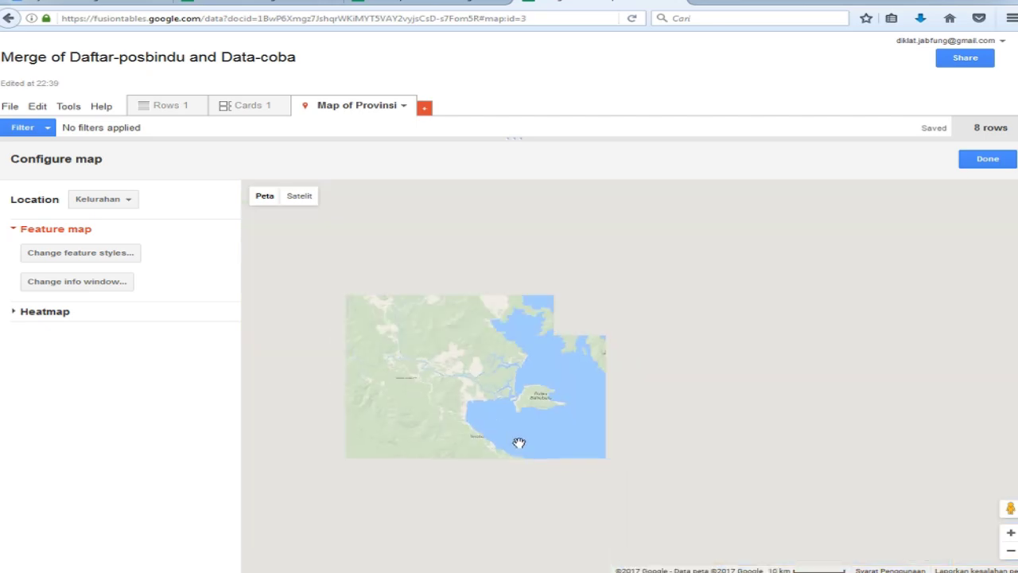
pyautogui.moveTo(518, 443); pyautogui.dragTo(556, 124)
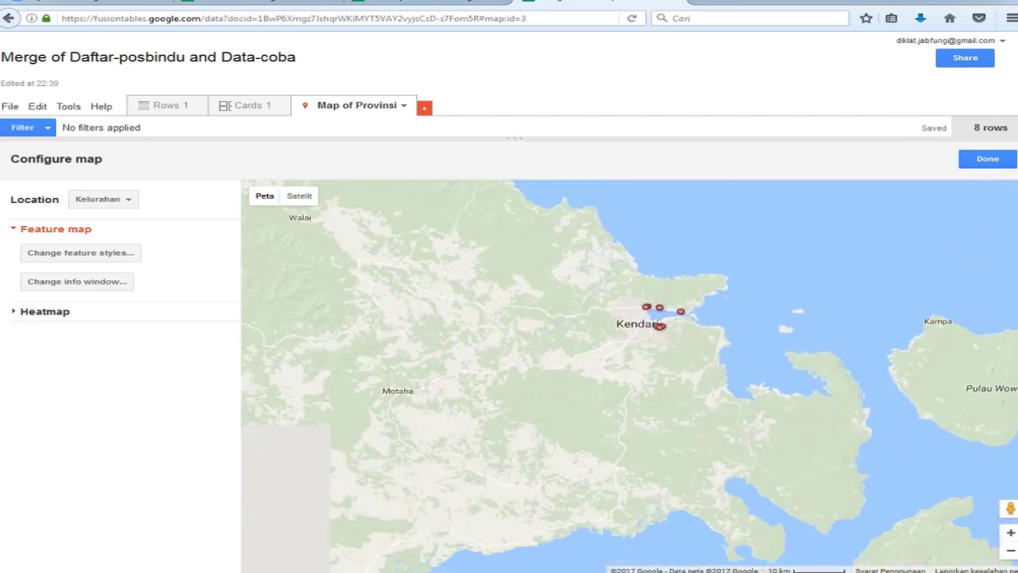
pyautogui.moveTo(662, 349); pyautogui.dragTo(627, 454)
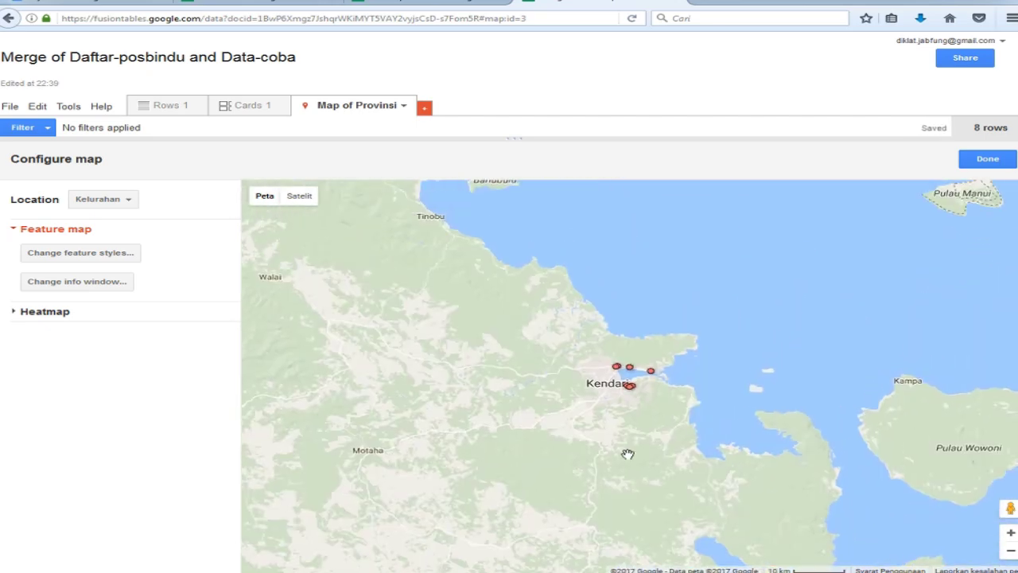
pyautogui.scroll(1, 628, 454)
pyautogui.scroll(2, 628, 454)
pyautogui.scroll(2, 612, 316)
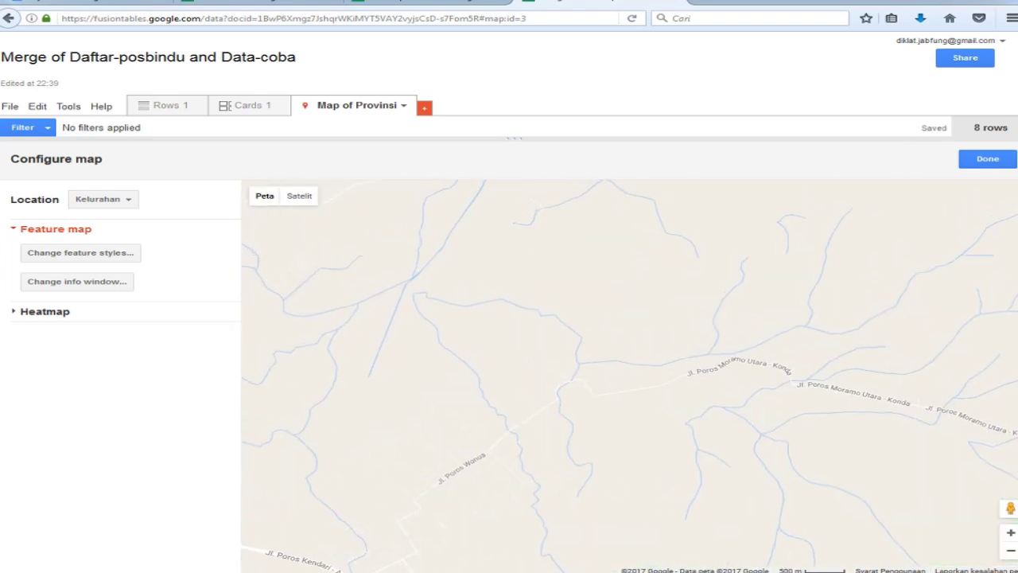
pyautogui.moveTo(803, 305); pyautogui.dragTo(588, 408)
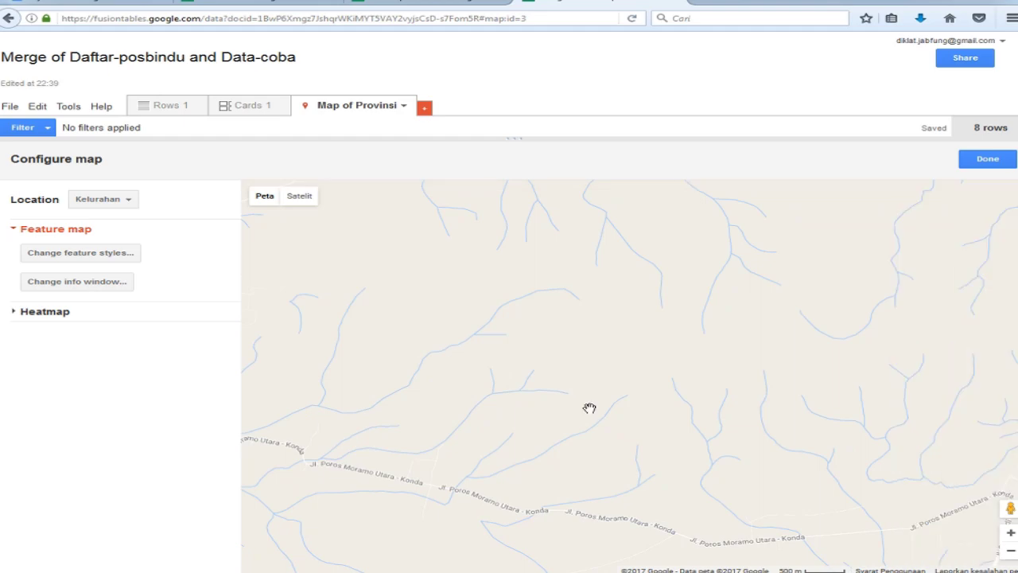
pyautogui.scroll(-3, 588, 408)
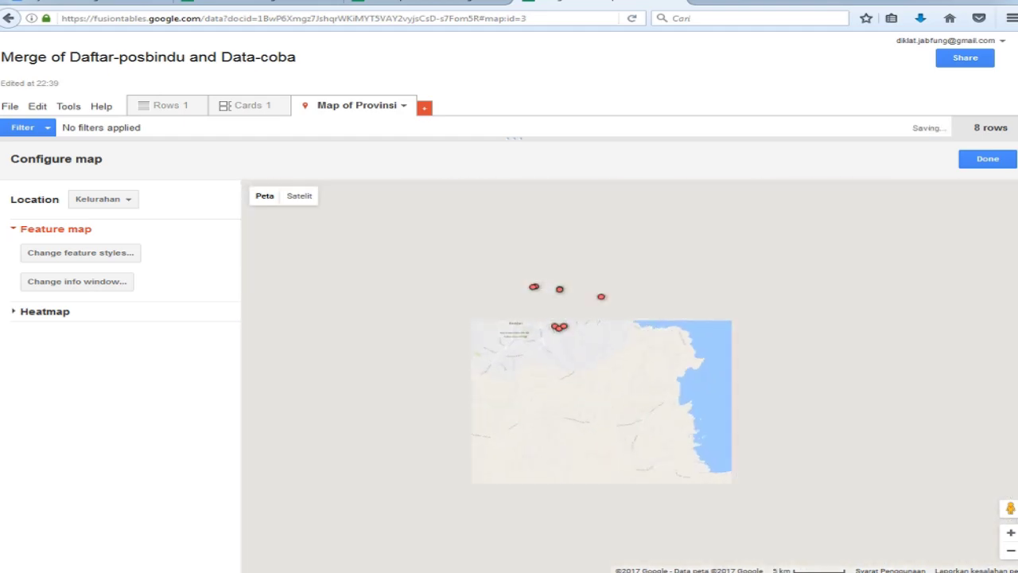
pyautogui.scroll(3, 599, 357)
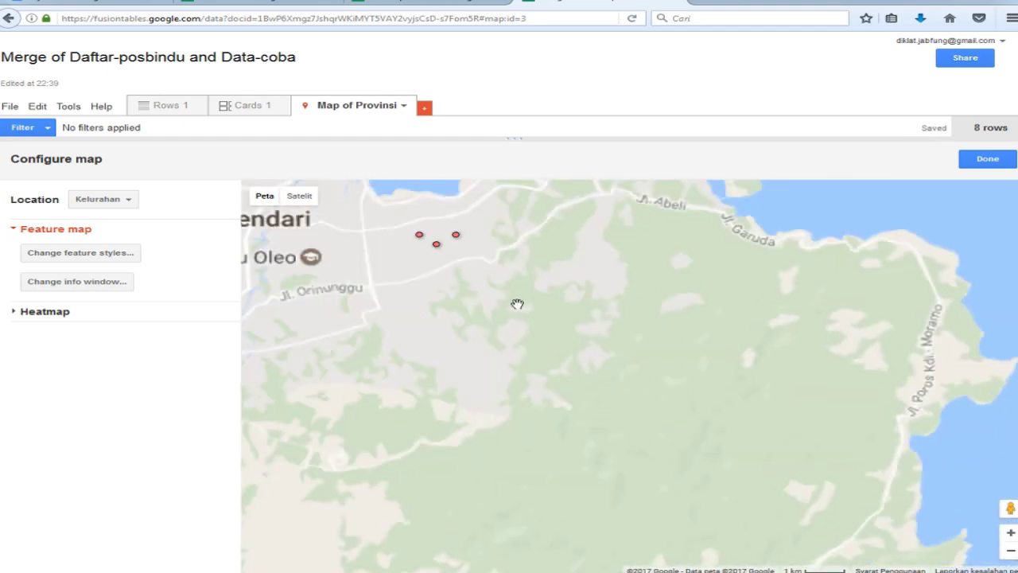
pyautogui.scroll(2, 618, 477)
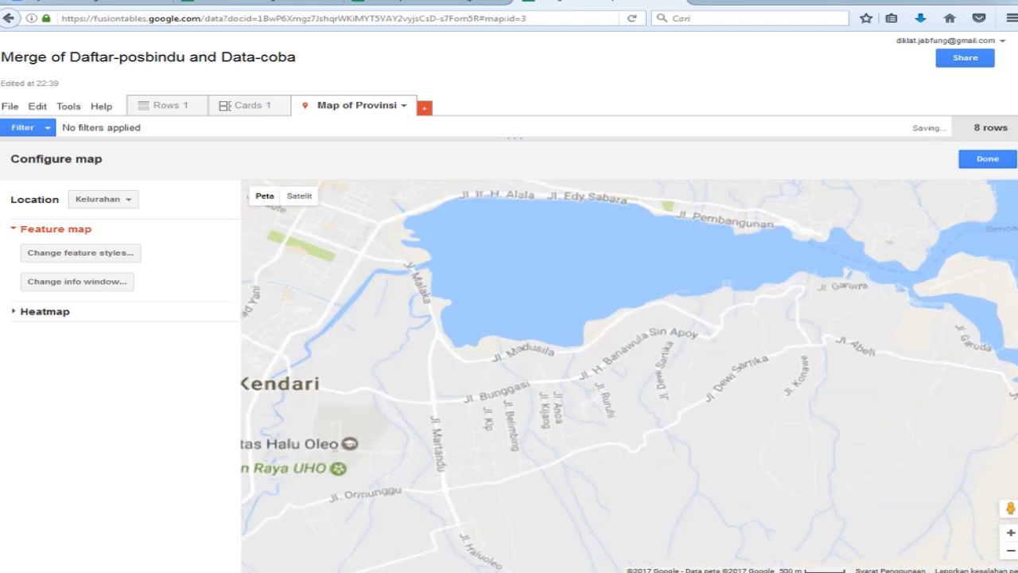
pyautogui.moveTo(502, 299); pyautogui.dragTo(594, 427)
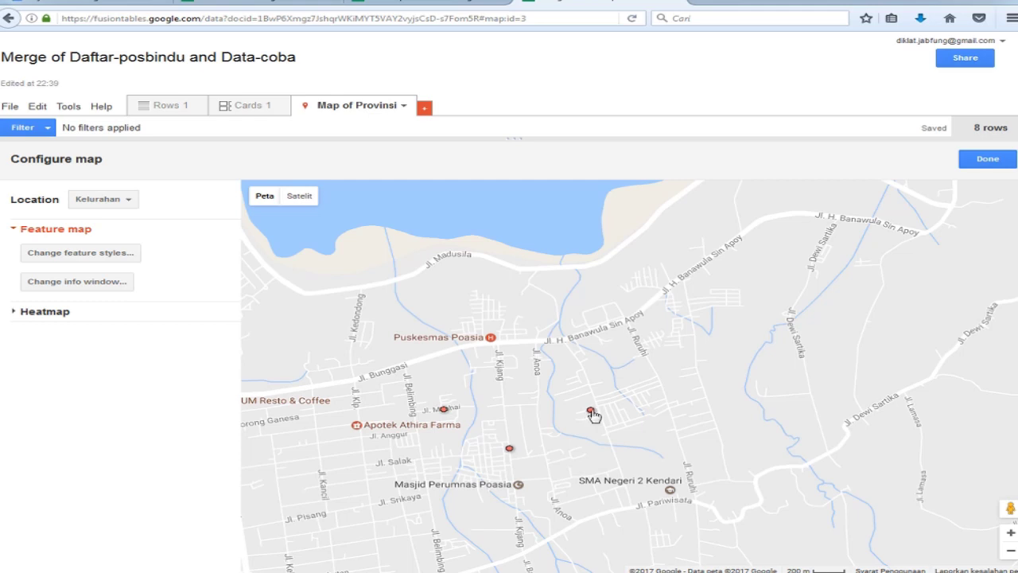
pyautogui.click(591, 411)
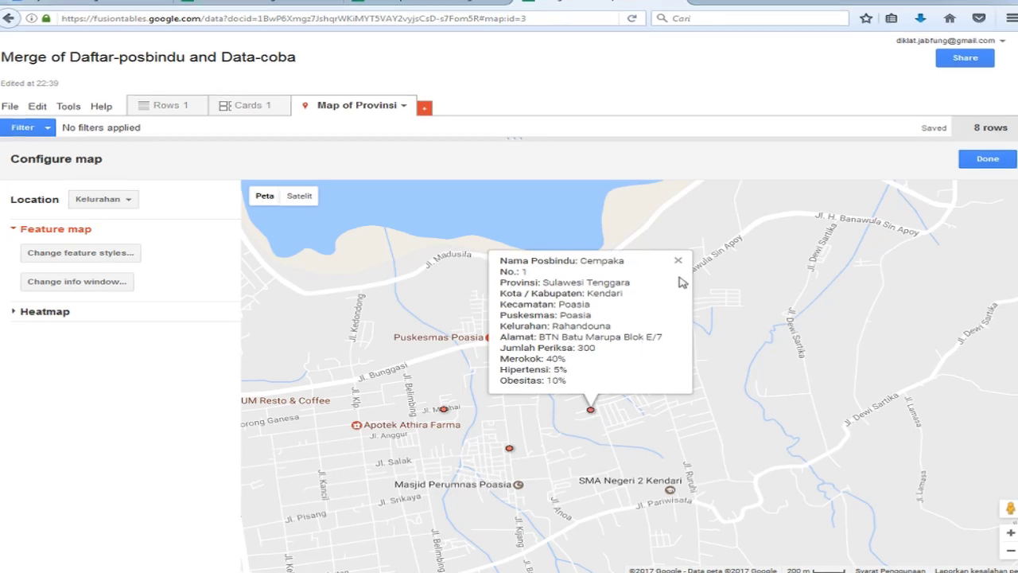
pyautogui.click(678, 260)
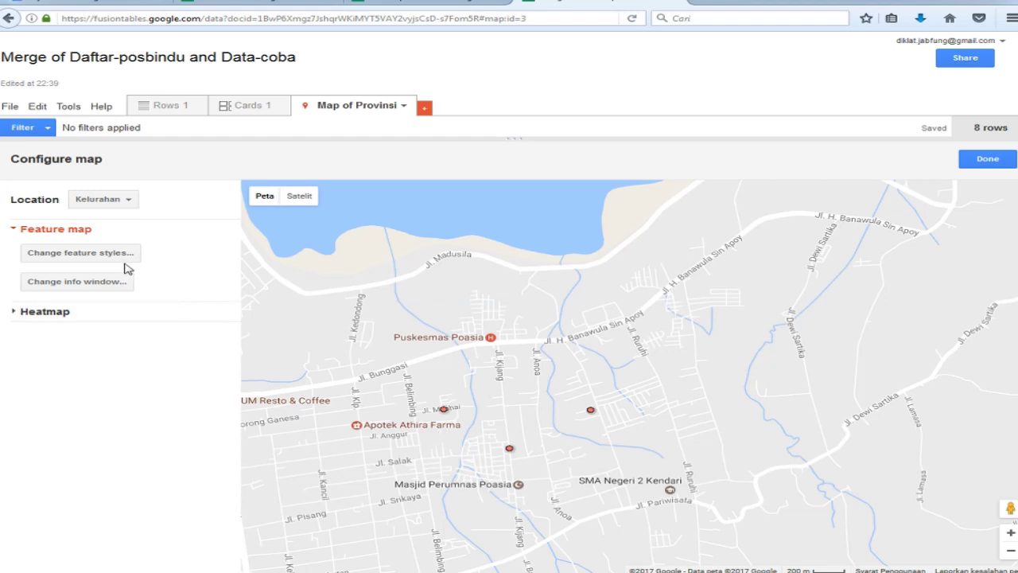
# Style markers in buckets by the Merokok column, first bucket ending at 20, and choose bucket icons.
pyautogui.click(118, 259)
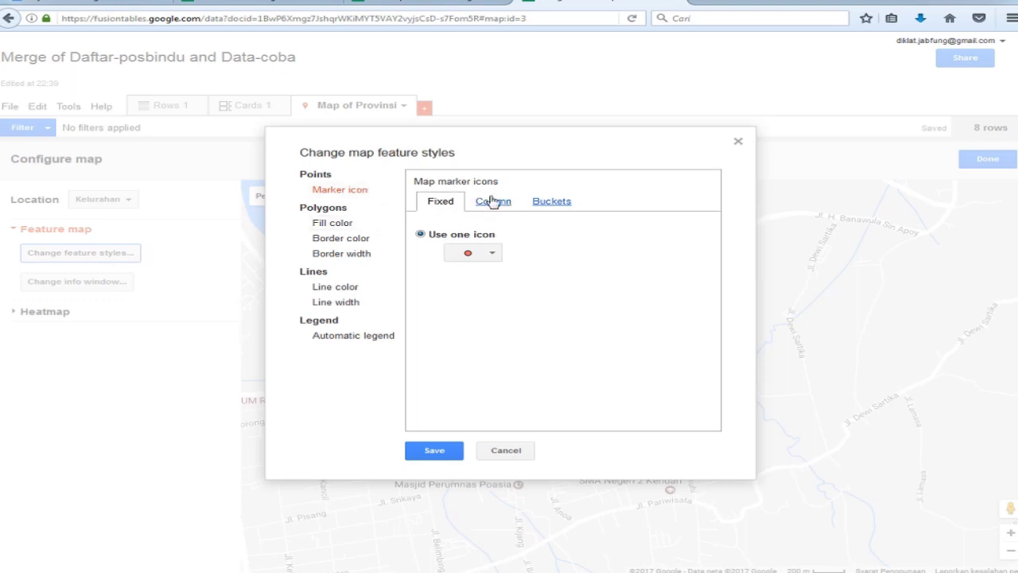
pyautogui.click(554, 203)
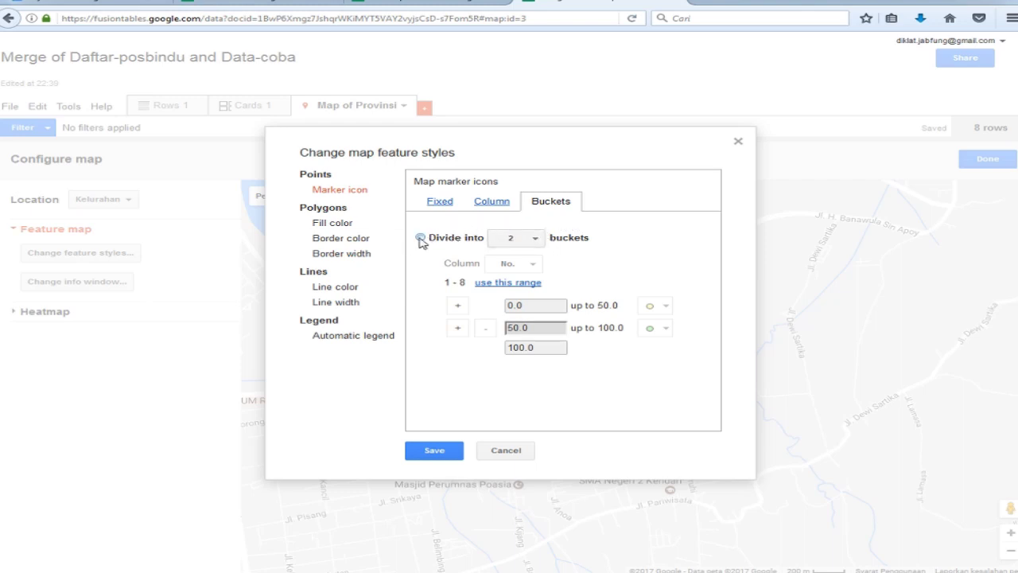
pyautogui.click(420, 238)
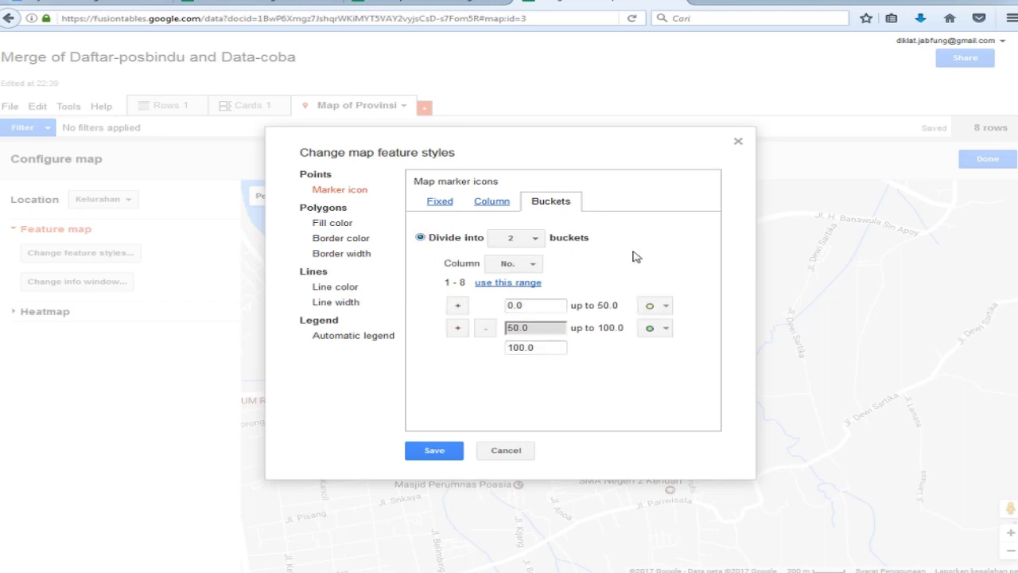
pyautogui.click(539, 269)
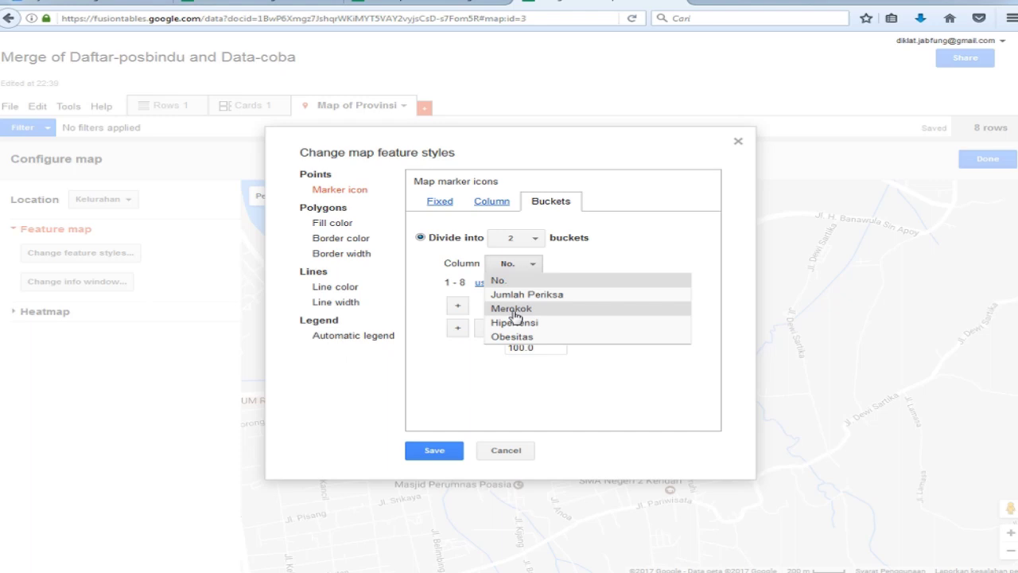
pyautogui.click(513, 309)
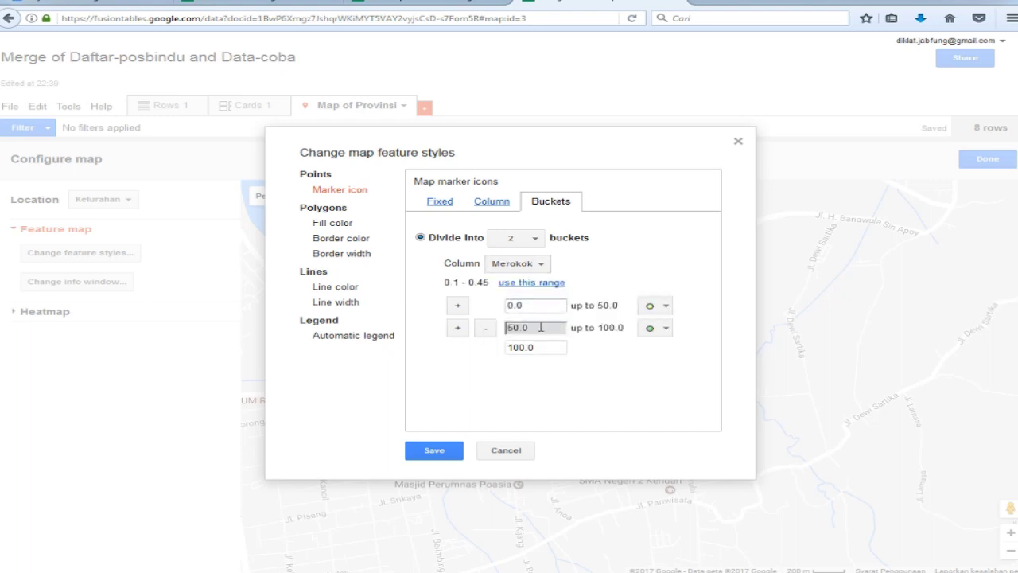
pyautogui.moveTo(540, 326); pyautogui.dragTo(489, 328)
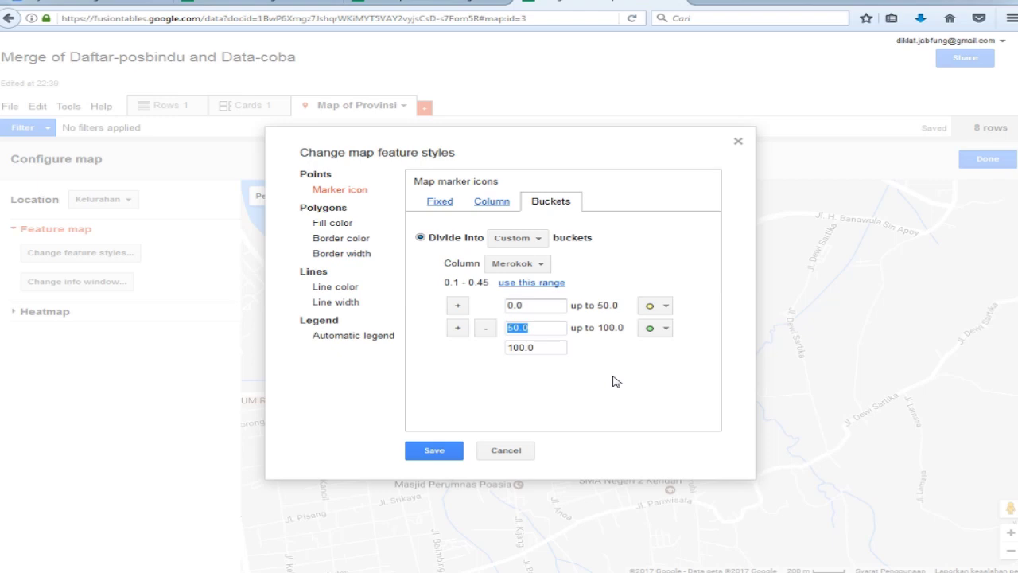
pyautogui.write('20')
pyautogui.click(665, 308)
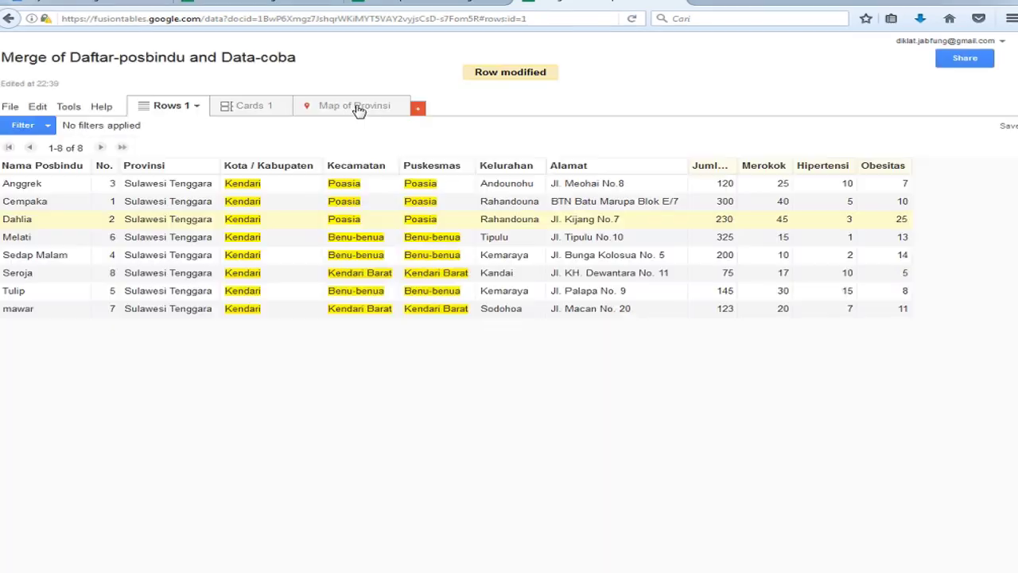
# Back on the map, view details for the red Tulip and green Sedap Malam markers.
pyautogui.click(357, 107)
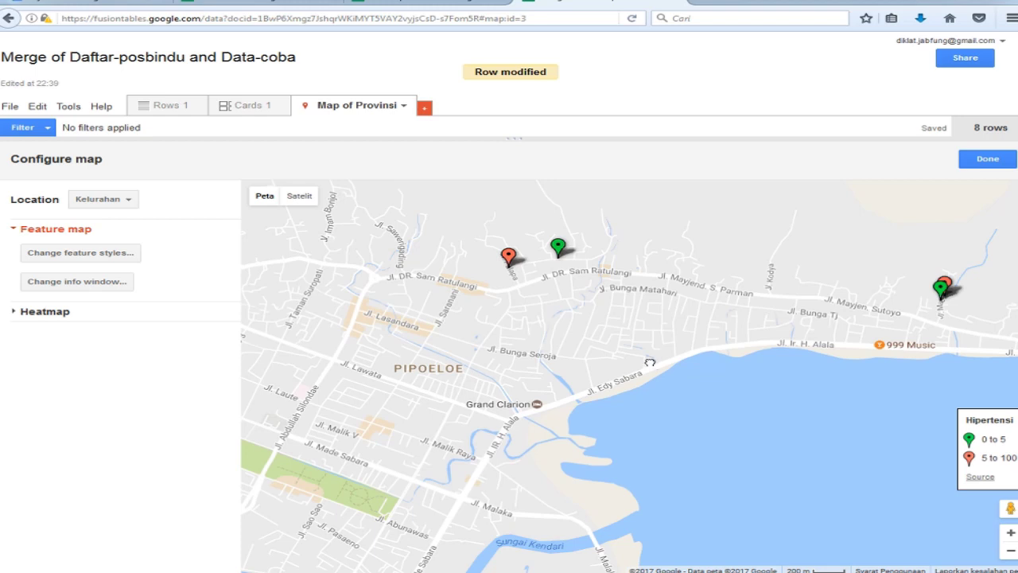
pyautogui.moveTo(650, 363)
pyautogui.mouseDown()
pyautogui.moveTo(634, 357)
pyautogui.moveTo(614, 376)
pyautogui.mouseUp()
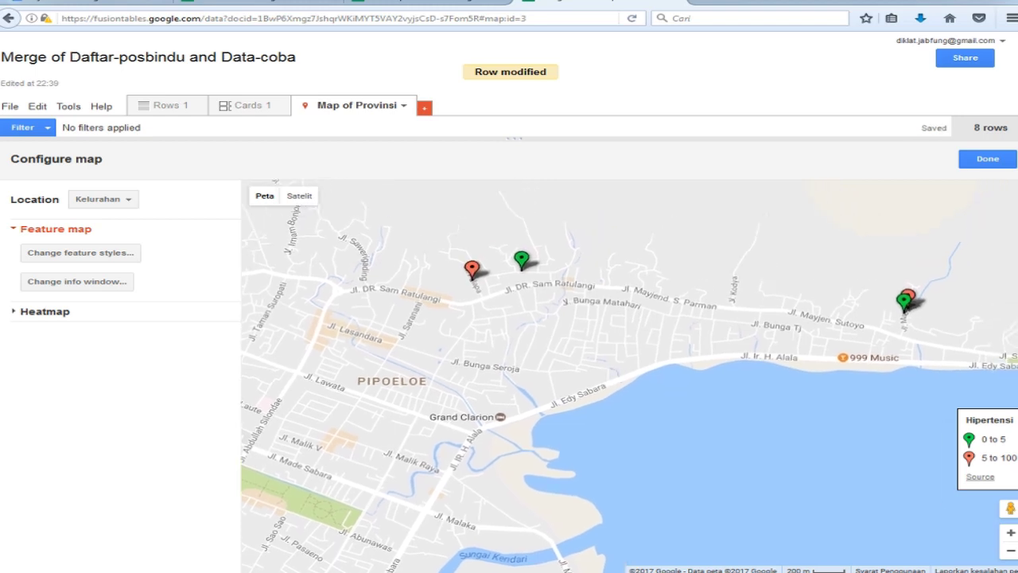
pyautogui.click(472, 268)
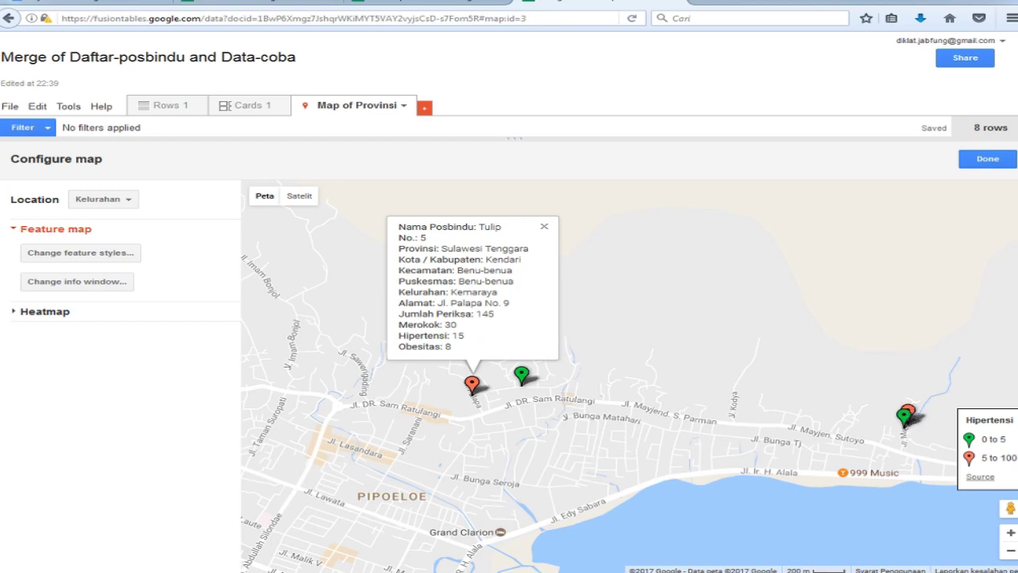
pyautogui.moveTo(908, 412); pyautogui.dragTo(839, 293)
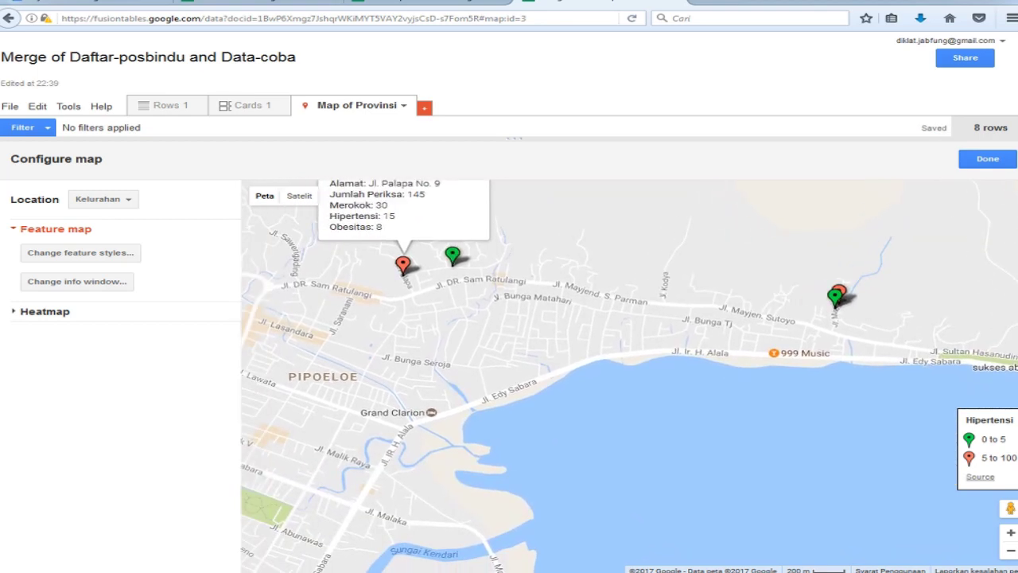
pyautogui.click(455, 259)
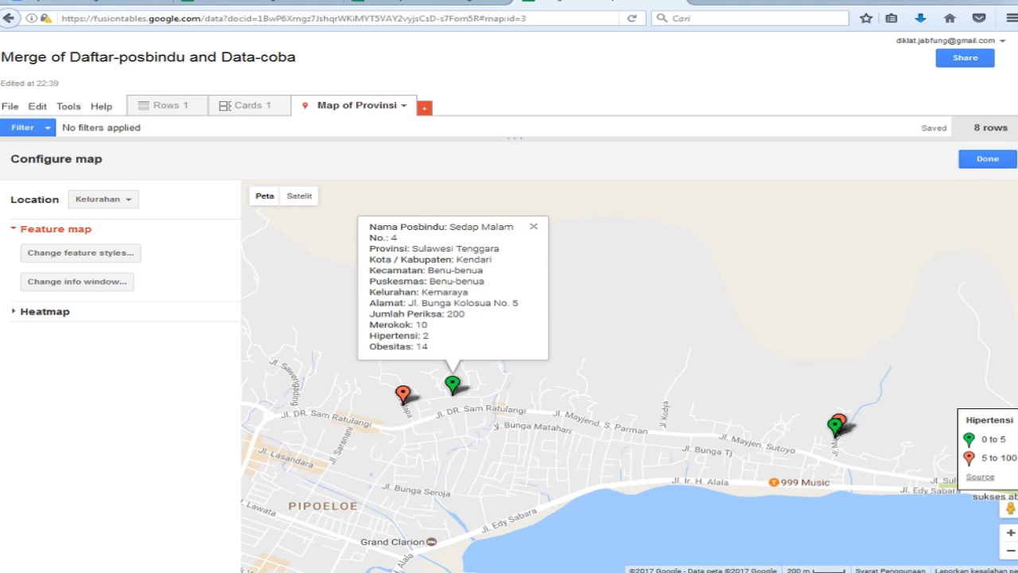
# Finish the map configuration and recheck the red Tulip marker near Jl. DR. Sam Ratulangi.
pyautogui.click(119, 293)
pyautogui.click(990, 159)
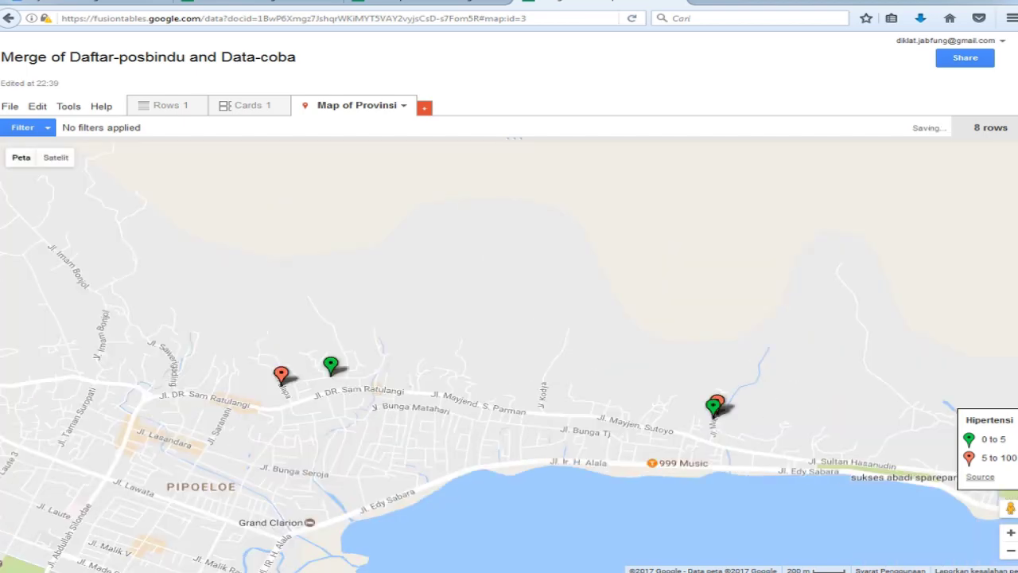
pyautogui.moveTo(509, 477); pyautogui.dragTo(553, 202)
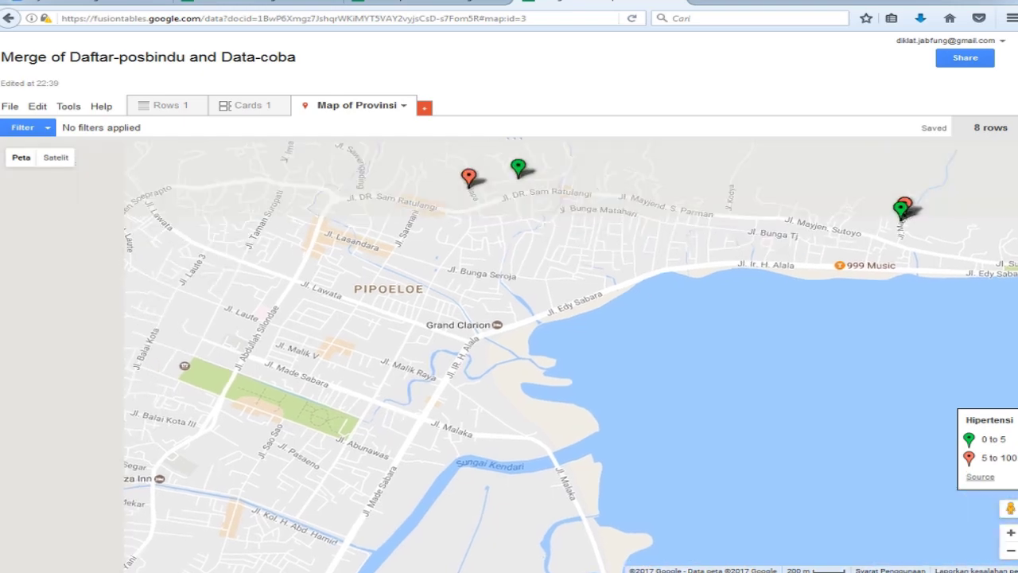
pyautogui.moveTo(342, 159); pyautogui.dragTo(554, 239)
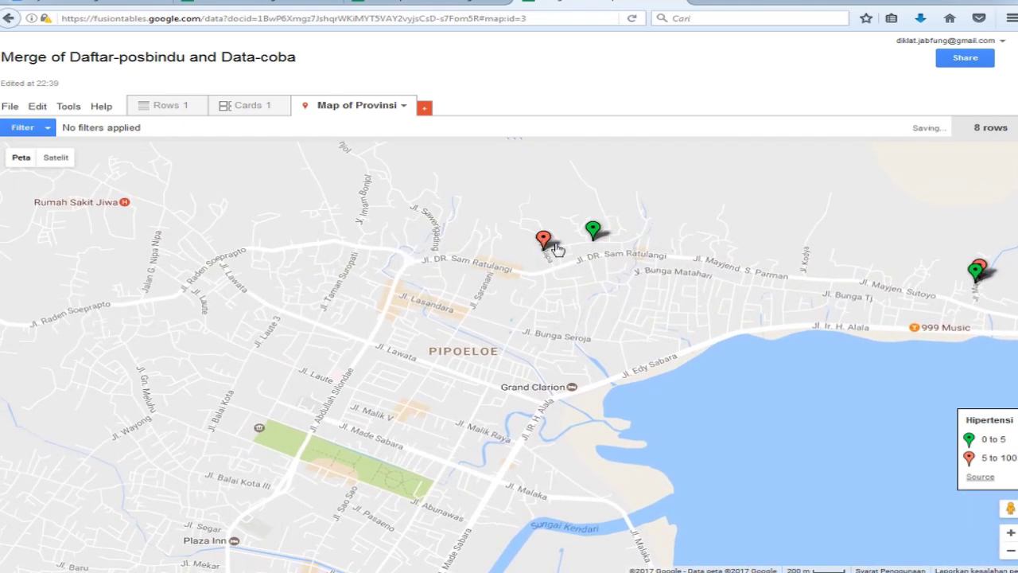
pyautogui.click(544, 238)
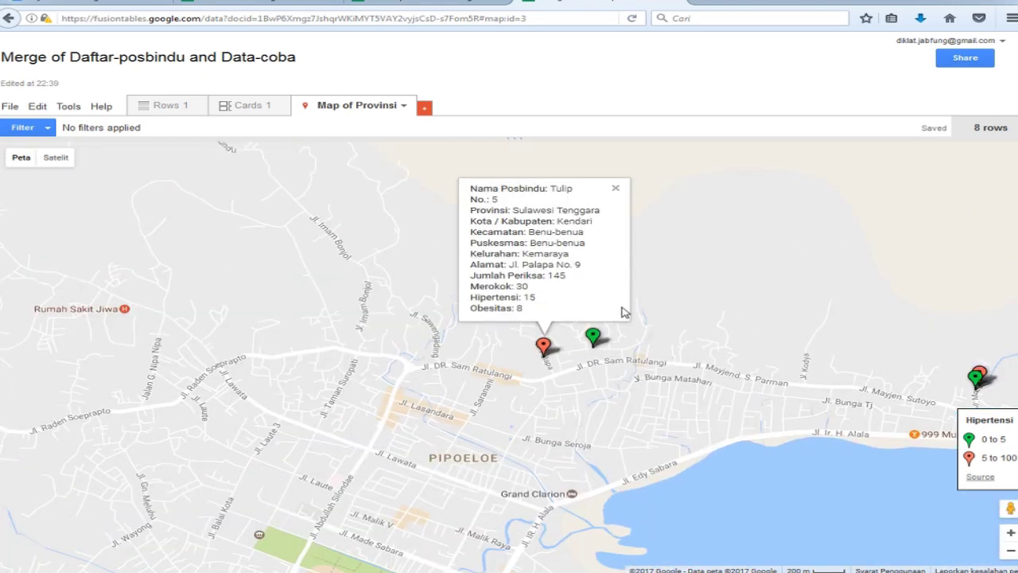
pyautogui.moveTo(790, 323); pyautogui.dragTo(719, 347)
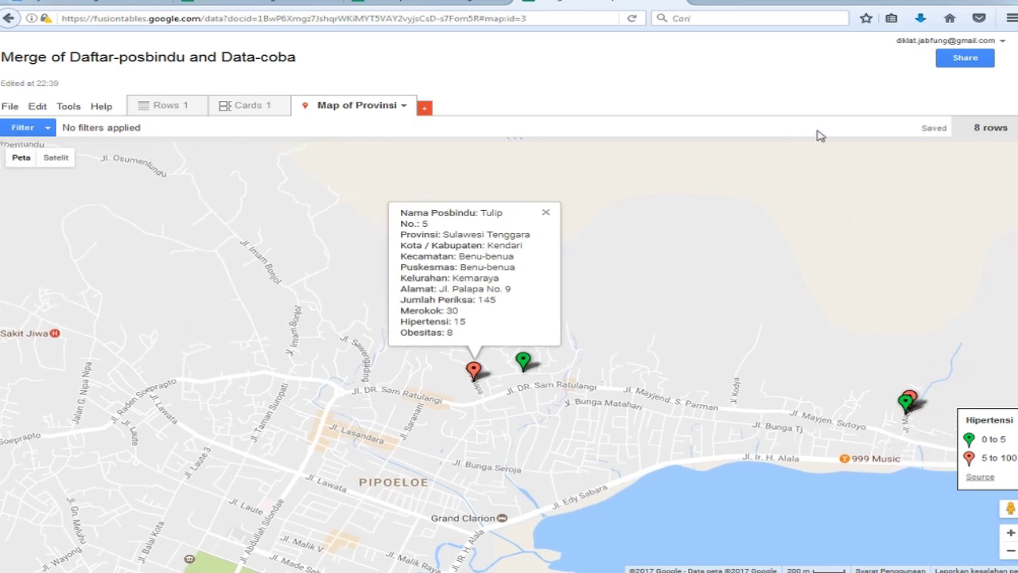
# Change the table's link sharing to 'On - Anyone with the link' can view and save.
pyautogui.click(966, 60)
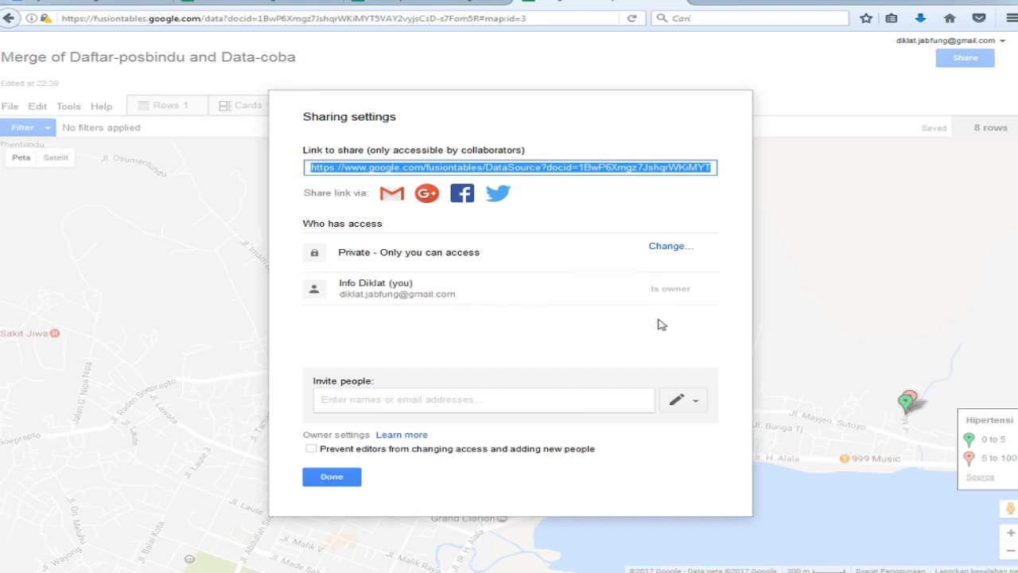
pyautogui.click(465, 407)
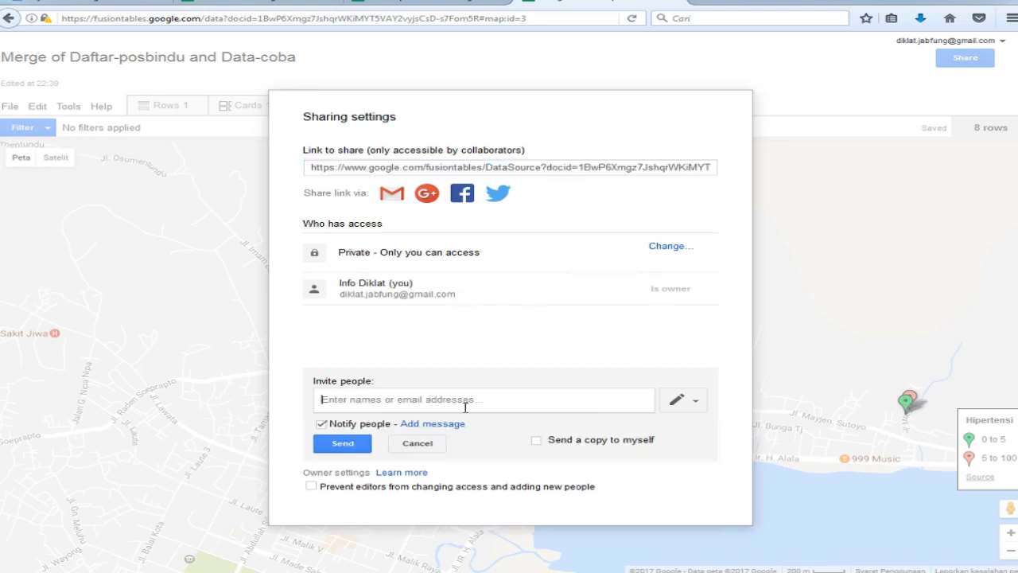
pyautogui.click(665, 247)
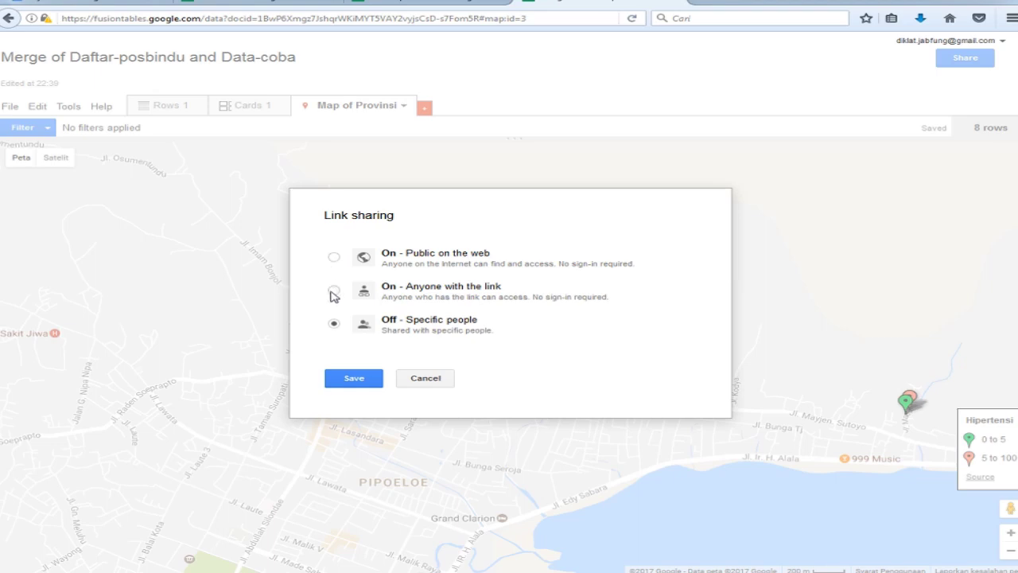
pyautogui.click(333, 291)
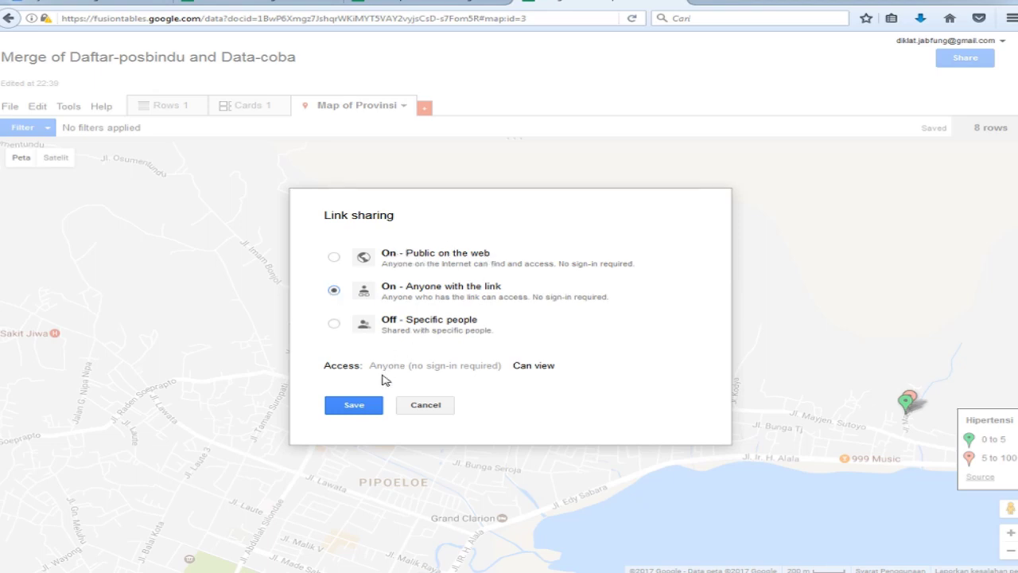
pyautogui.click(341, 412)
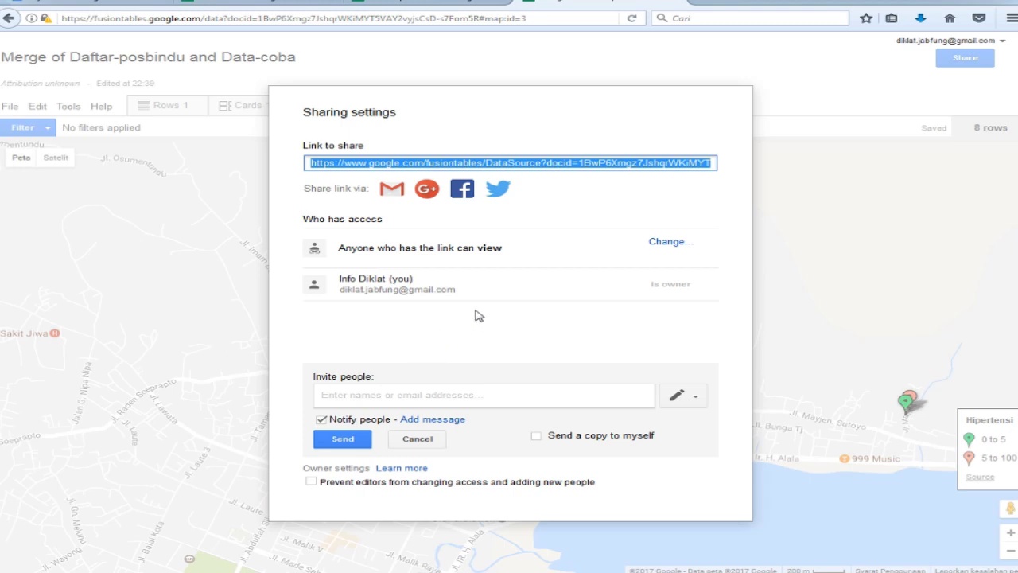
# Invite a collaborator by their Gmail address, without sending a copy to myself.
pyautogui.click(403, 395)
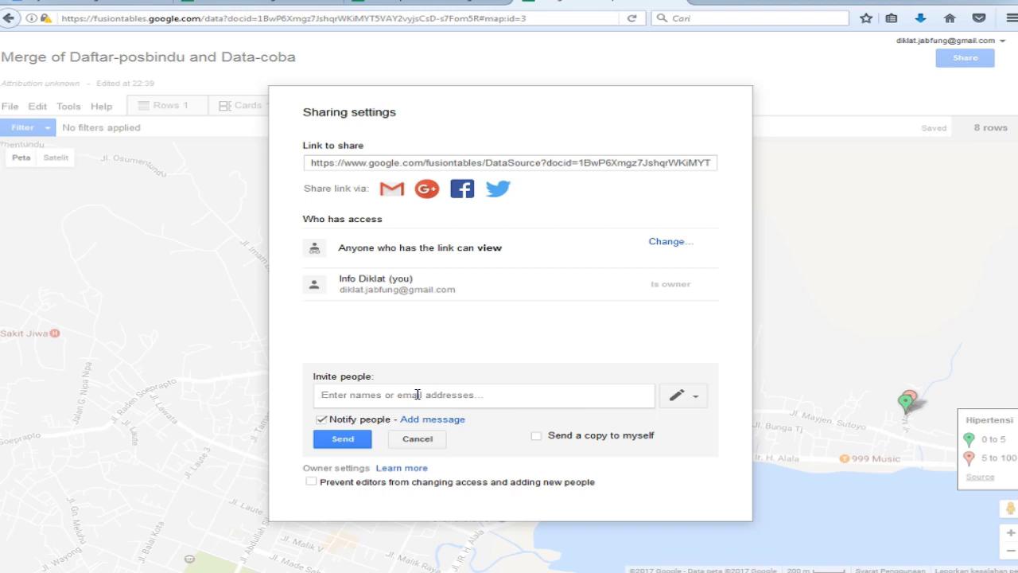
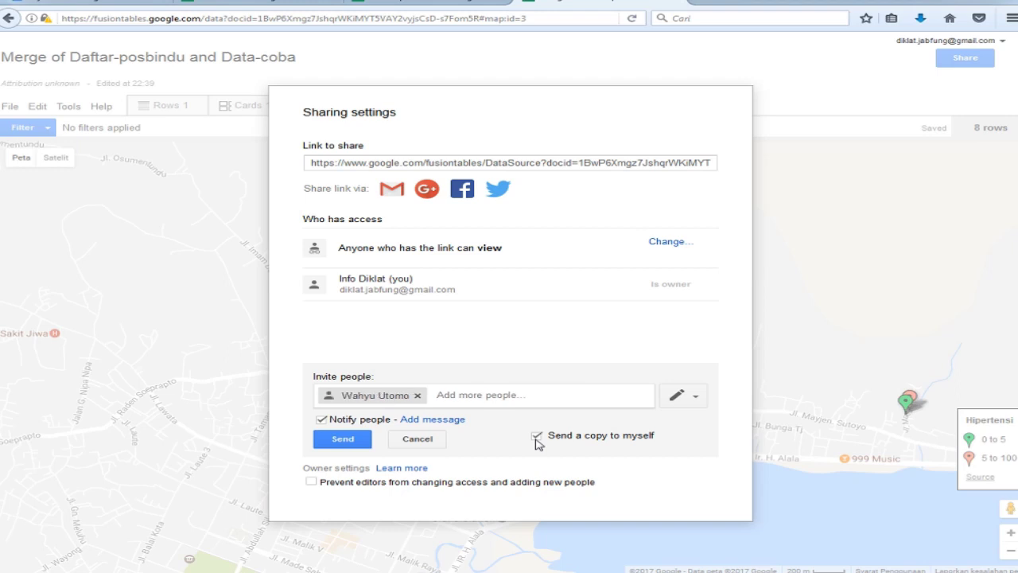
pyautogui.click(537, 437)
pyautogui.click(535, 436)
pyautogui.click(354, 444)
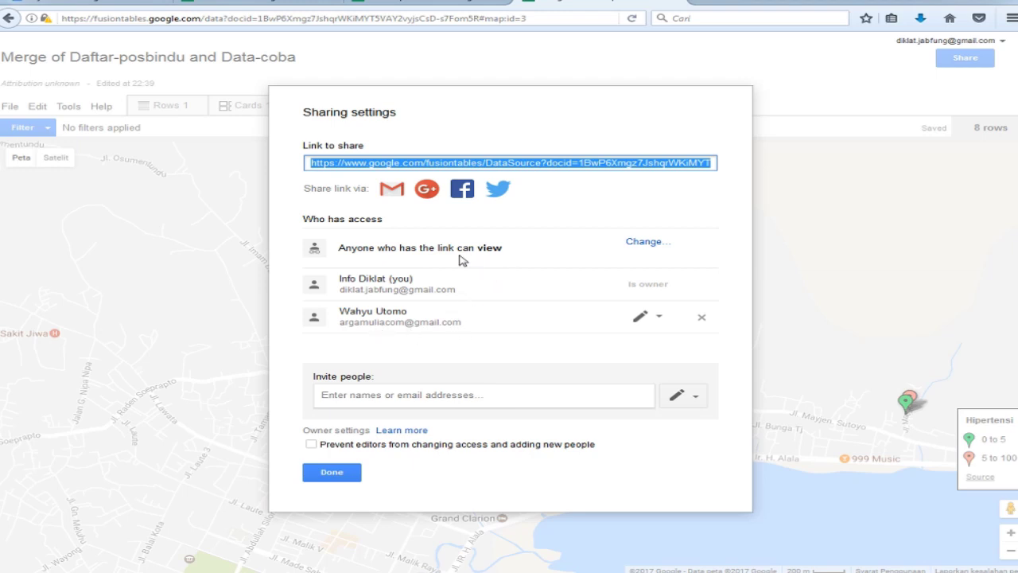
# Close the sharing settings and zoom the map out over the Kendari markers.
pyautogui.click(331, 474)
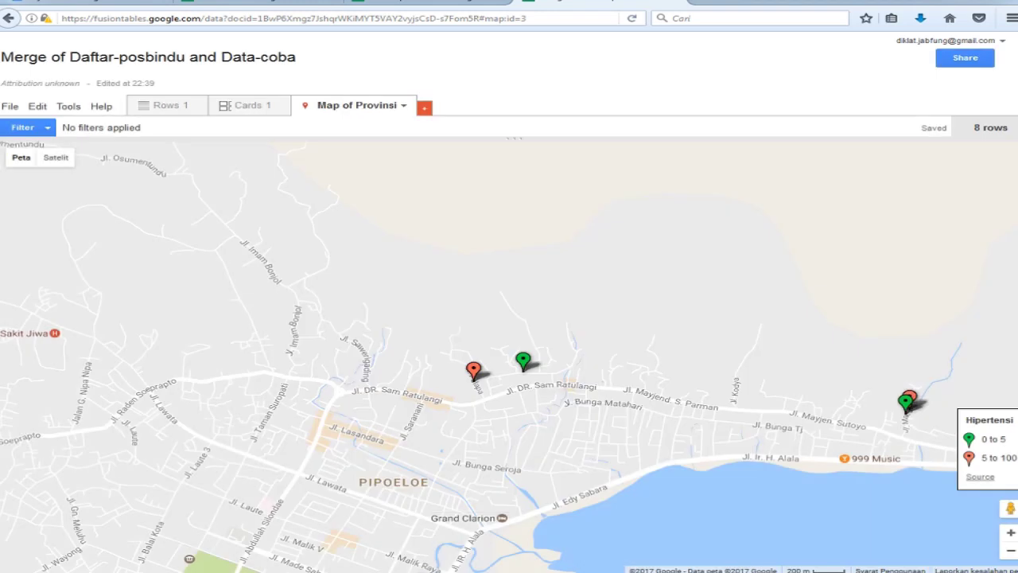
pyautogui.scroll(-1, 770, 406)
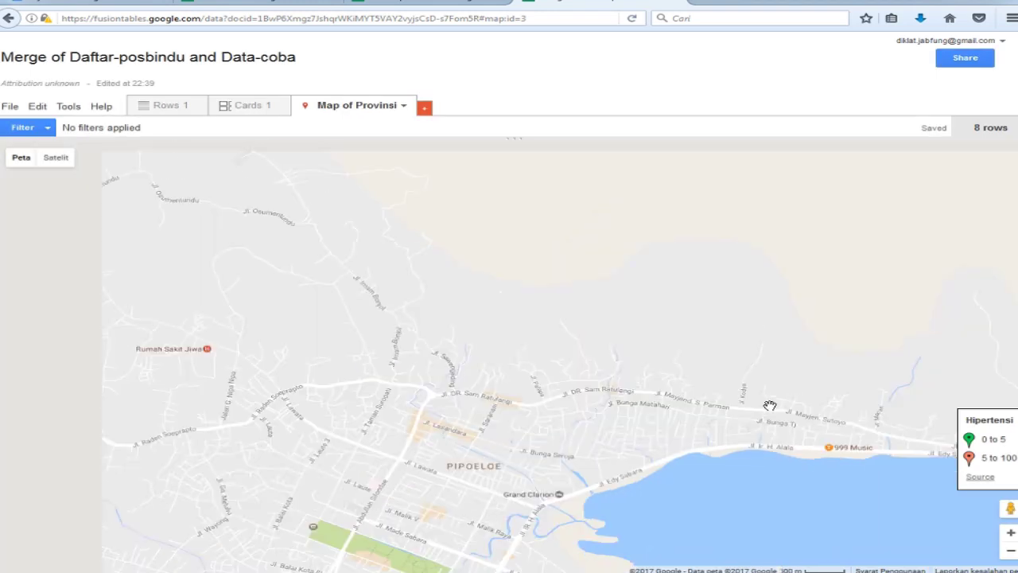
pyautogui.scroll(-2, 770, 405)
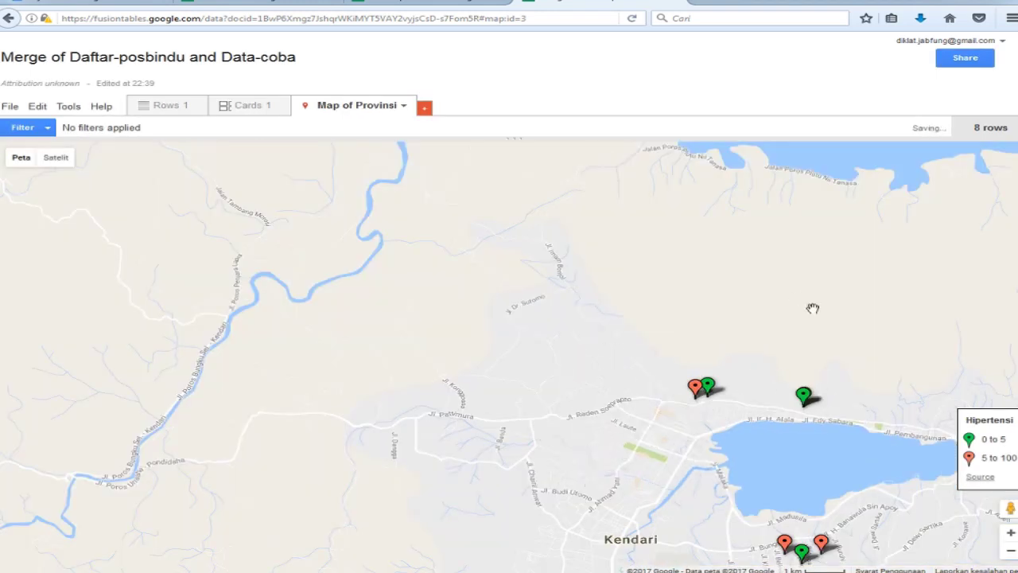